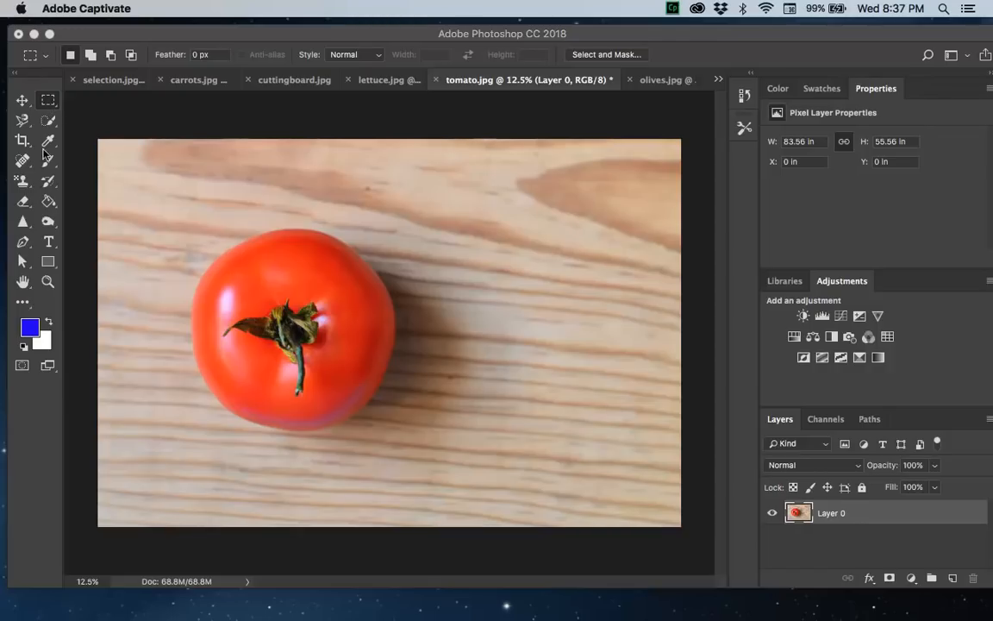
# Step: Draw an elliptical marquee selection around the tomato from its upper-left corner to its lower-right corner
pyautogui.click(49, 103)
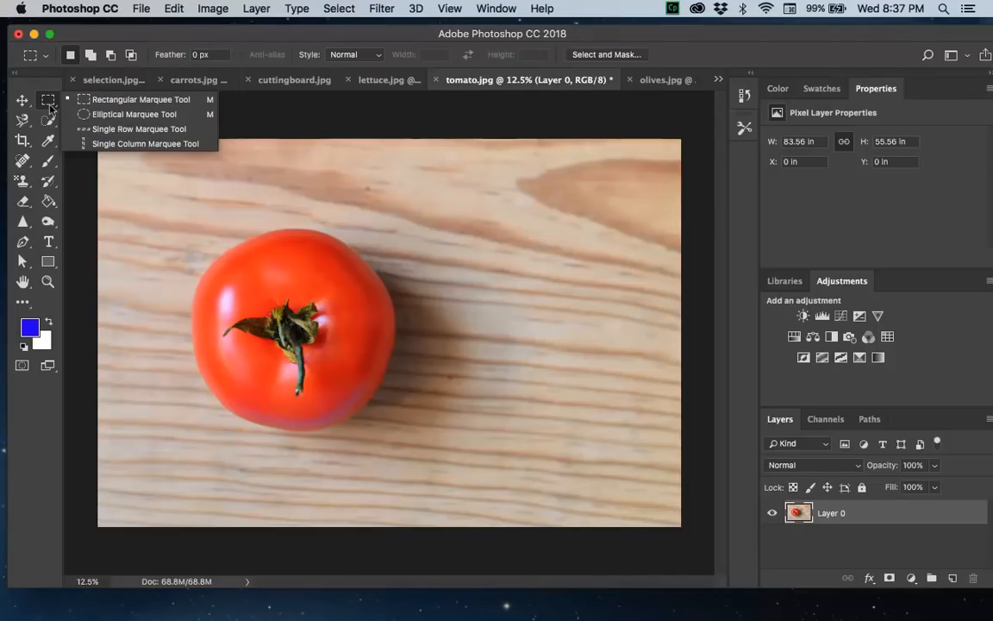
pyautogui.click(111, 118)
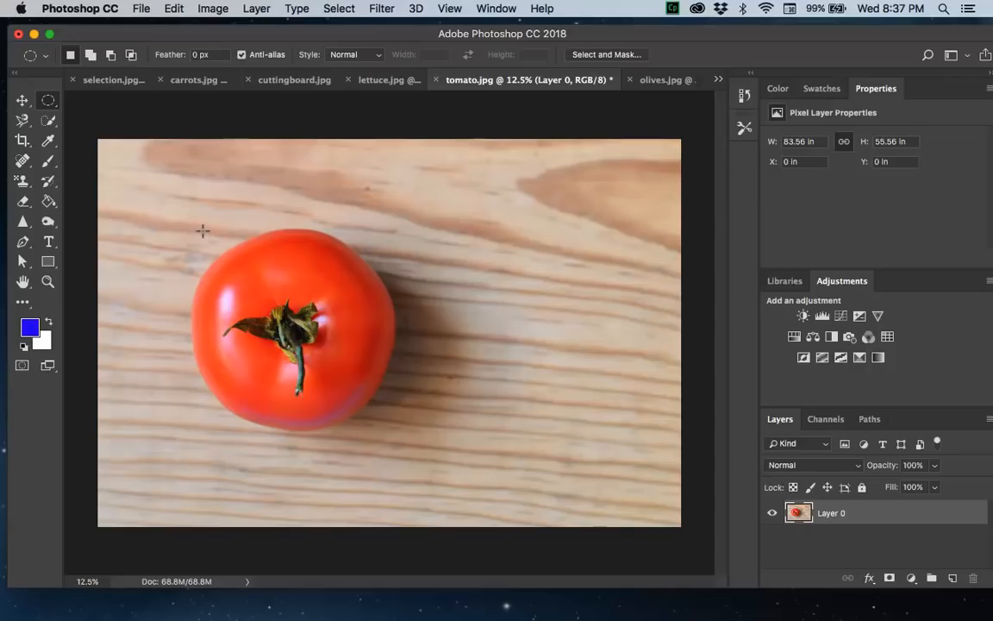
pyautogui.moveTo(202, 230); pyautogui.dragTo(402, 427)
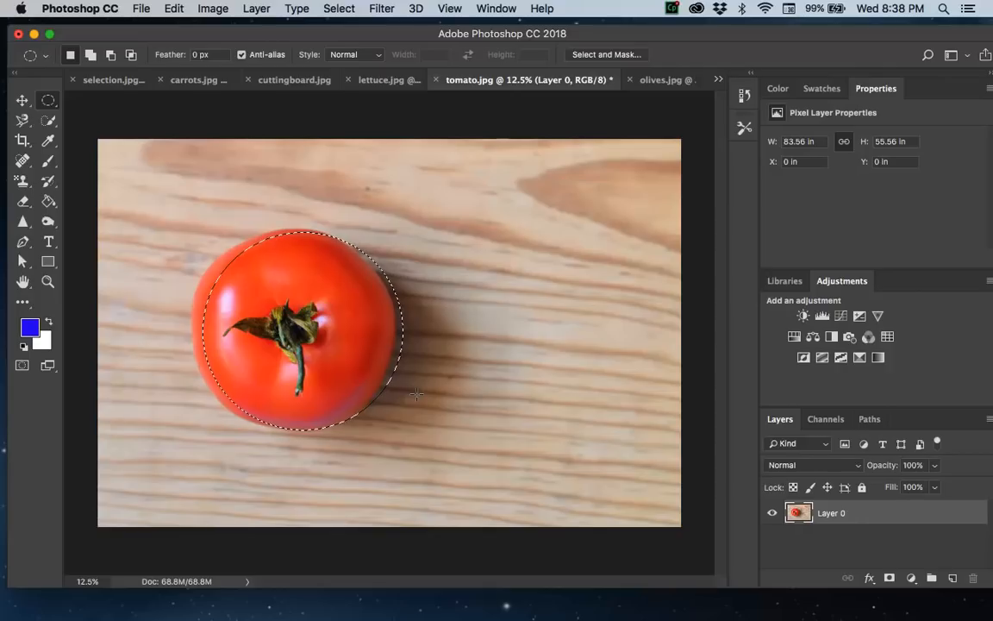
# Step: Nudge the elliptical selection outline left and vertically until it lines up with the tomato's edges
pyautogui.hotkey('shift', 'Left')
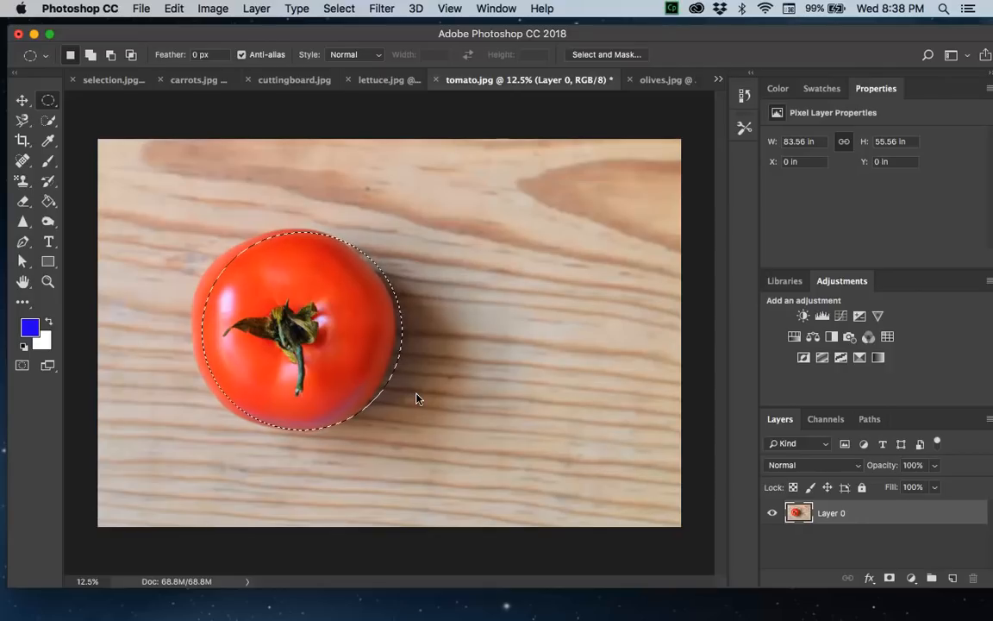
pyautogui.press('Left')
pyautogui.press('Left')
pyautogui.press('Left')
pyautogui.press('Left')
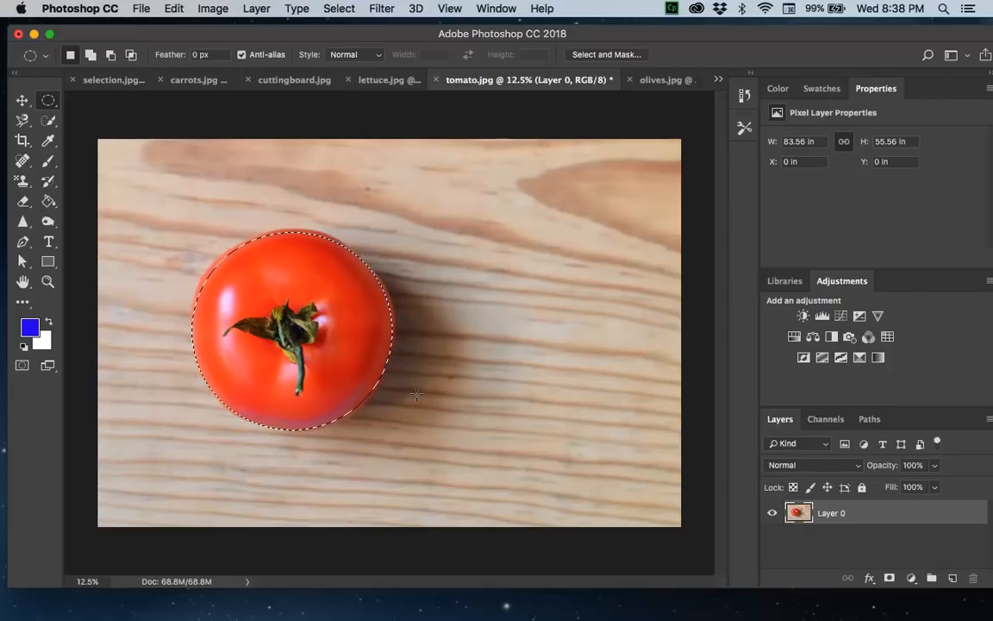
pyautogui.press('Up')
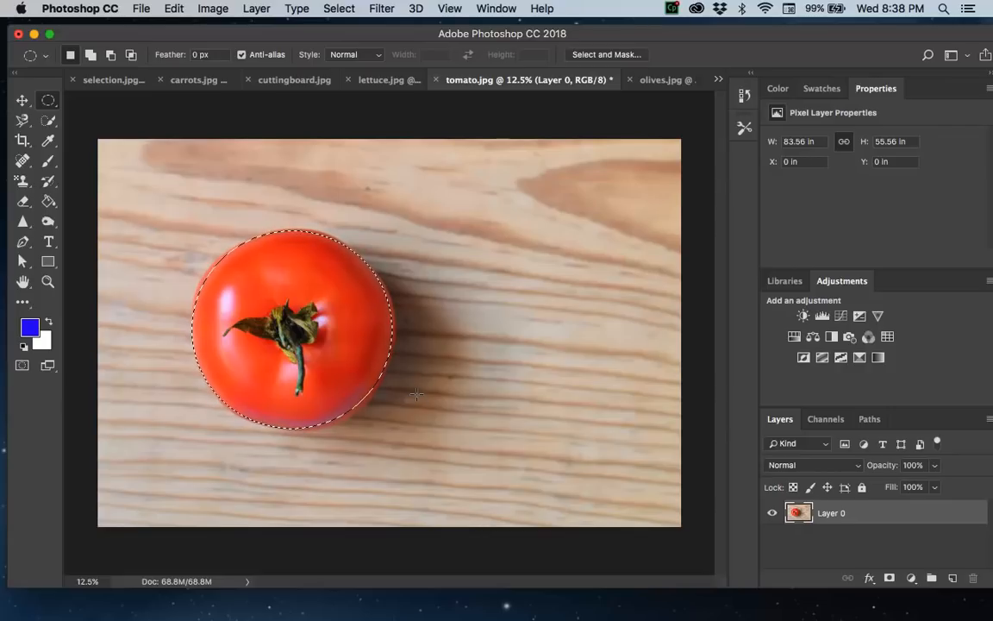
pyautogui.press('Right')
pyautogui.press('Right')
pyautogui.press('Right')
pyautogui.press('Up')
pyautogui.press('Up')
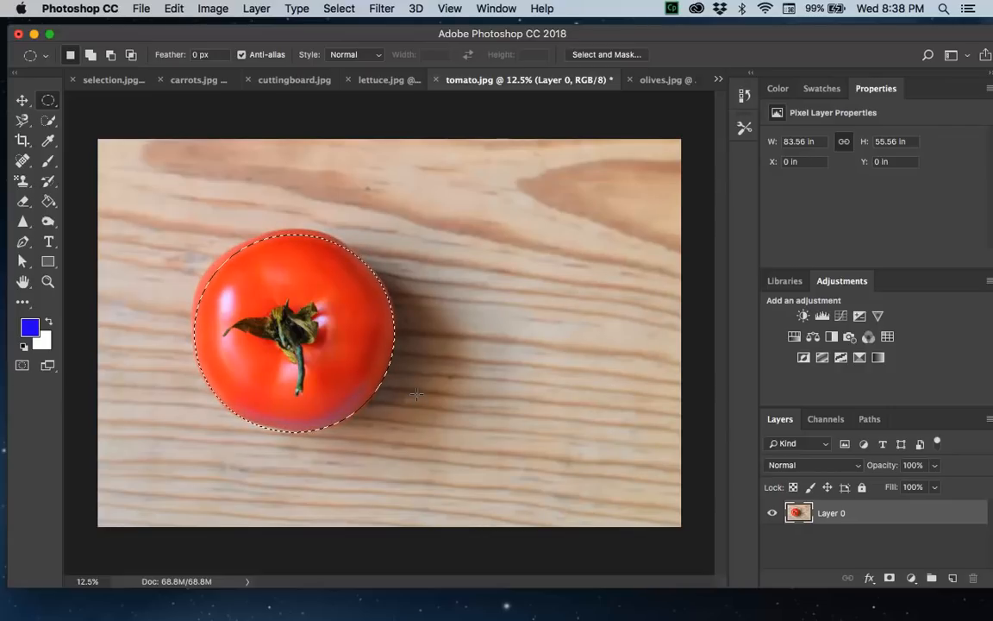
pyautogui.press('Left')
pyautogui.press('Left')
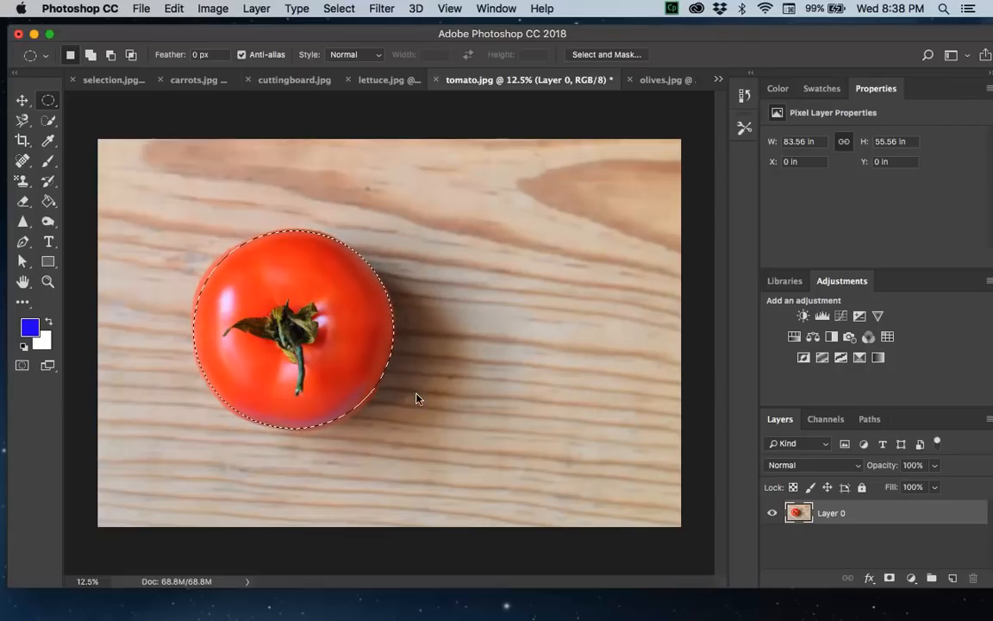
pyautogui.press('Down')
pyautogui.press('Down')
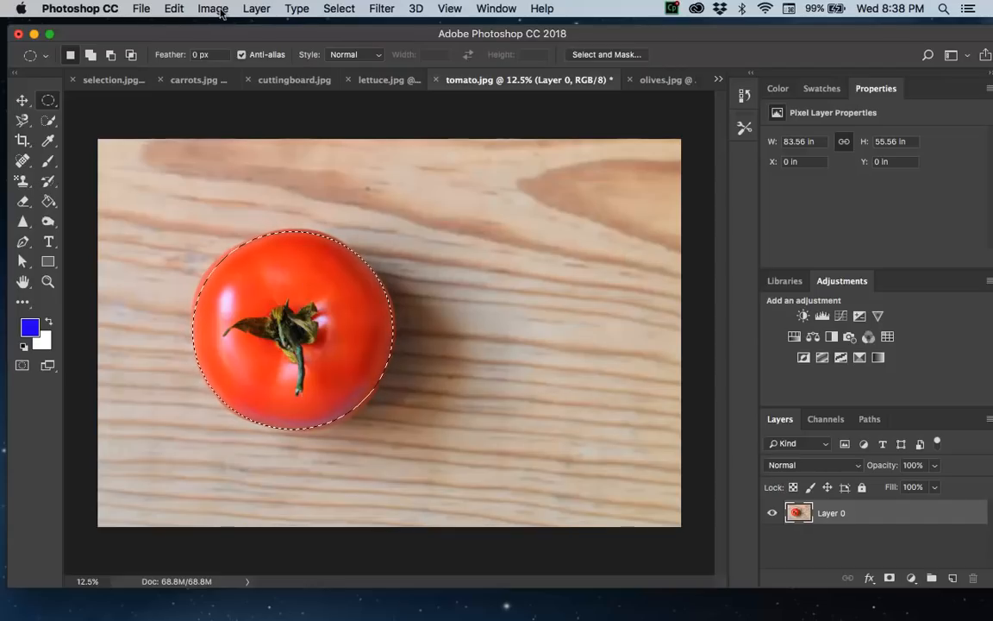
# Step: Replace the selection with a circular one drawn outward from the tomato's center, about 28.7 in across
pyautogui.click(338, 9)
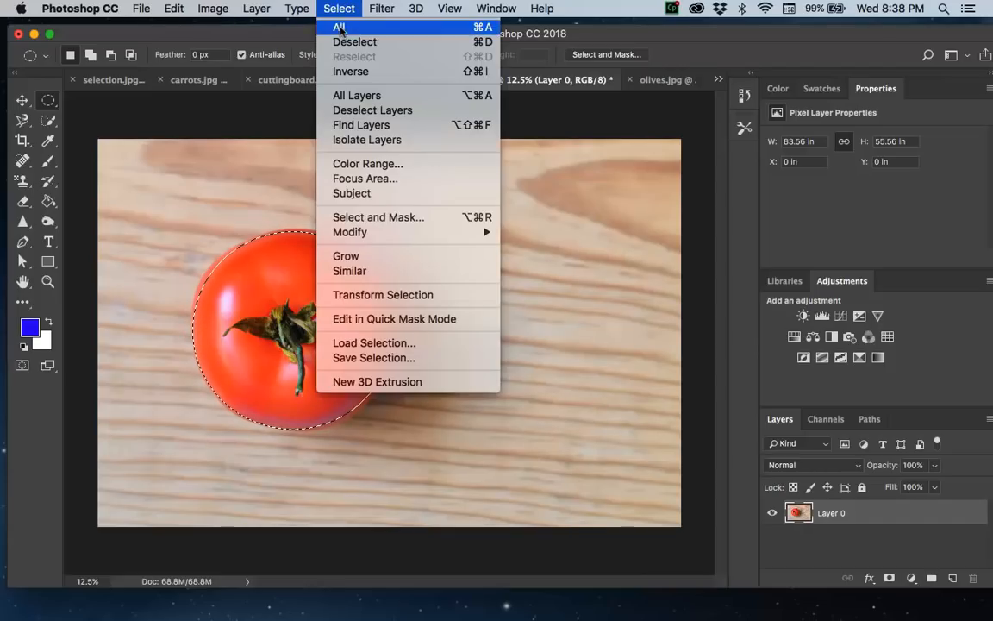
pyautogui.click(343, 40)
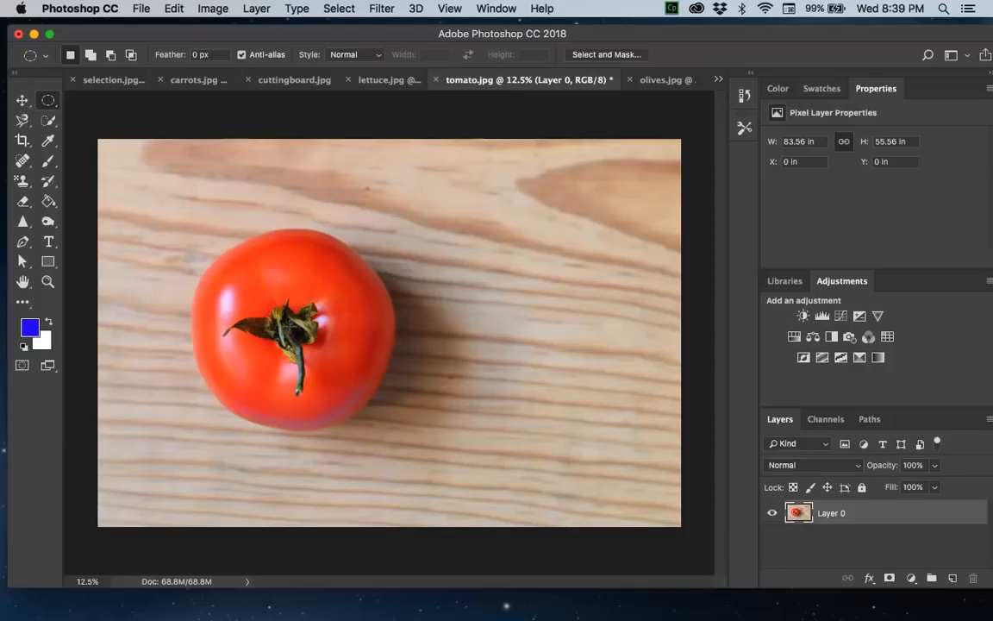
pyautogui.moveTo(288, 325)
pyautogui.mouseDown()
pyautogui.moveTo(325, 391)
pyautogui.moveTo(302, 367)
pyautogui.moveTo(304, 333)
pyautogui.mouseUp()
pyautogui.press('alt')
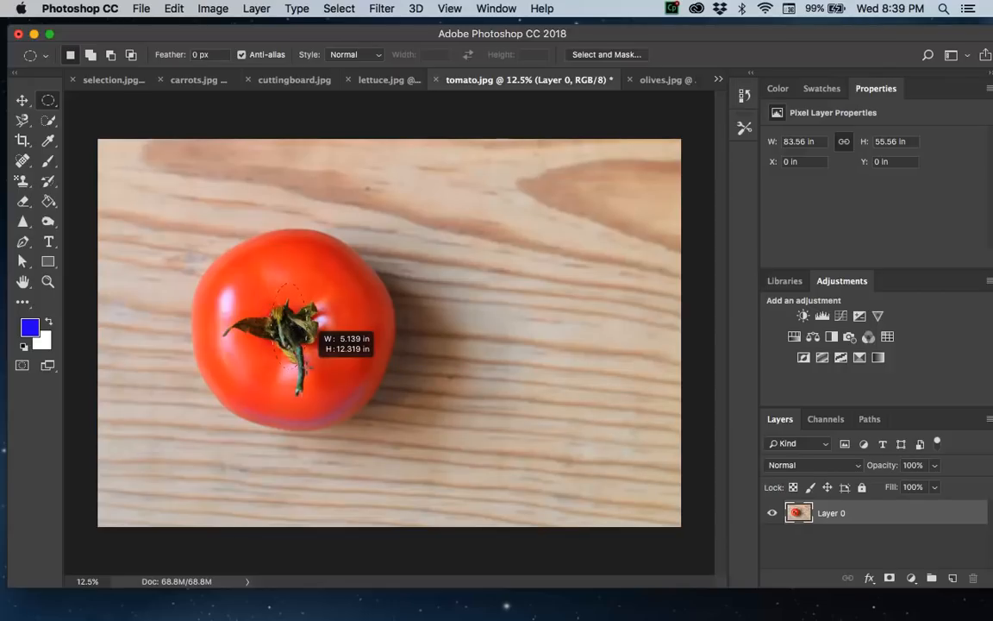
pyautogui.moveTo(305, 365); pyautogui.dragTo(318, 387)
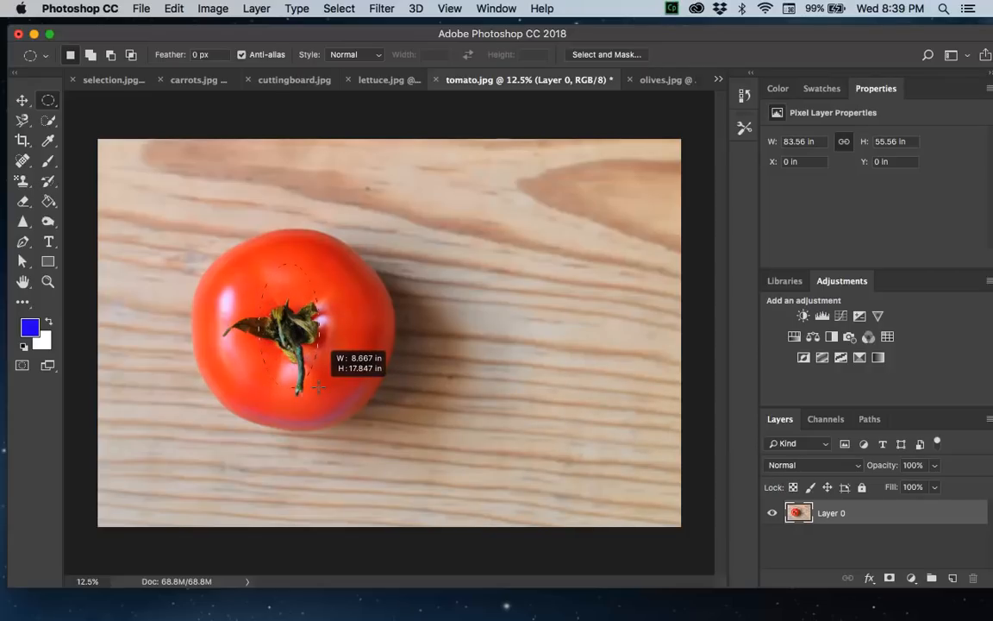
pyautogui.moveTo(318, 387); pyautogui.dragTo(379, 399)
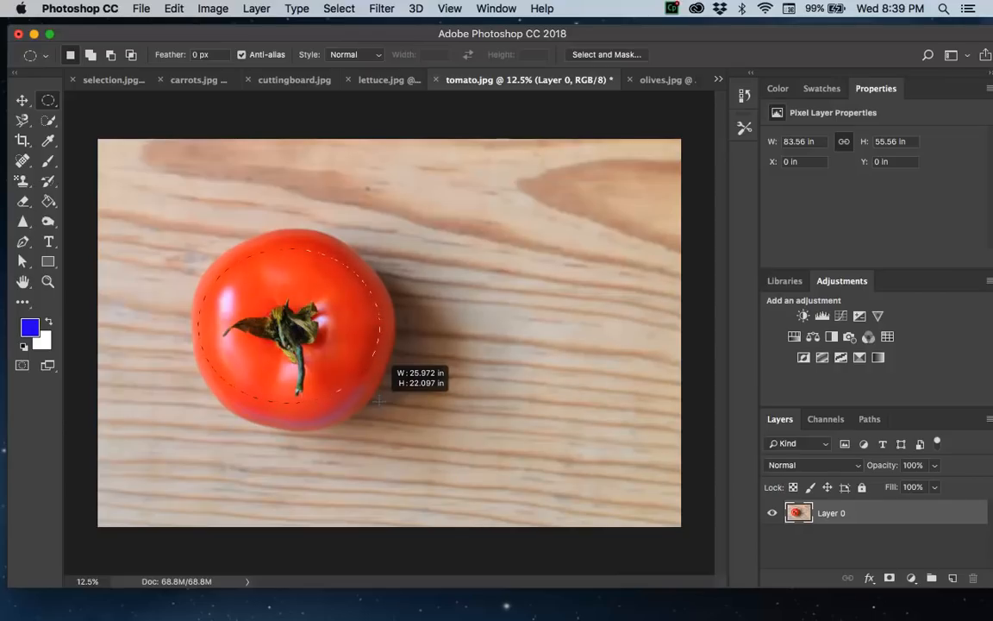
pyautogui.moveTo(387, 420)
pyautogui.mouseDown()
pyautogui.moveTo(376, 398)
pyautogui.moveTo(381, 415)
pyautogui.mouseUp()
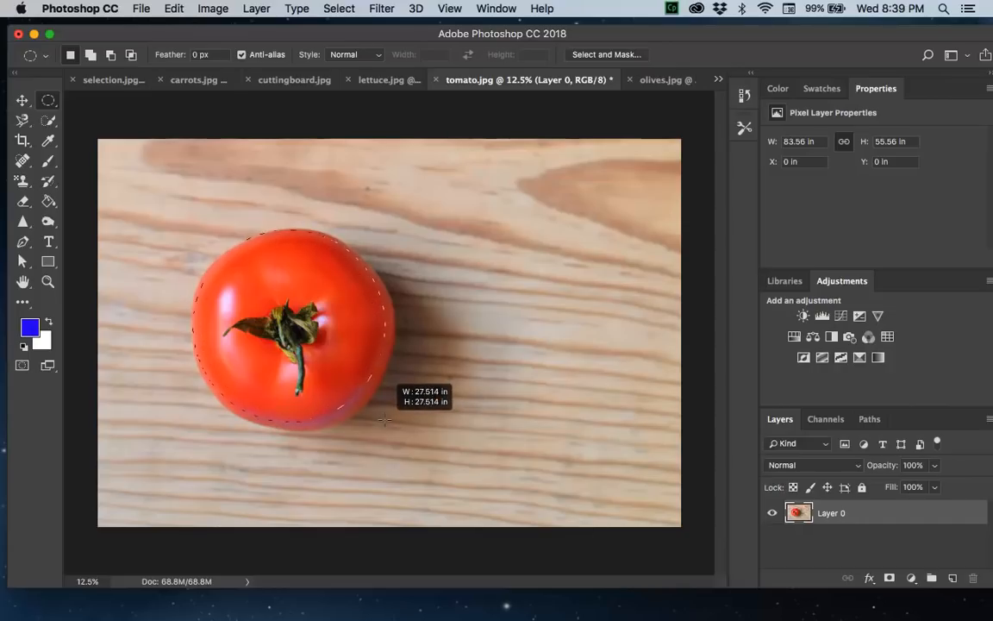
pyautogui.moveTo(380, 416); pyautogui.dragTo(389, 425)
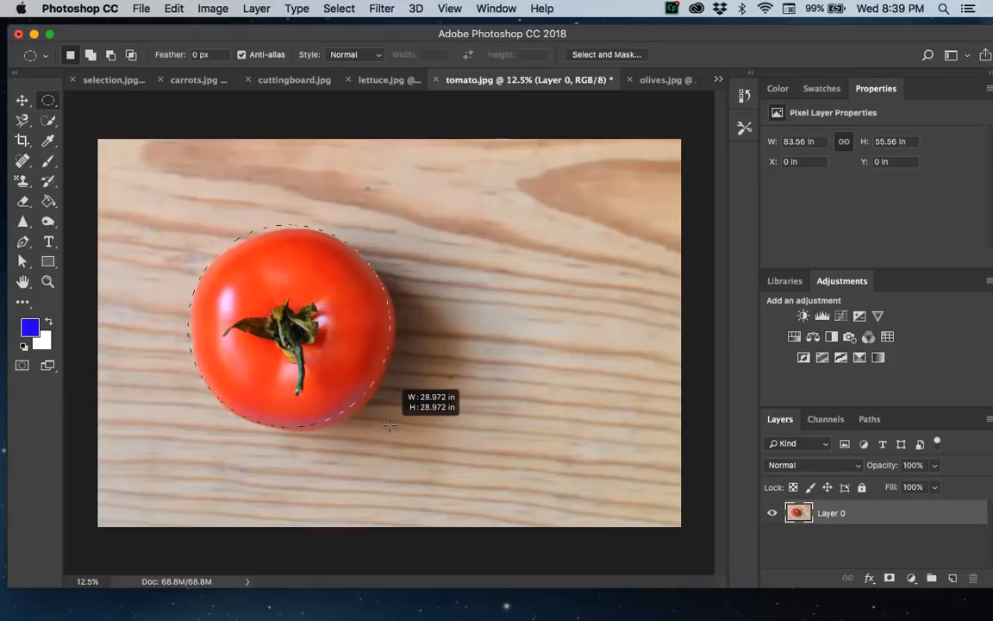
pyautogui.moveTo(390, 425); pyautogui.dragTo(389, 425)
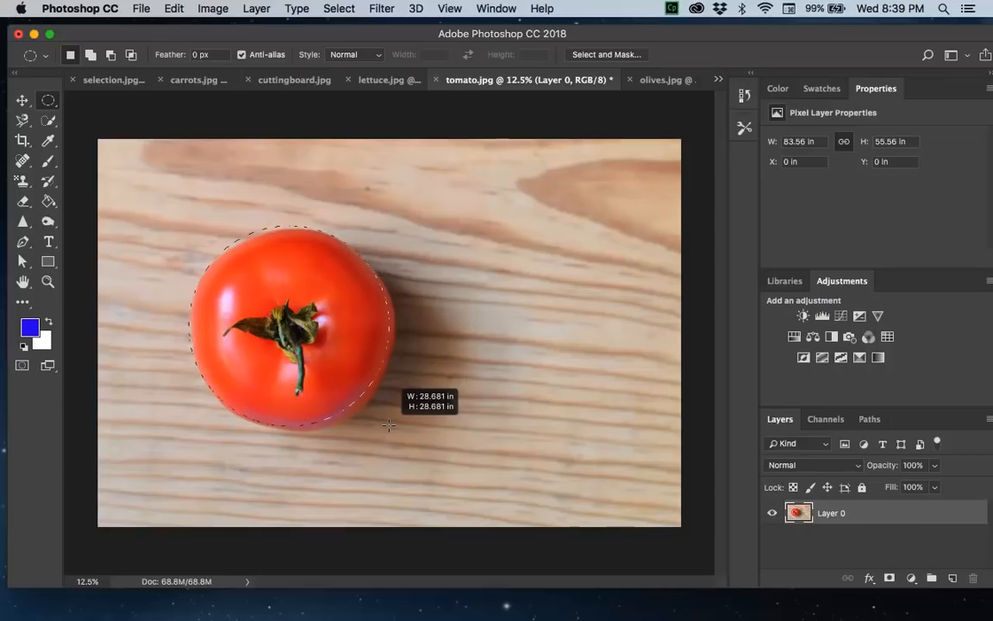
pyautogui.moveTo(388, 424); pyautogui.dragTo(389, 424)
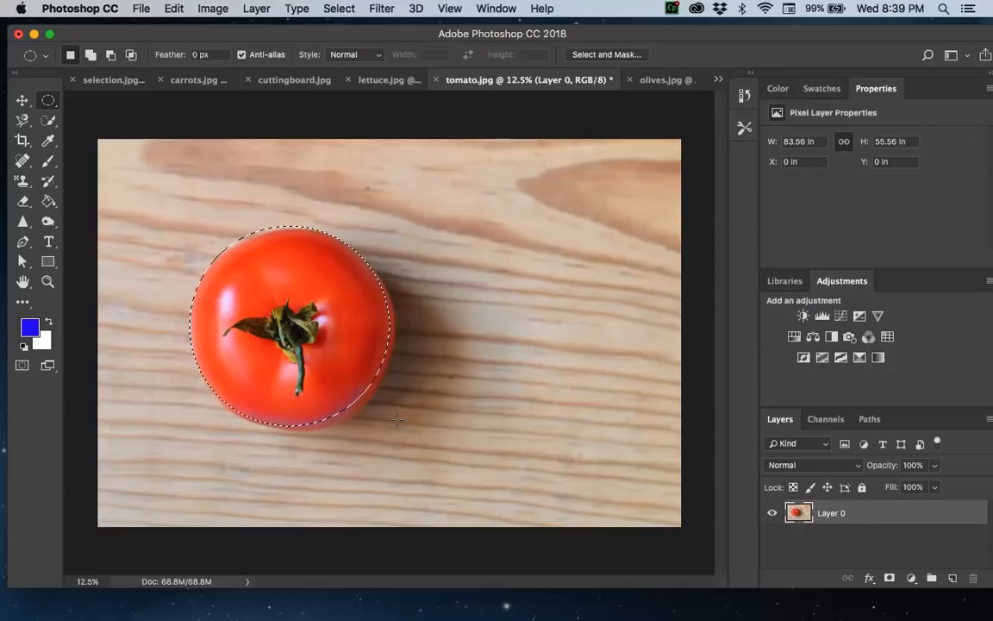
# Step: Nudge the circular selection down and slightly right so it fits the tomato's outline
pyautogui.press('Down')
pyautogui.press('Down')
pyautogui.press('Down')
pyautogui.press('Down')
pyautogui.press('Down')
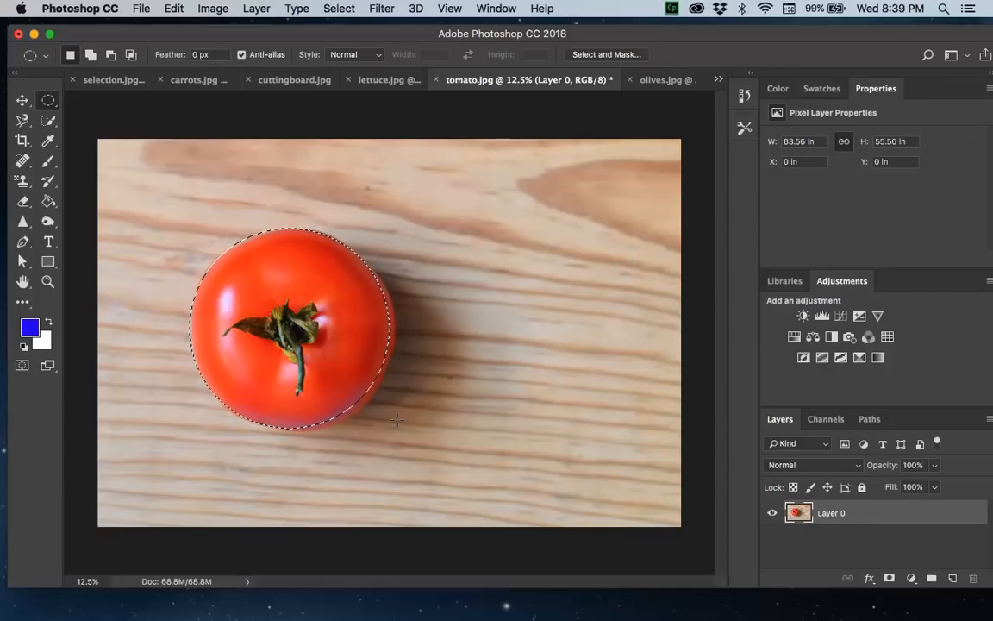
pyautogui.press('Right')
pyautogui.press('Right')
pyautogui.press('Right')
pyautogui.press('Right')
pyautogui.press('Right')
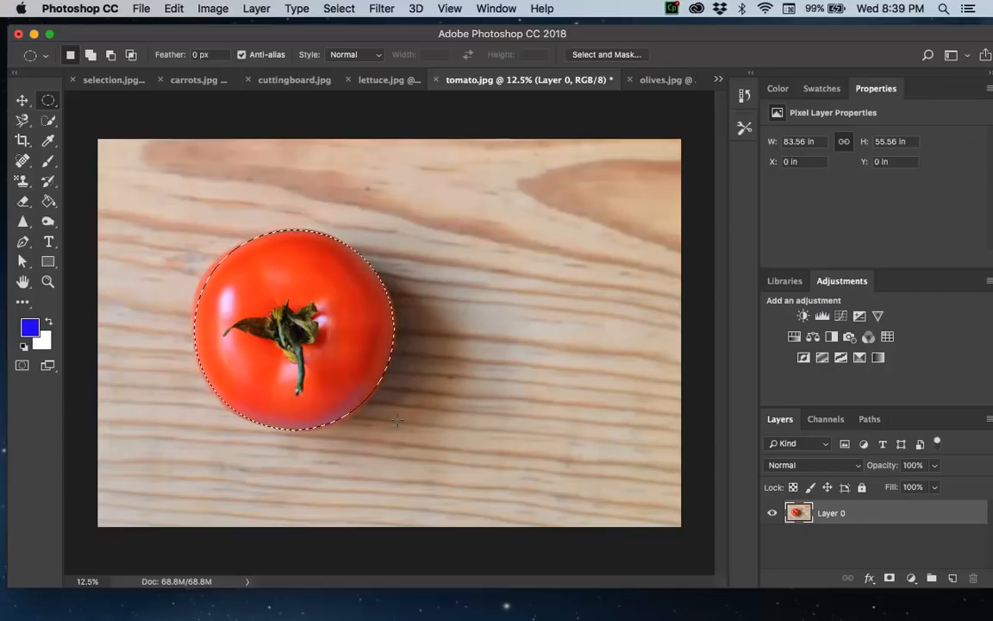
pyautogui.press('Left')
pyautogui.press('Left')
pyautogui.press('Left')
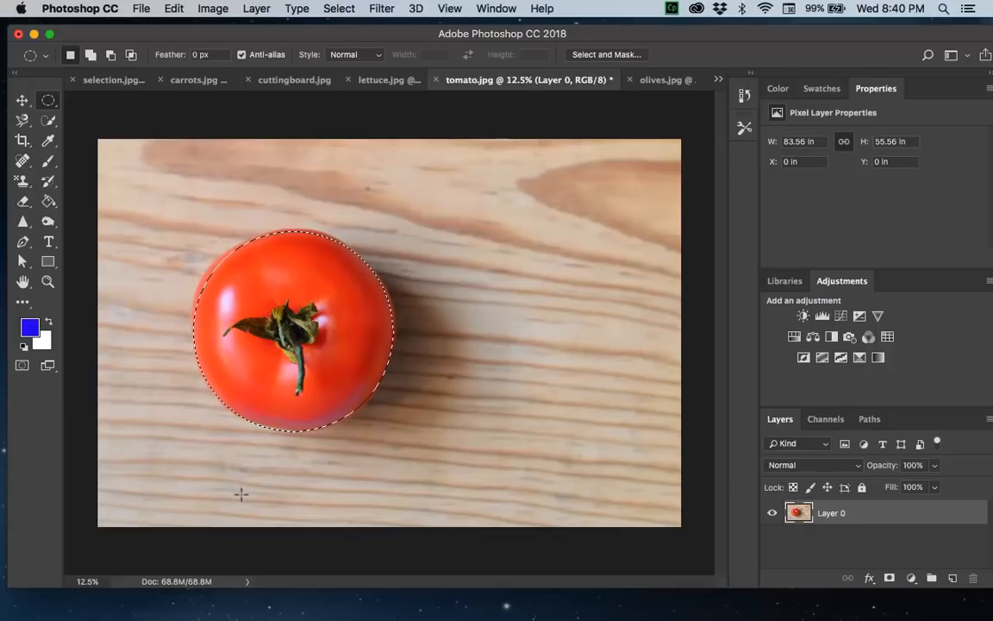
# Step: Copy the selected tomato and paste it into cuttingboard.jpg
pyautogui.click(174, 9)
pyautogui.click(174, 9)
pyautogui.click(175, 9)
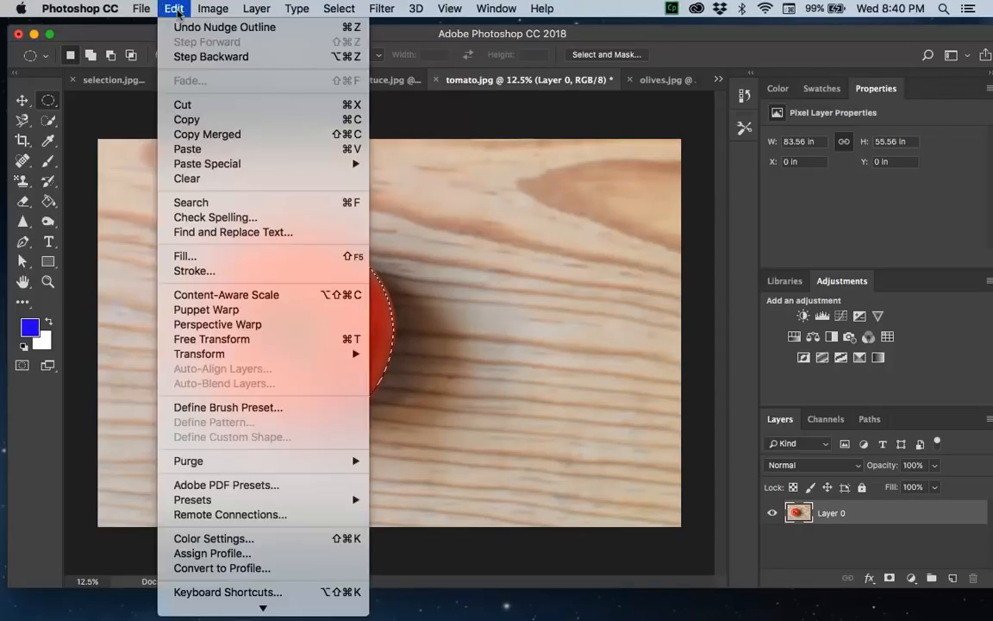
pyautogui.click(191, 122)
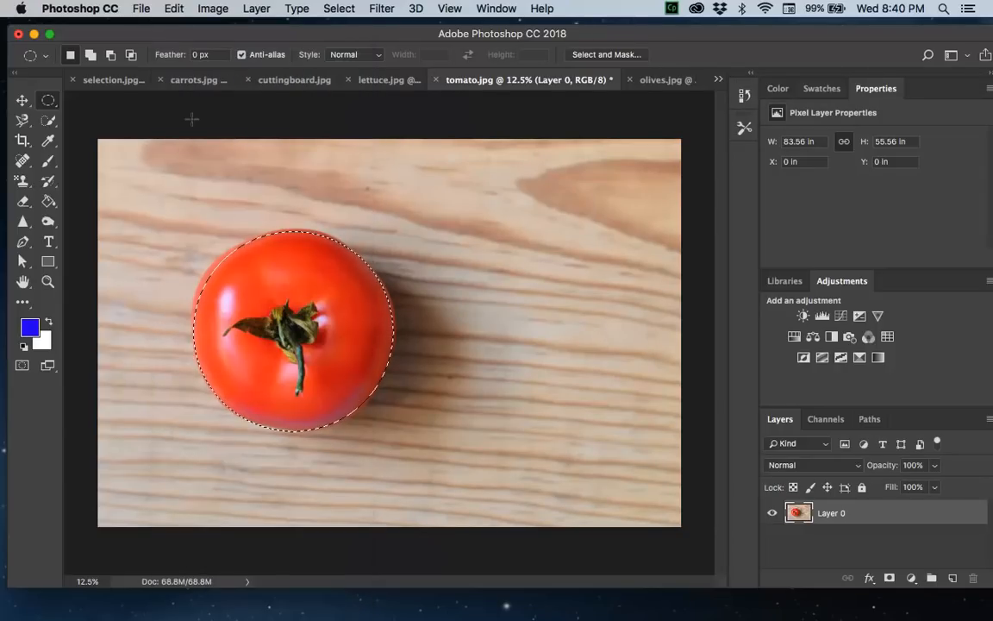
pyautogui.click(294, 79)
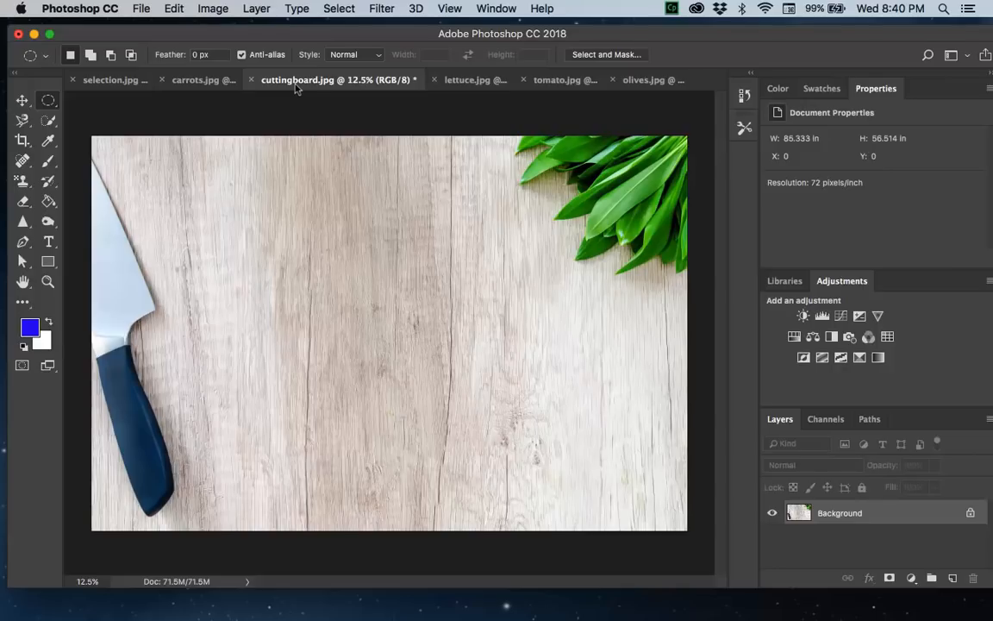
pyautogui.click(177, 10)
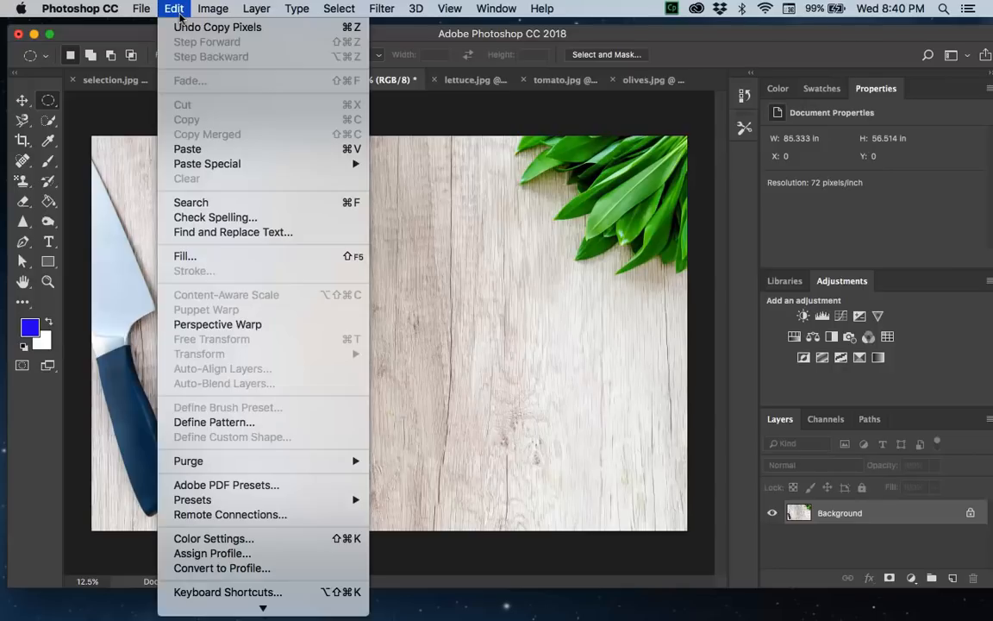
pyautogui.click(222, 152)
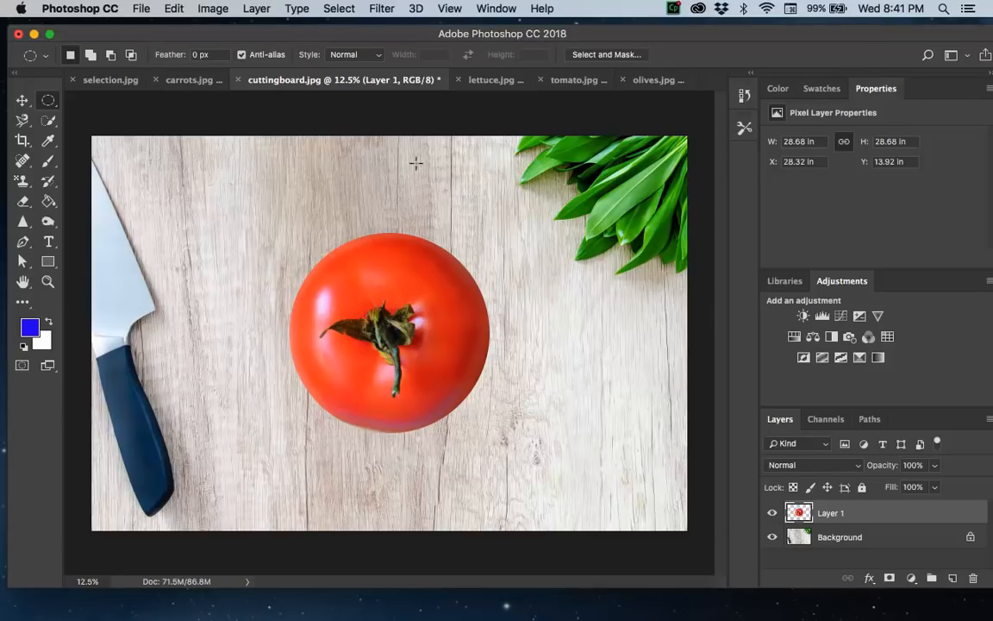
# Step: In carrots.jpg, outline the long front carrot below the middle one with the Polygonal Lasso and close the selection at its tip
pyautogui.click(189, 81)
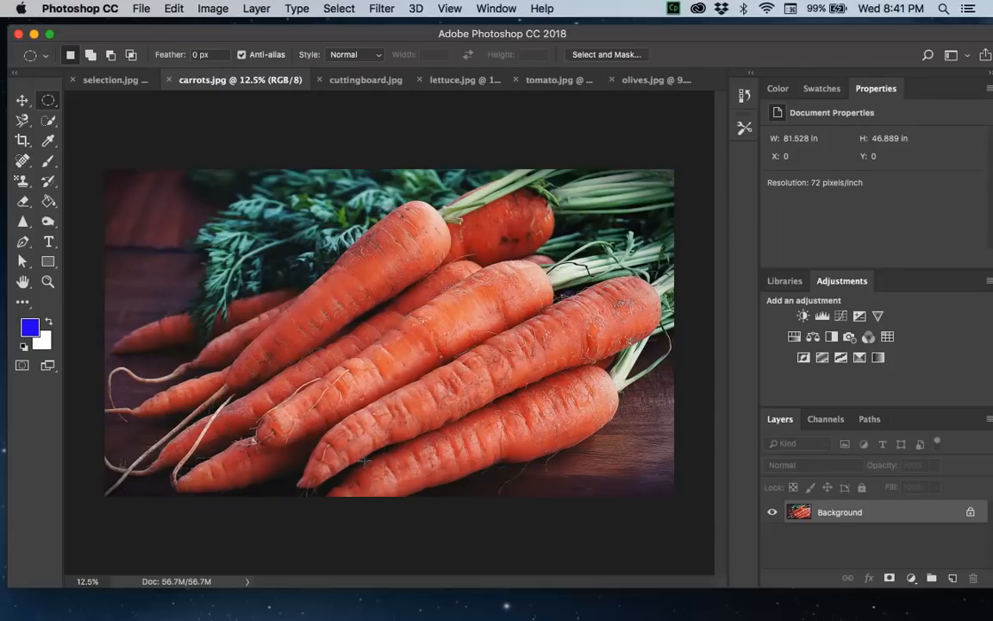
pyautogui.click(26, 125)
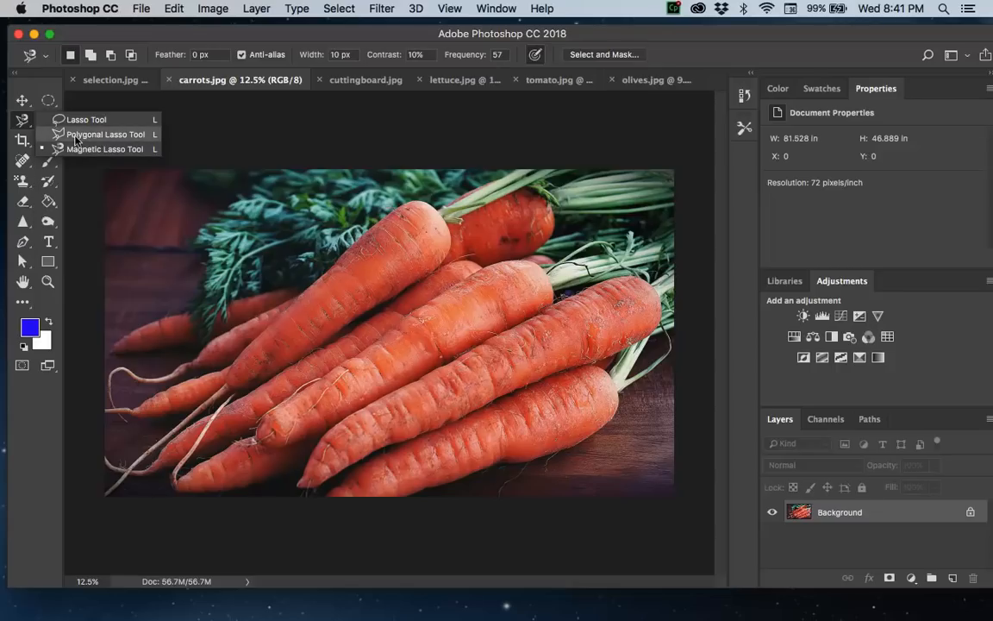
pyautogui.click(111, 135)
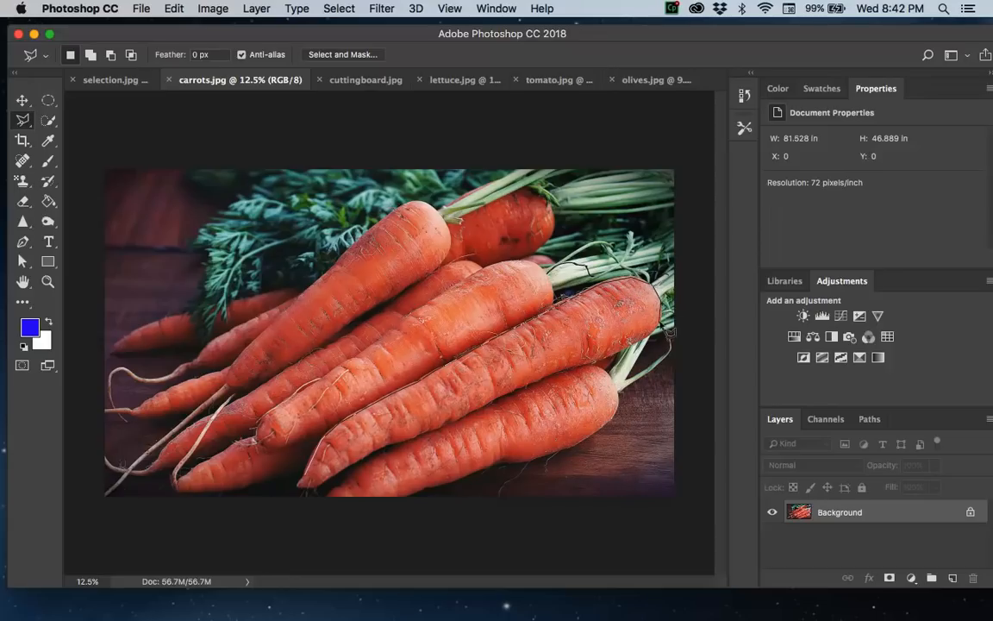
pyautogui.click(653, 336)
pyautogui.click(623, 352)
pyautogui.click(578, 371)
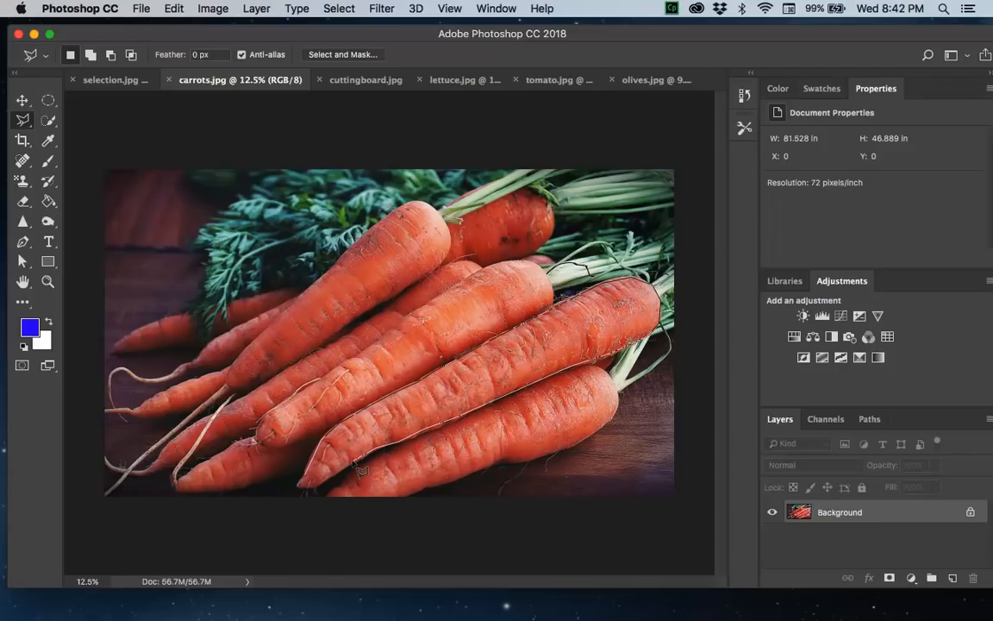
pyautogui.click(309, 487)
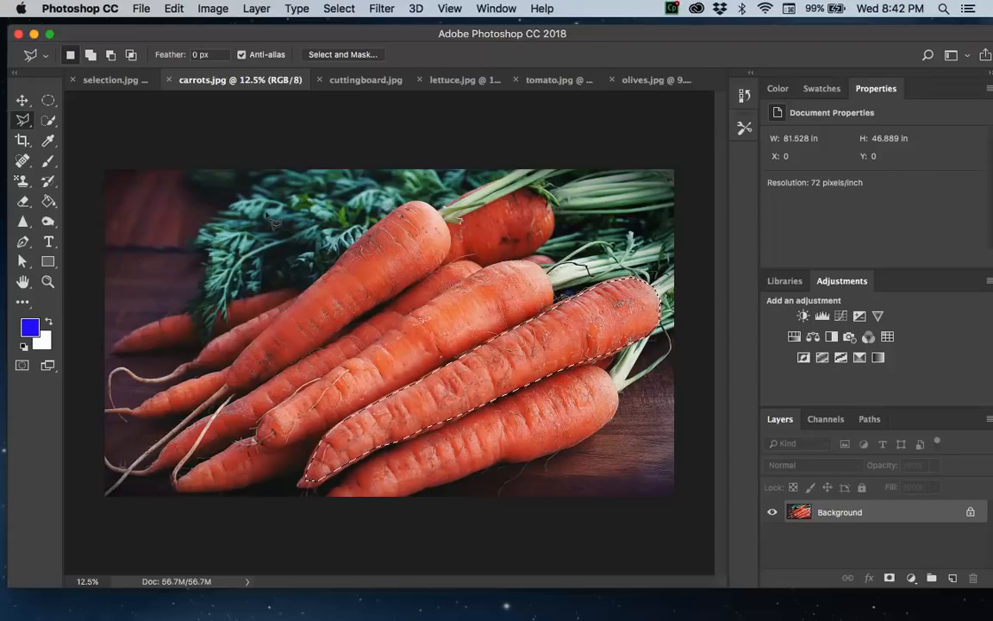
# Step: Copy the selected carrot and paste it into cuttingboard.jpg above the tomato layer
pyautogui.click(178, 10)
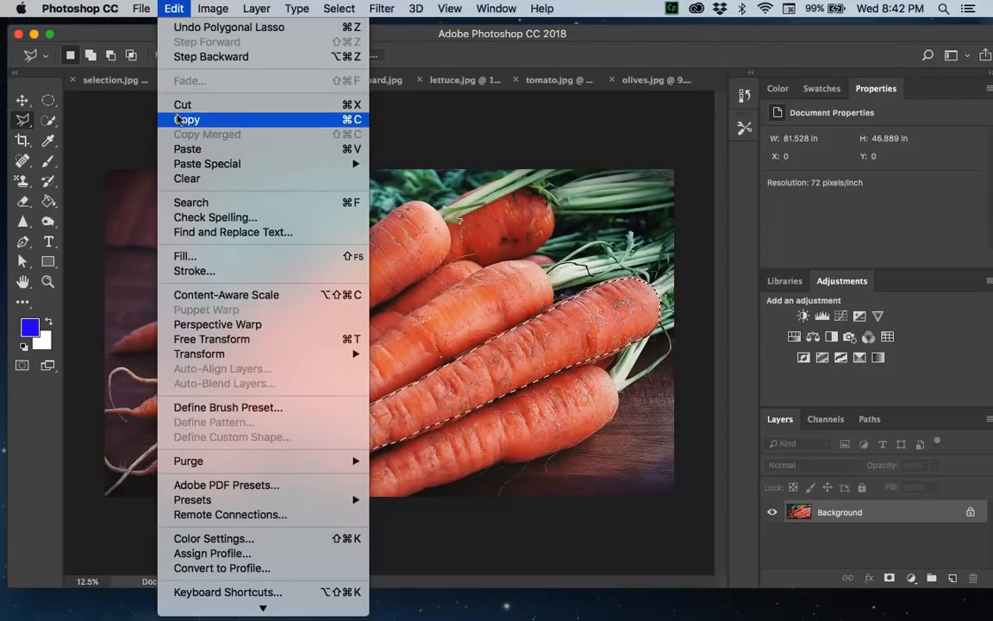
pyautogui.click(177, 119)
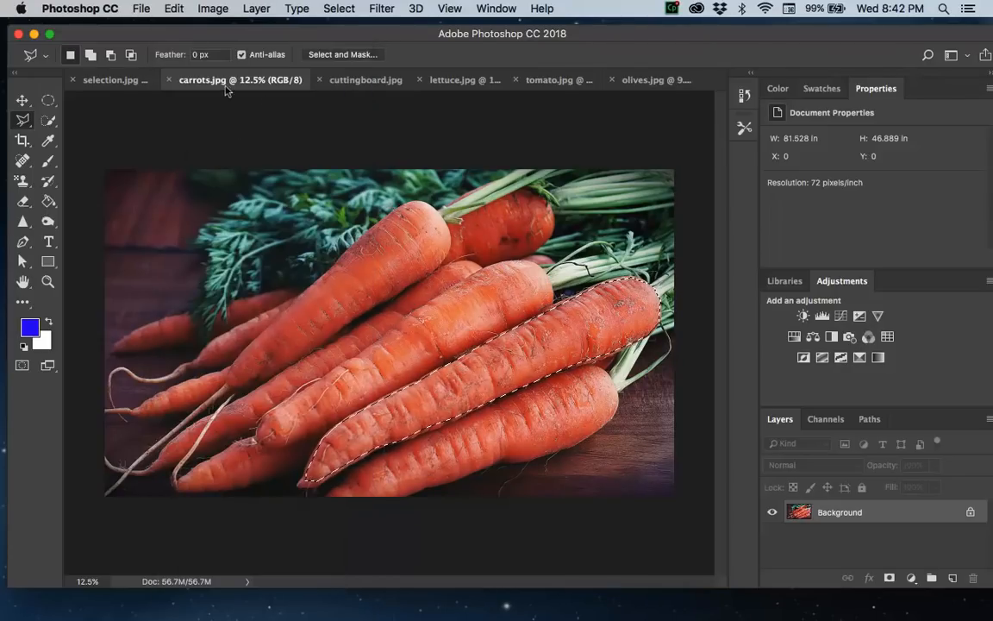
pyautogui.click(365, 81)
pyautogui.click(173, 9)
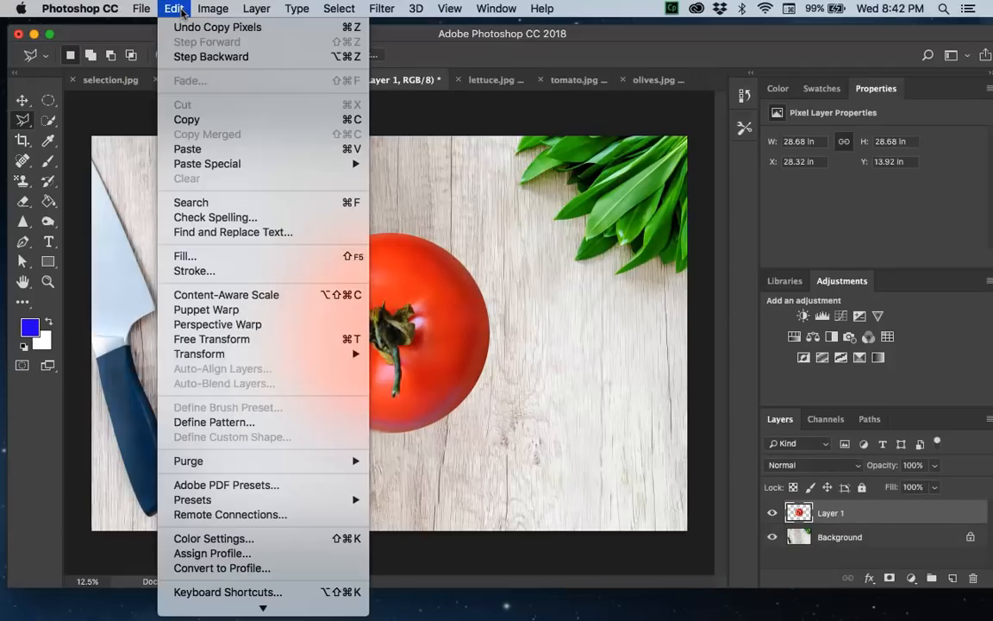
pyautogui.click(177, 148)
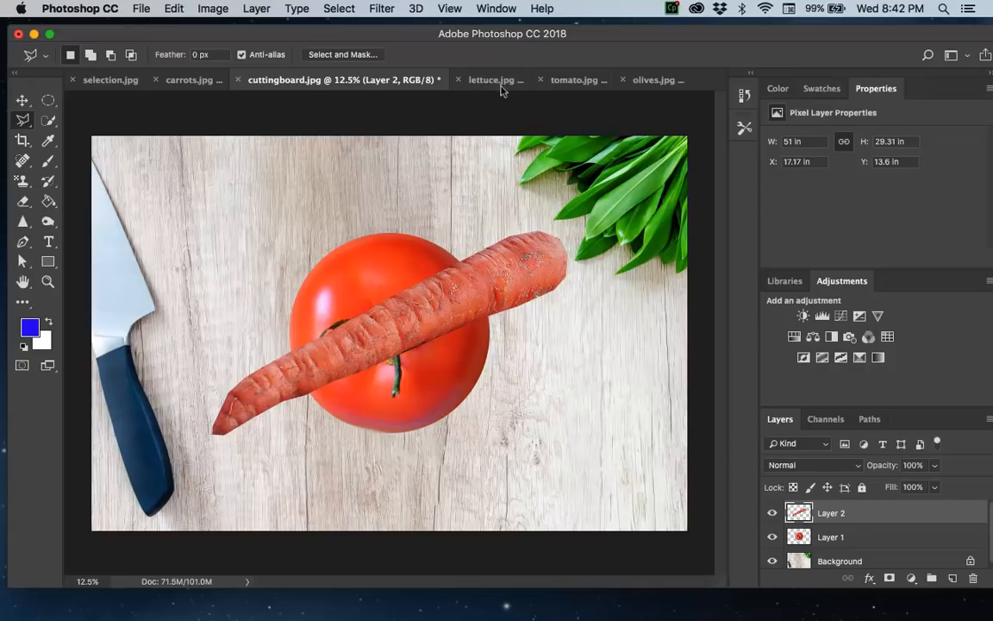
# Step: Switch to olives.jpg and activate the Quick Selection tool
pyautogui.click(658, 80)
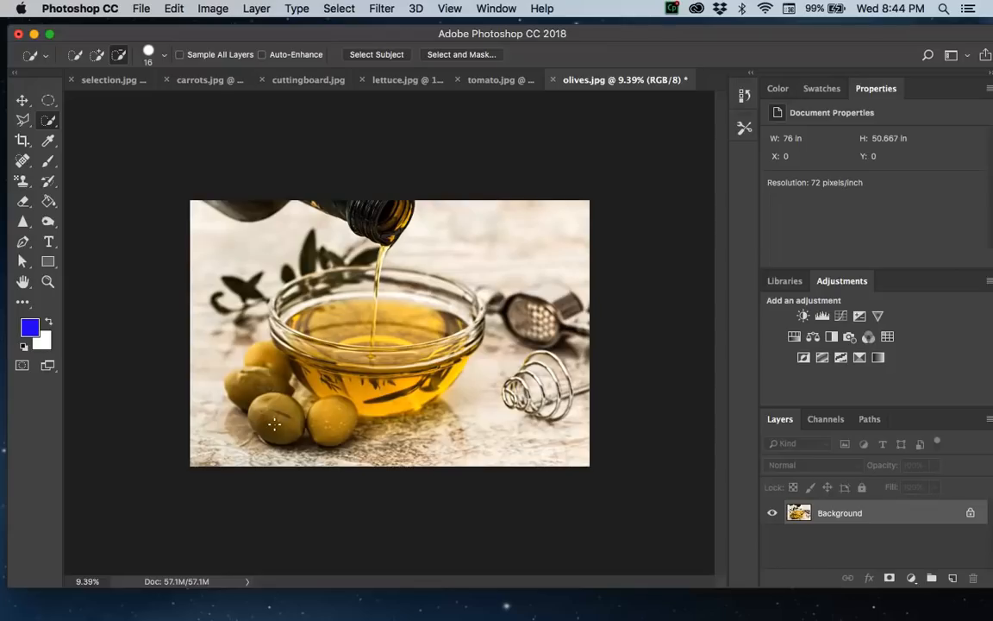
pyautogui.click(93, 55)
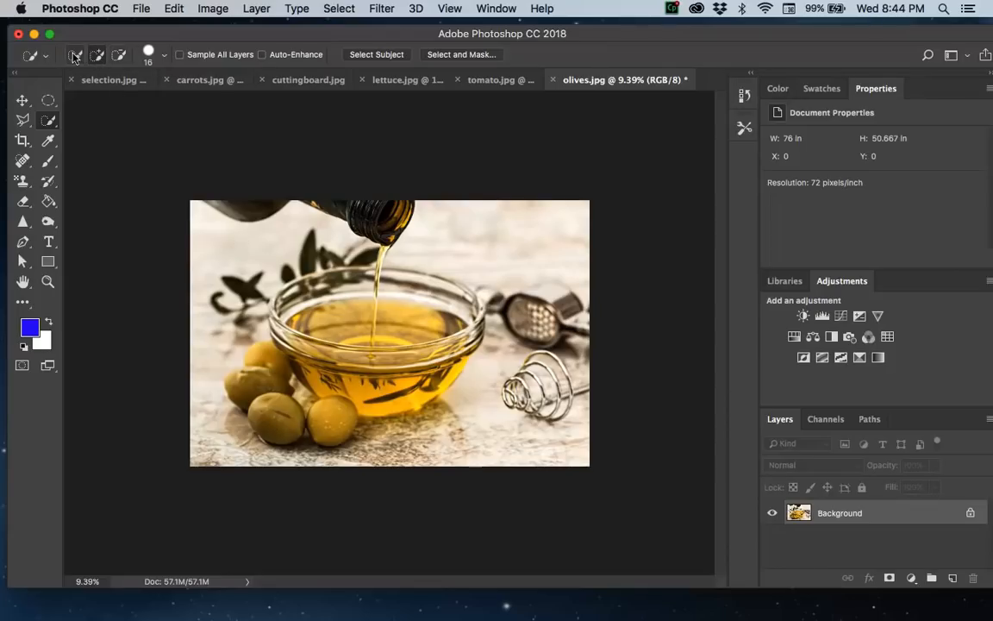
pyautogui.click(48, 141)
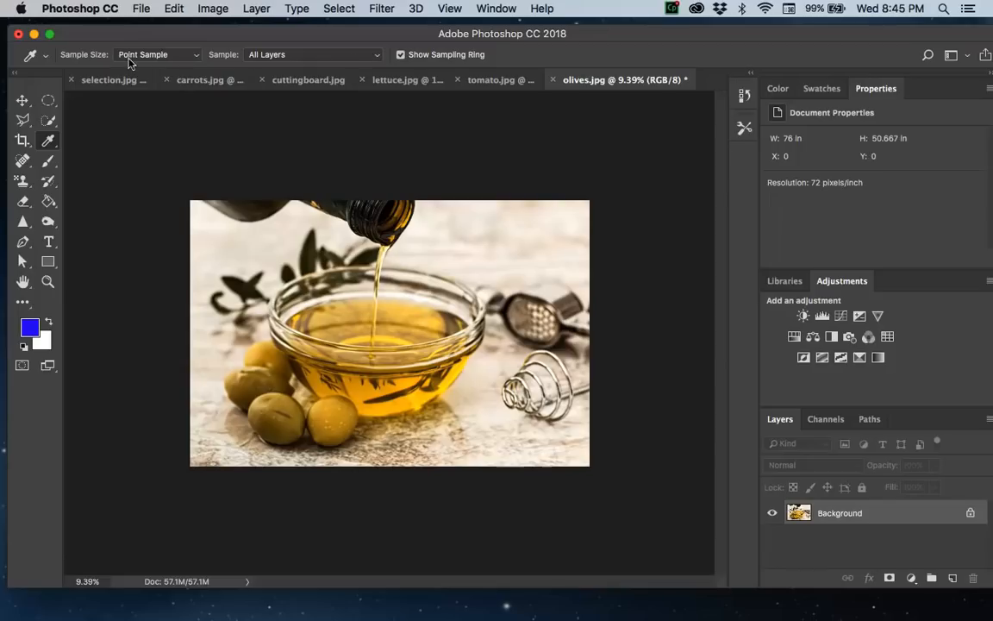
pyautogui.click(48, 123)
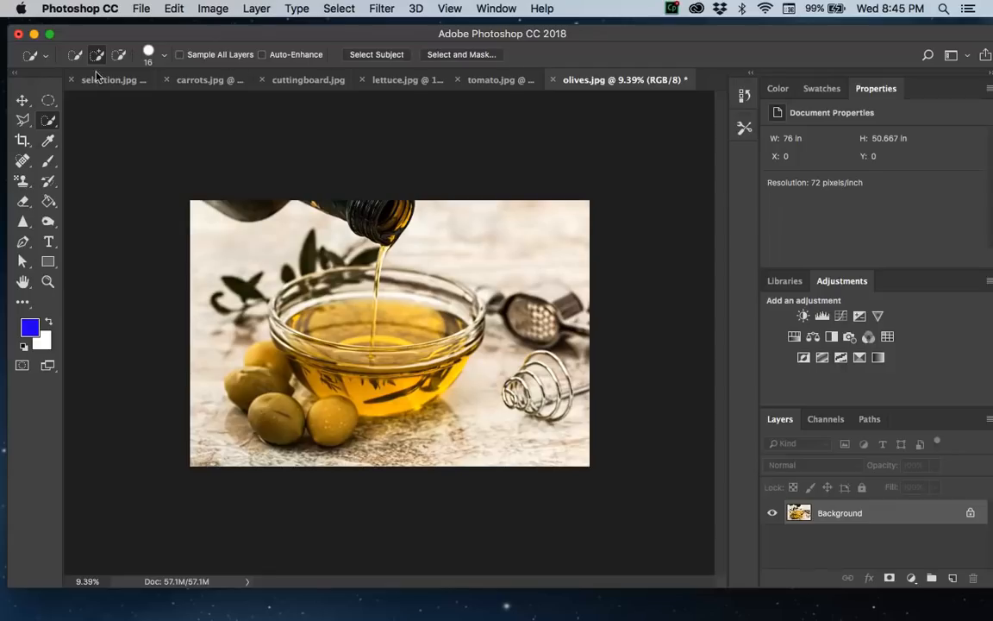
pyautogui.click(48, 101)
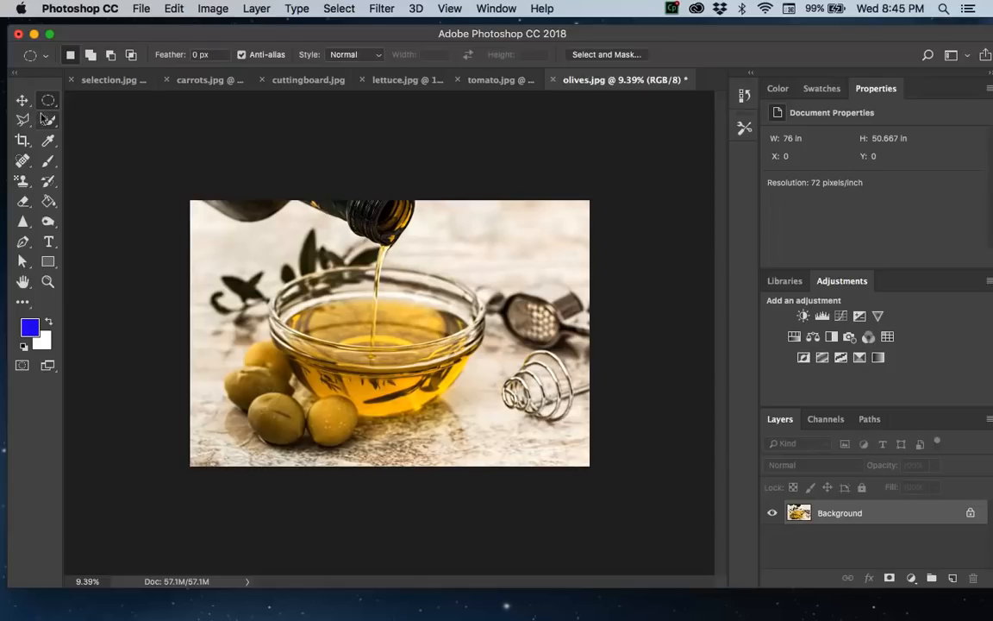
pyautogui.click(22, 100)
pyautogui.click(23, 120)
pyautogui.click(22, 140)
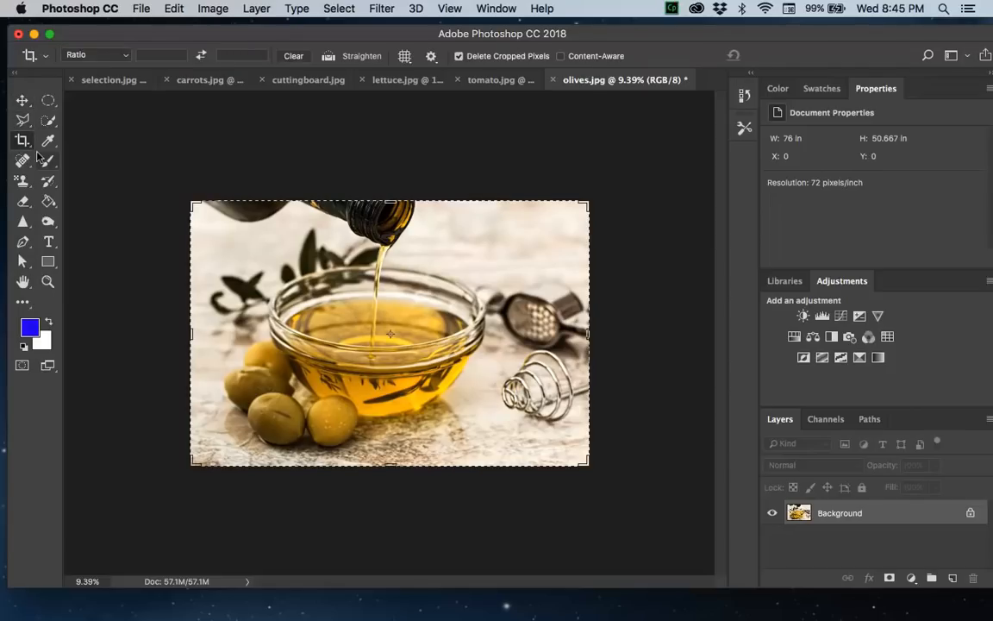
pyautogui.click(48, 121)
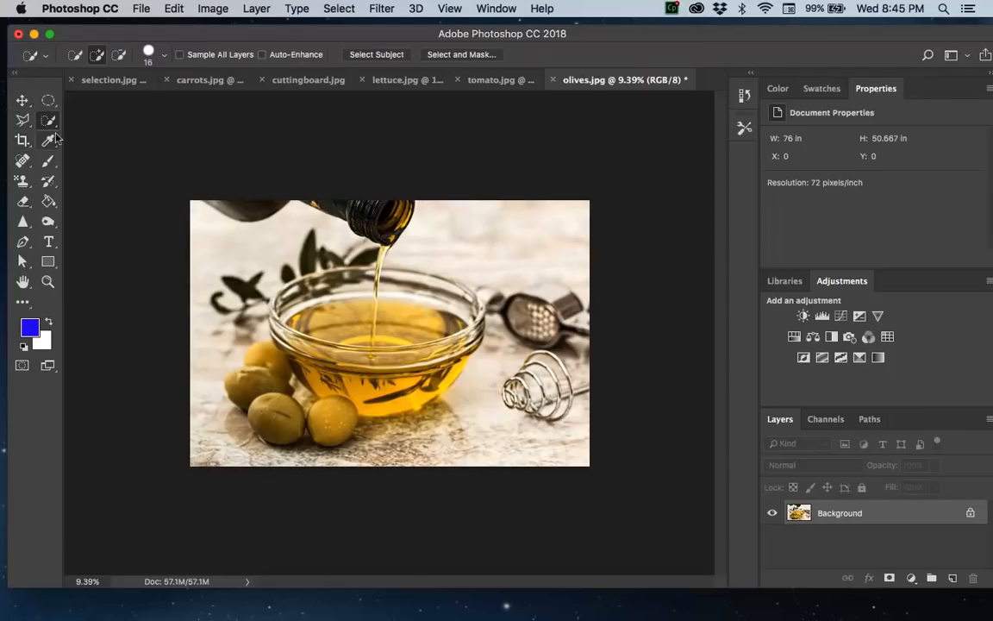
# Step: Set the Quick Selection tool to start a new selection with a 14 px brush
pyautogui.click(75, 60)
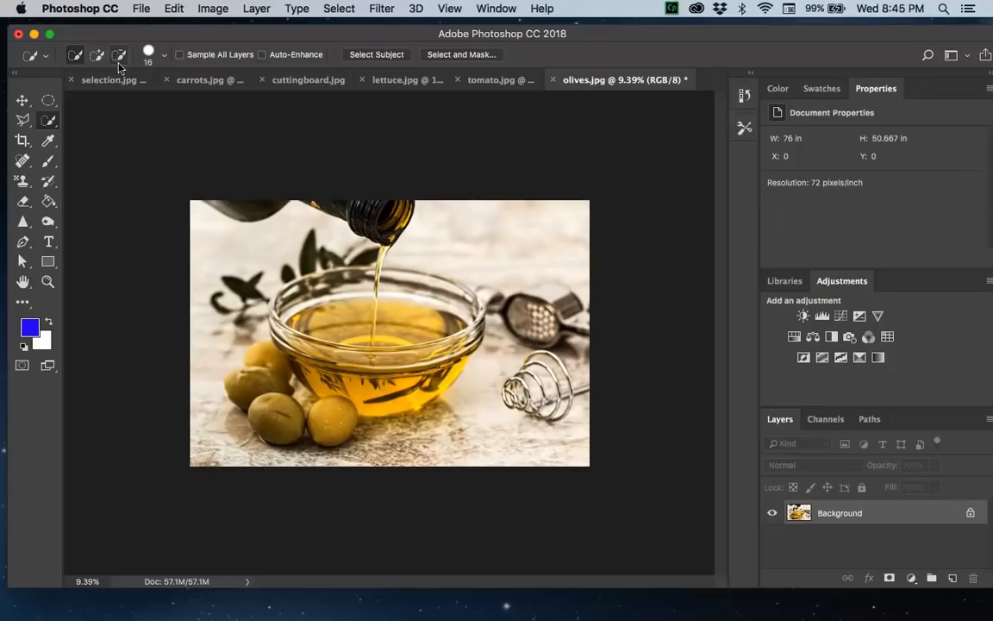
pyautogui.click(165, 57)
pyautogui.moveTo(86, 101)
pyautogui.mouseDown()
pyautogui.moveTo(112, 99)
pyautogui.moveTo(84, 99)
pyautogui.mouseUp()
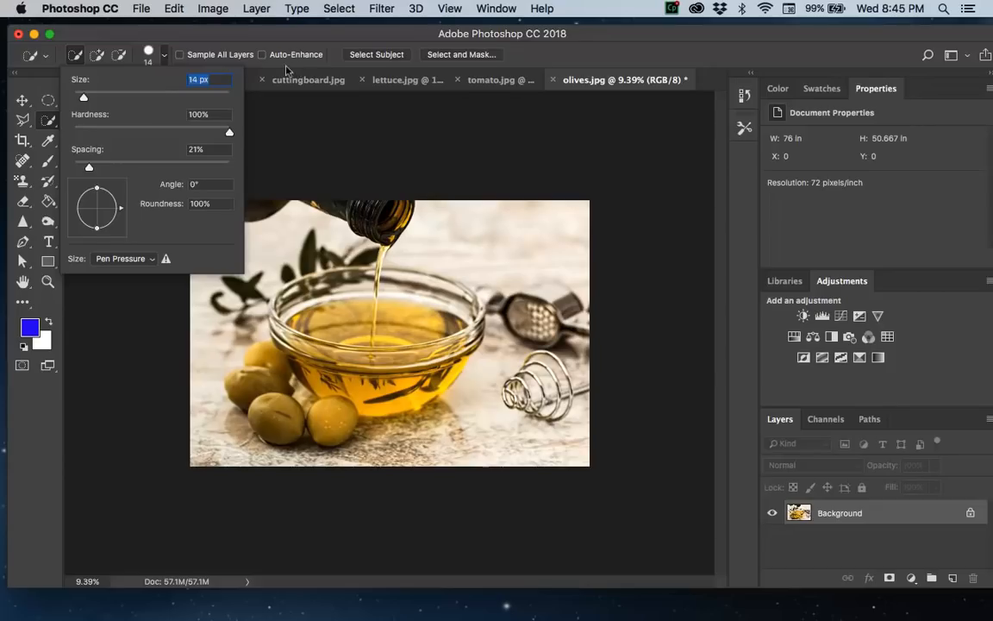
pyautogui.click(194, 33)
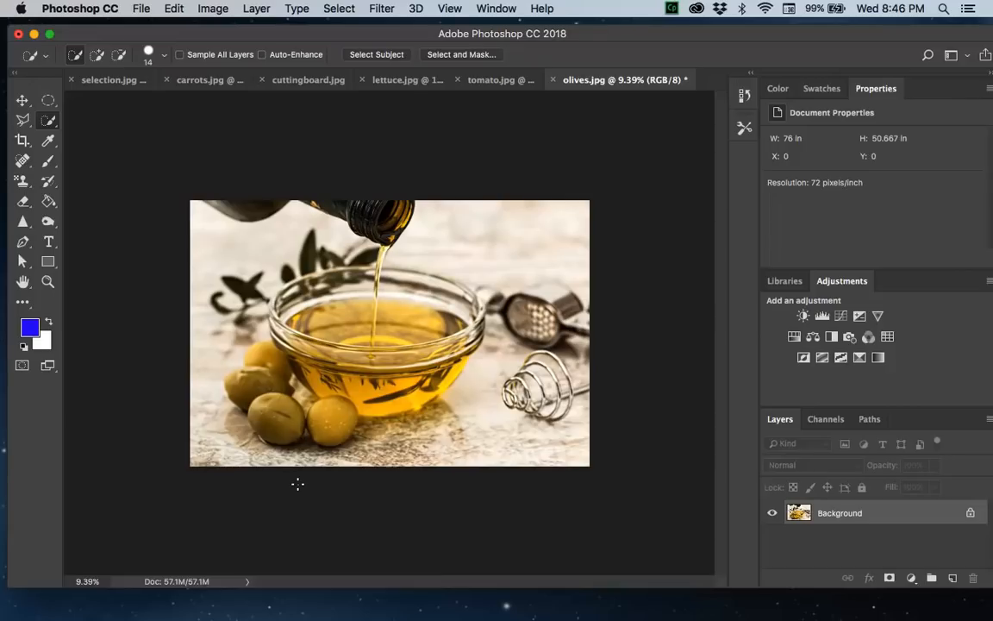
# Step: Select the two front olives beside the bowl with the Quick Selection tool
pyautogui.scroll(2, 304, 497)
pyautogui.scroll(3, 252, 442)
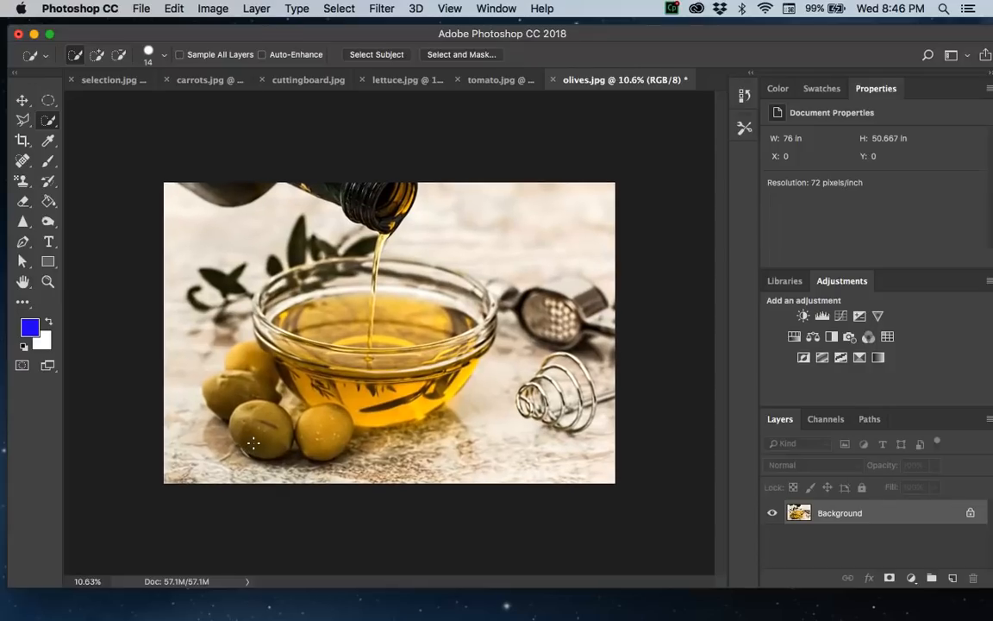
pyautogui.scroll(5, 251, 443)
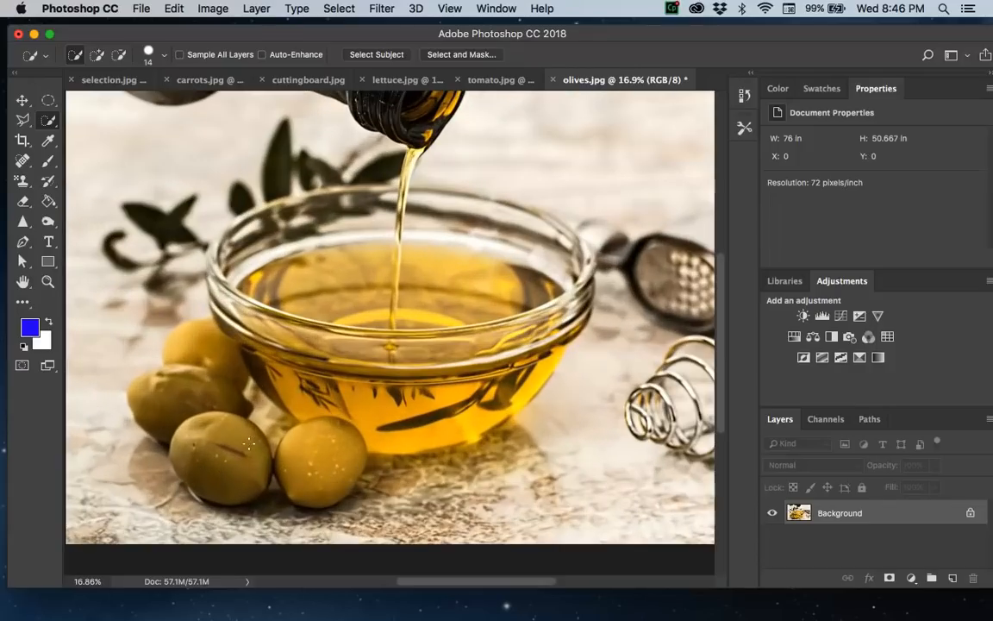
pyautogui.scroll(-1, 185, 473)
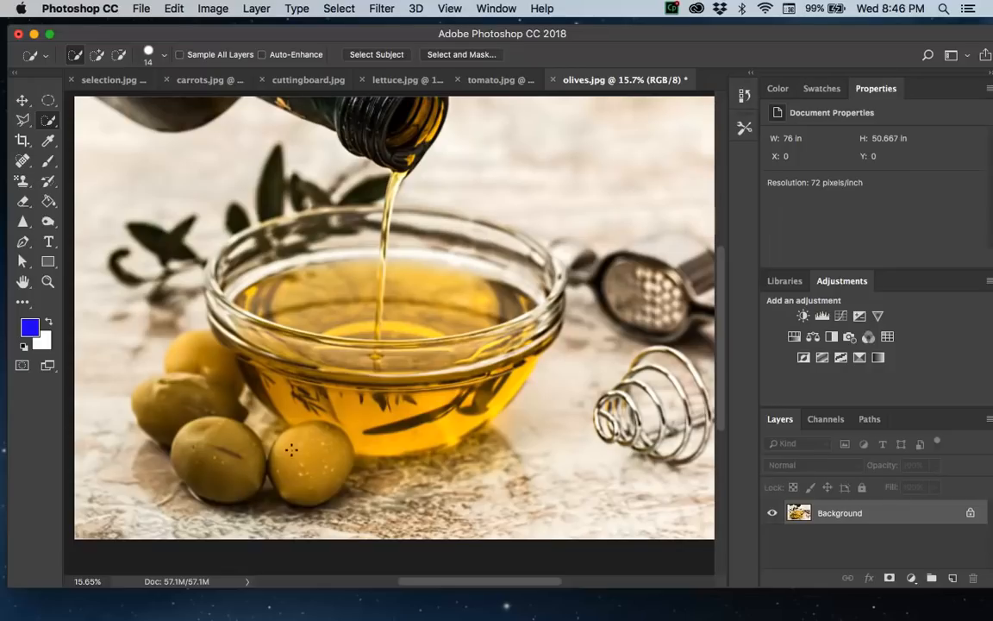
pyautogui.moveTo(288, 450); pyautogui.dragTo(306, 446)
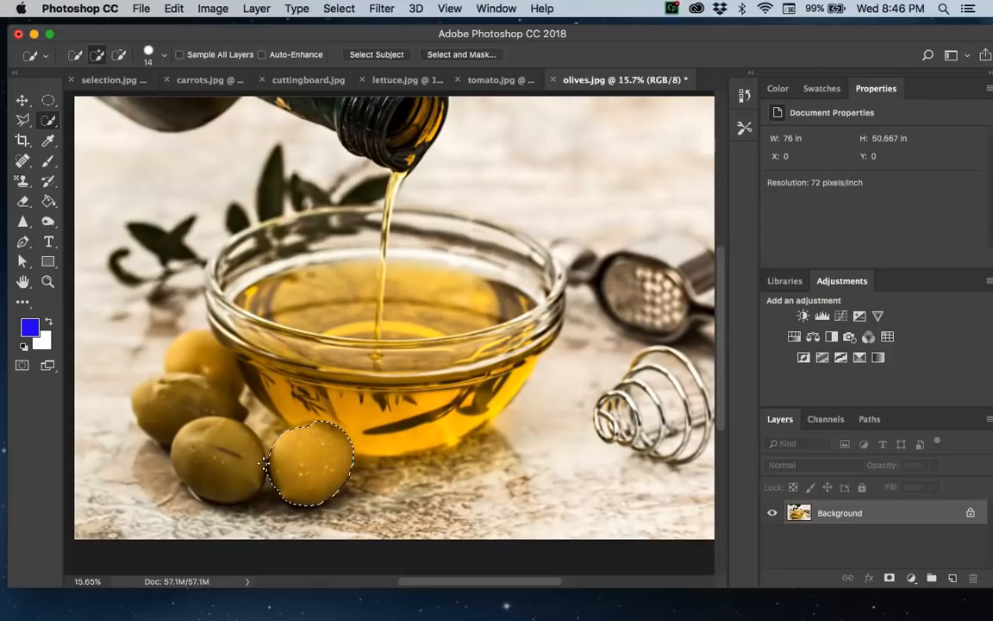
pyautogui.moveTo(251, 460); pyautogui.dragTo(237, 451)
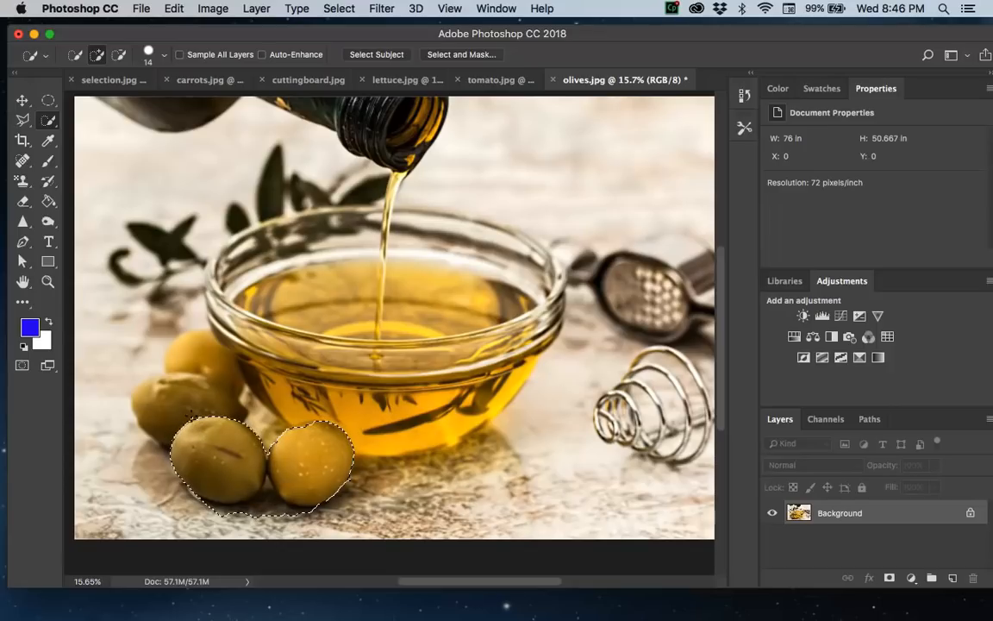
# Step: Extend the selection over the two olives behind the front pair
pyautogui.click(184, 411)
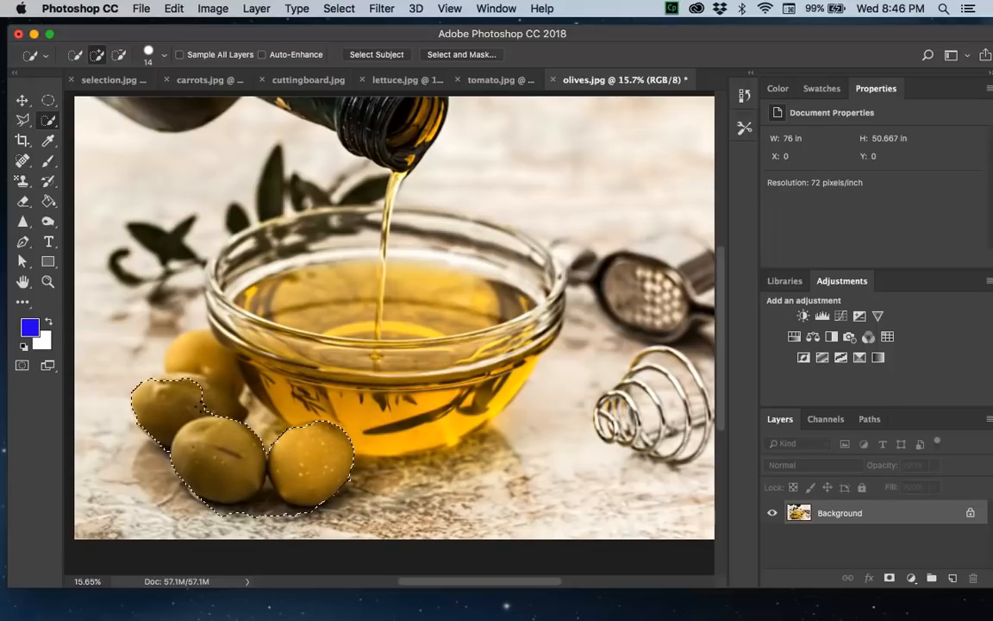
pyautogui.click(224, 406)
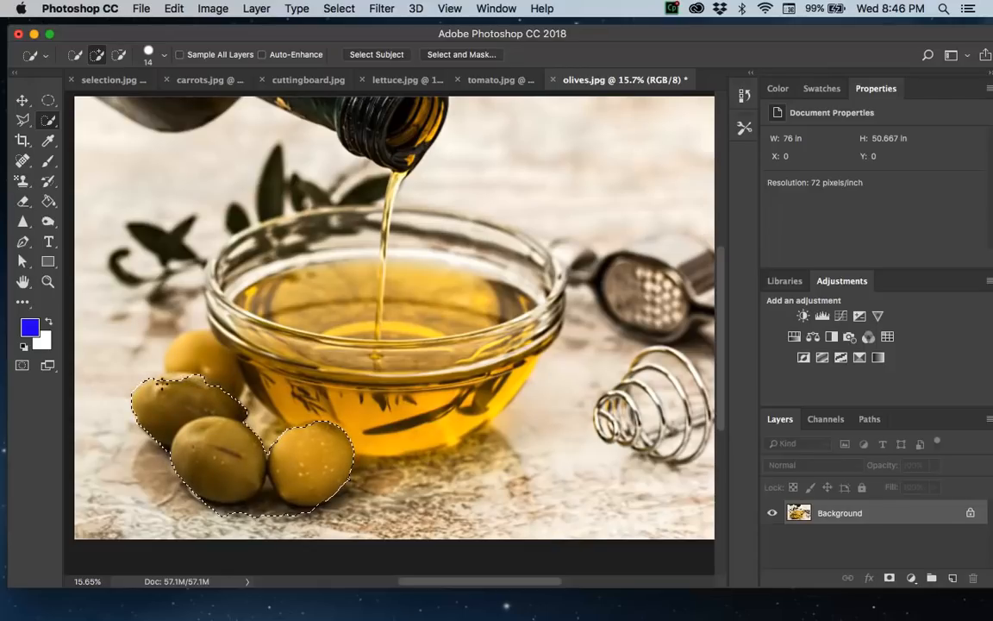
pyautogui.click(168, 376)
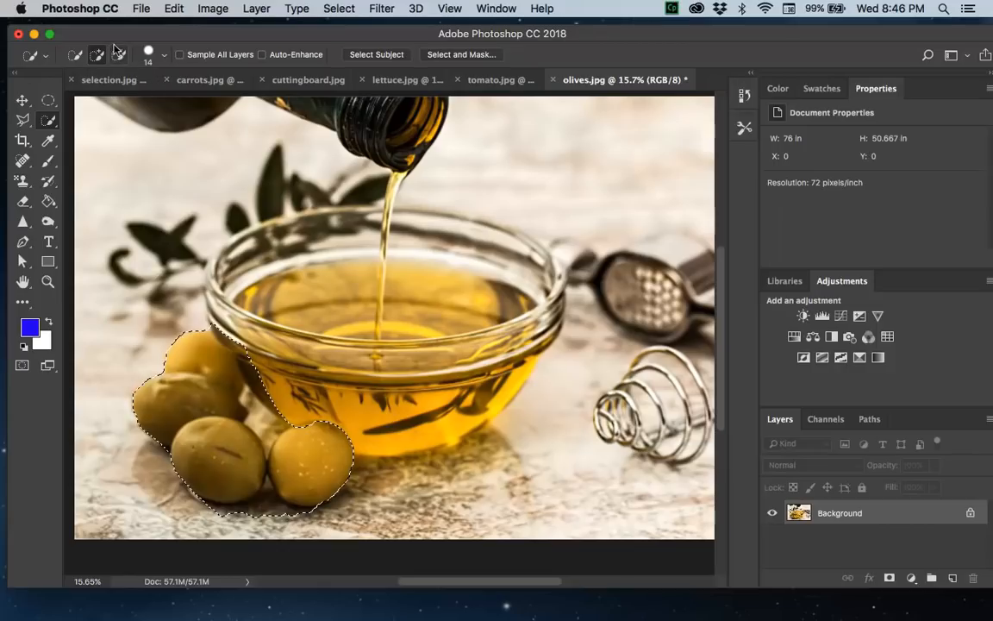
# Step: Subtract the rearmost olive, the bowl's edge and the tabletop around the front olives from the selection
pyautogui.click(120, 55)
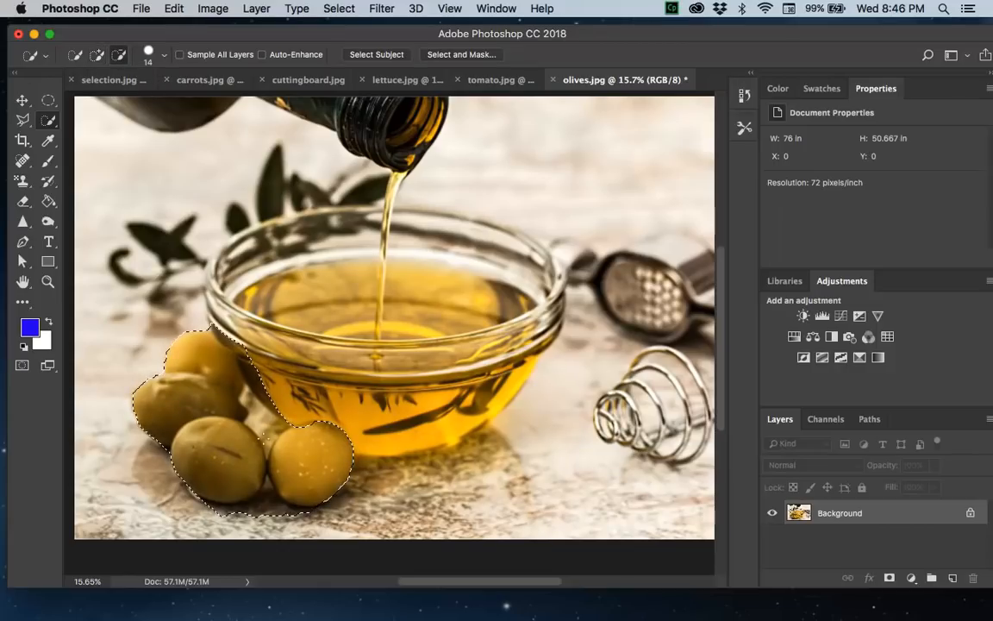
pyautogui.moveTo(180, 348)
pyautogui.mouseDown()
pyautogui.moveTo(225, 365)
pyautogui.moveTo(245, 352)
pyautogui.mouseUp()
pyautogui.moveTo(183, 338)
pyautogui.mouseDown()
pyautogui.moveTo(226, 354)
pyautogui.moveTo(253, 404)
pyautogui.moveTo(186, 349)
pyautogui.mouseUp()
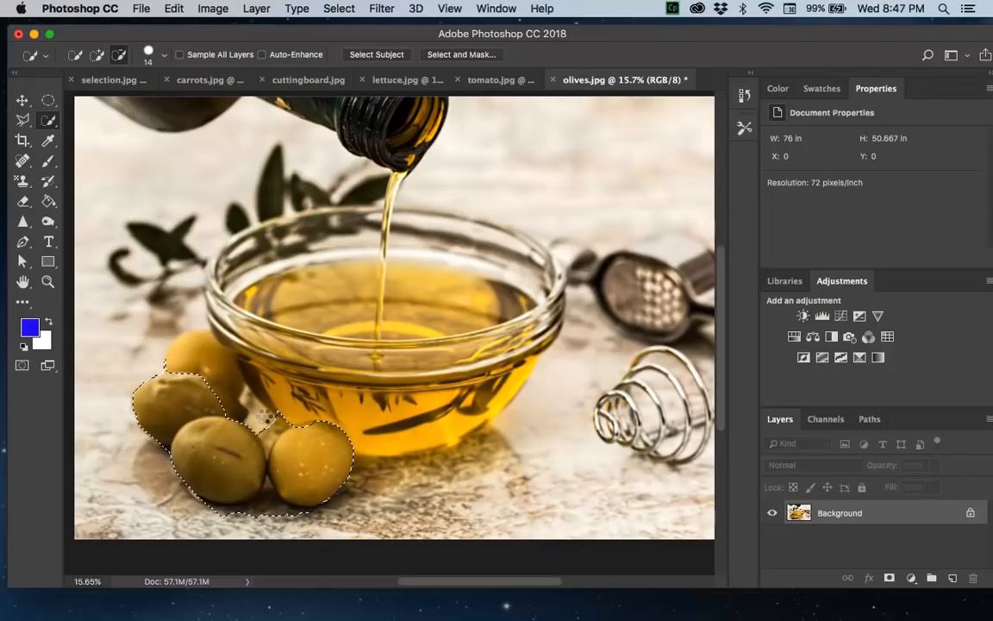
pyautogui.moveTo(267, 417); pyautogui.dragTo(270, 431)
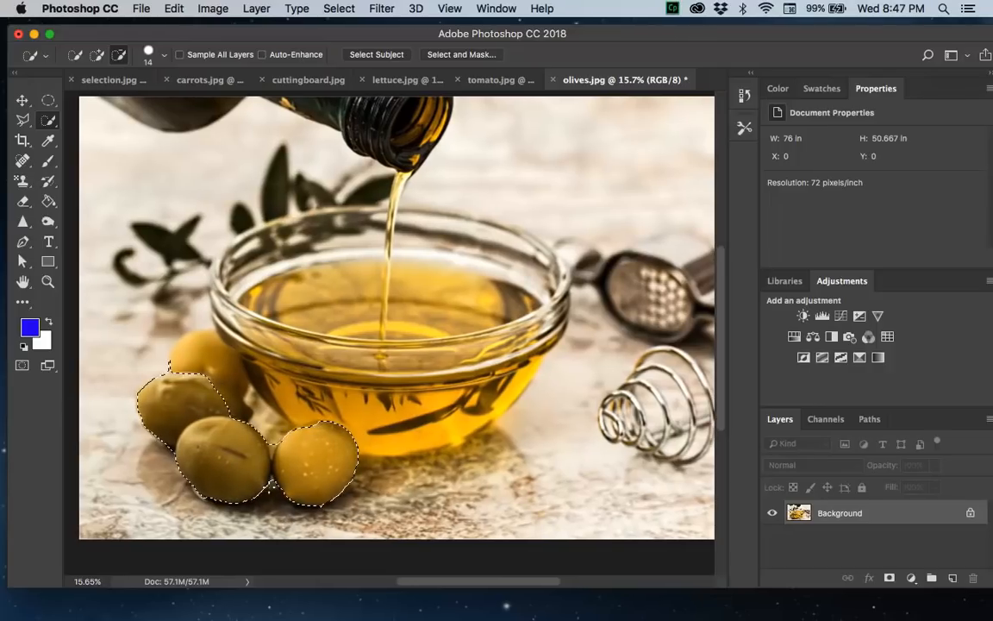
# Step: Trim the selection in the narrow gap between the two front olives so it follows their edges
pyautogui.scroll(2, 270, 487)
pyautogui.scroll(5, 279, 494)
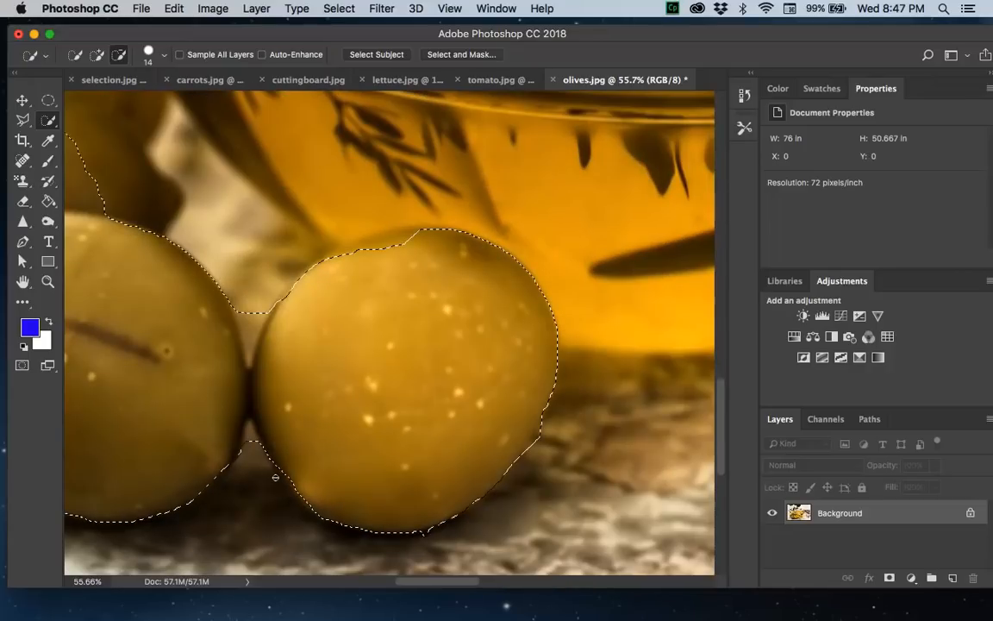
pyautogui.click(251, 342)
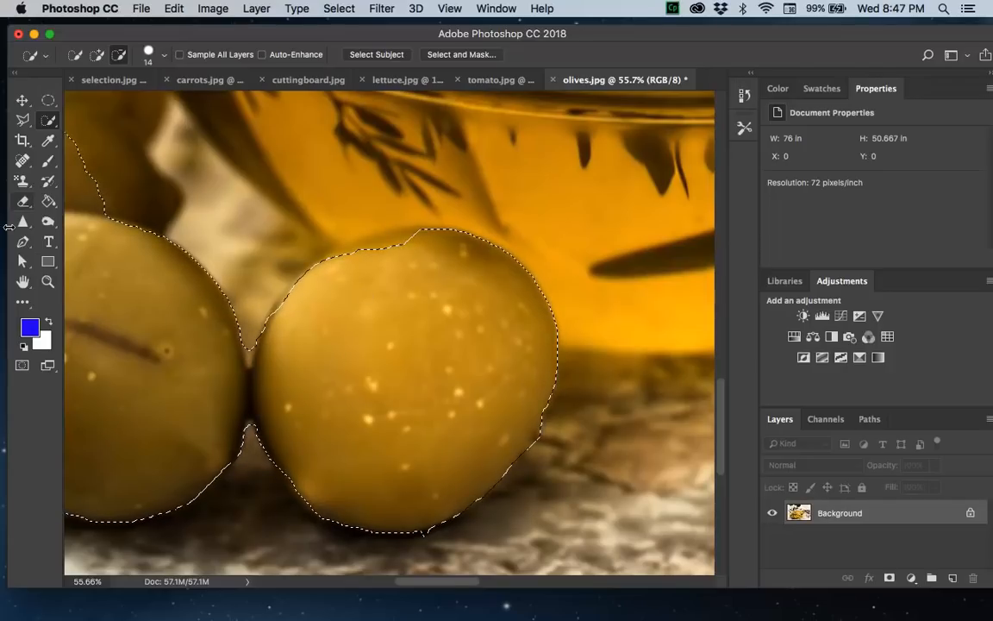
# Step: Add the missing right end of the leftmost olive to the selection and subtract the sliver of the rear olive above it
pyautogui.scroll(1, 101, 198)
pyautogui.scroll(-5, 101, 199)
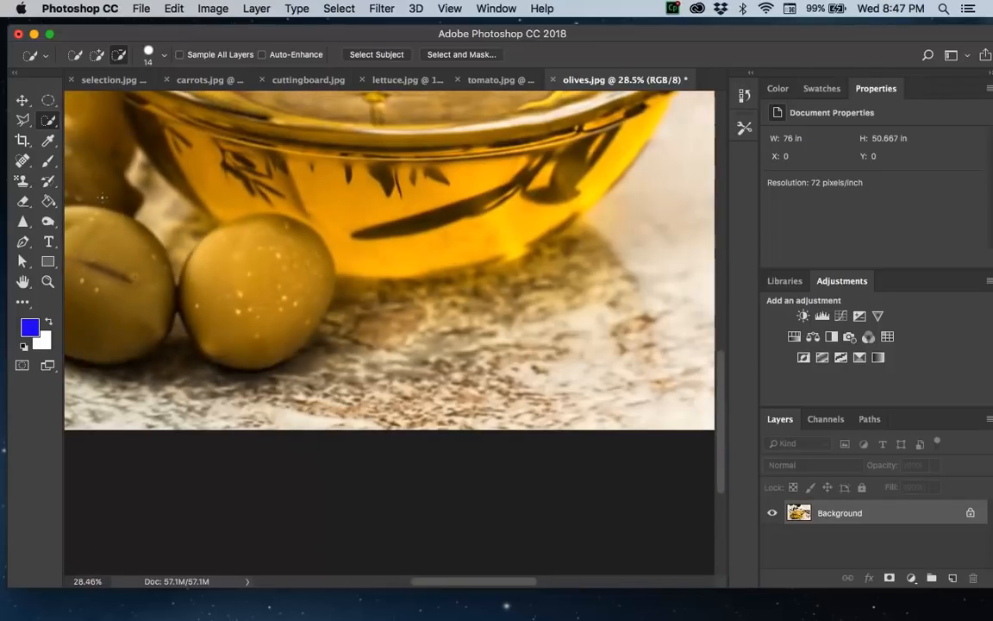
pyautogui.scroll(-2, 101, 199)
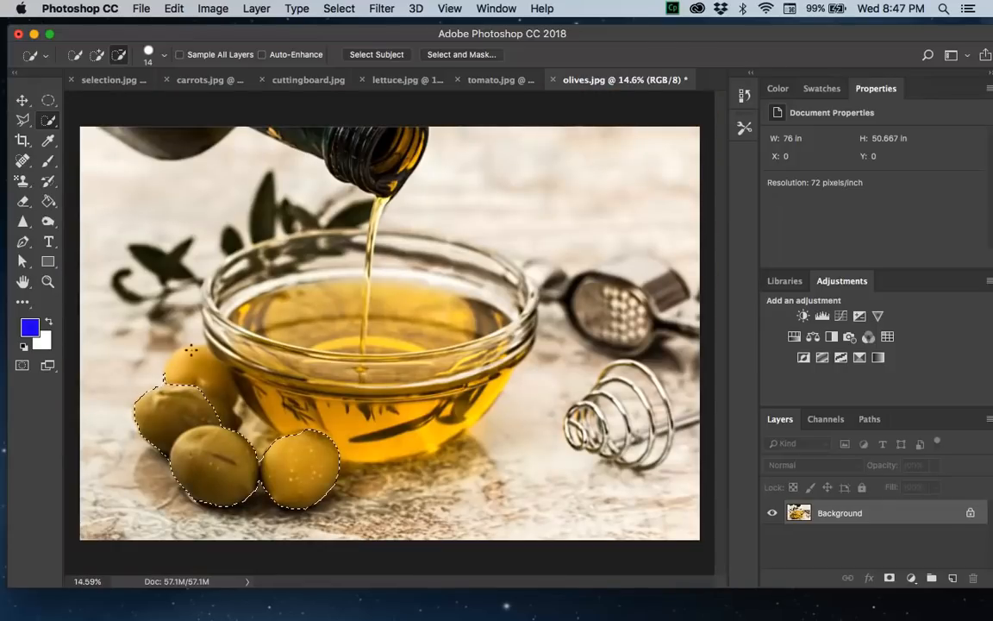
pyautogui.scroll(3, 198, 396)
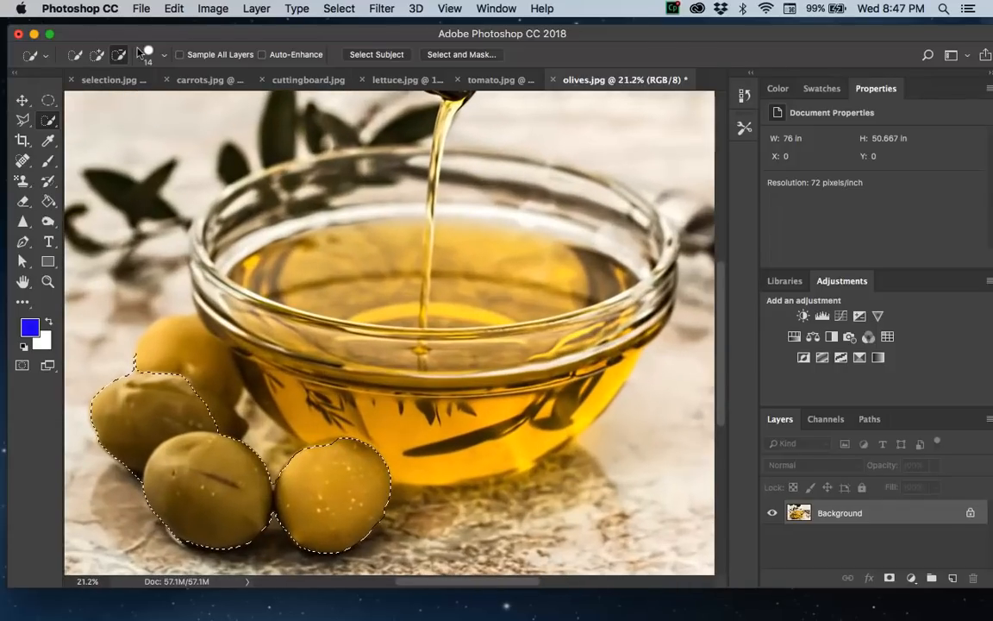
pyautogui.click(98, 56)
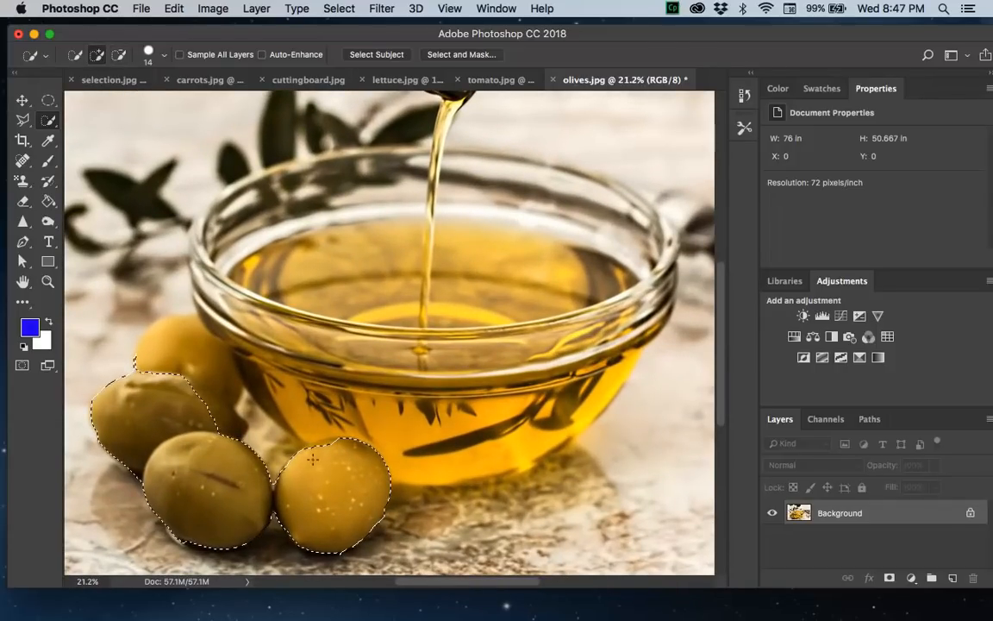
pyautogui.scroll(2, 222, 422)
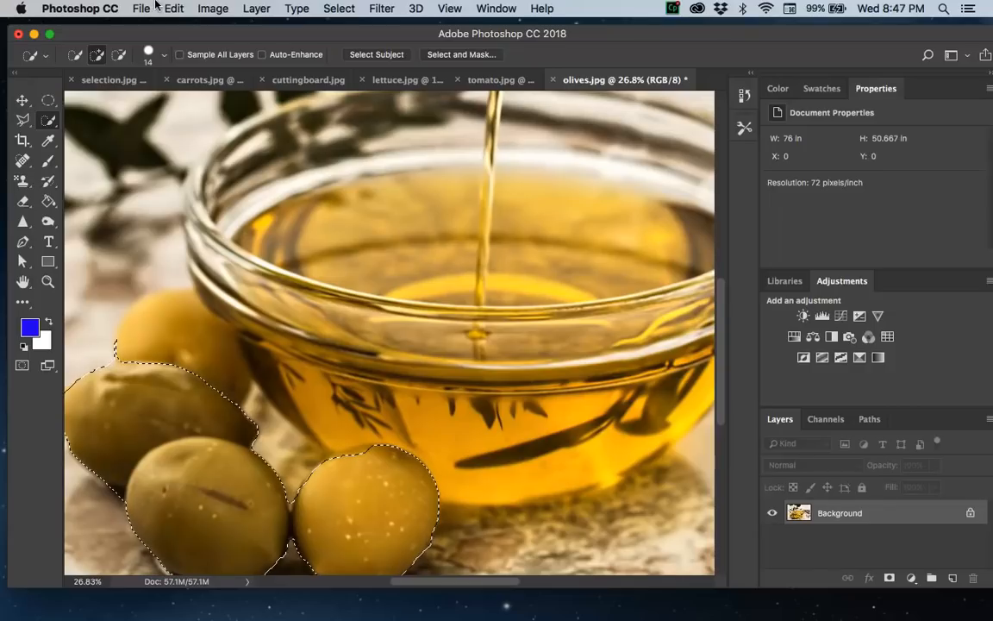
pyautogui.click(120, 56)
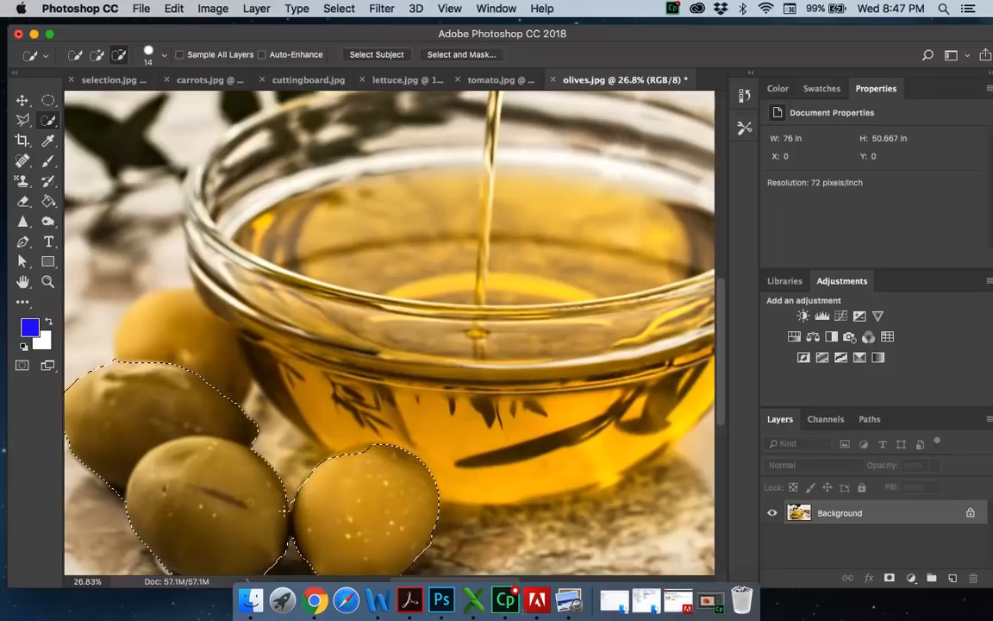
pyautogui.scroll(-2, 282, 512)
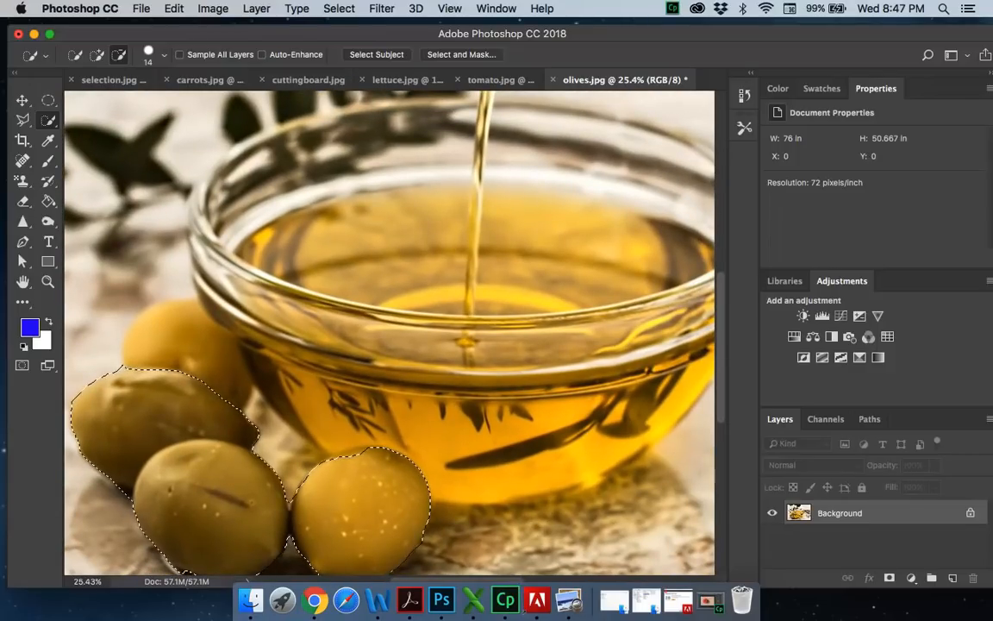
# Step: Add the missing upper-left edge of the front right olive to the selection so it follows the olive's curve
pyautogui.click(99, 56)
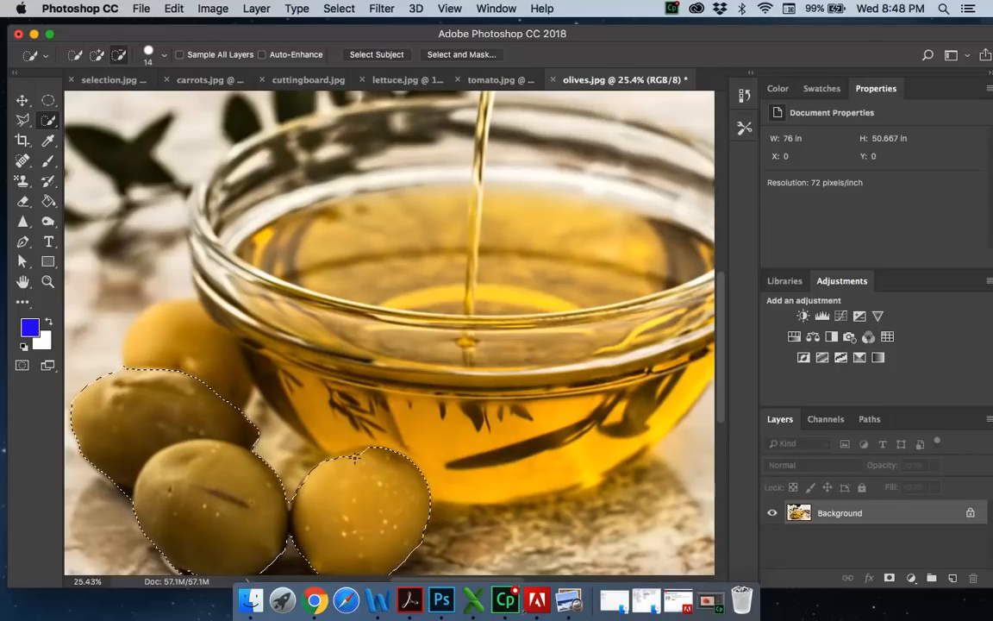
pyautogui.scroll(5, 360, 468)
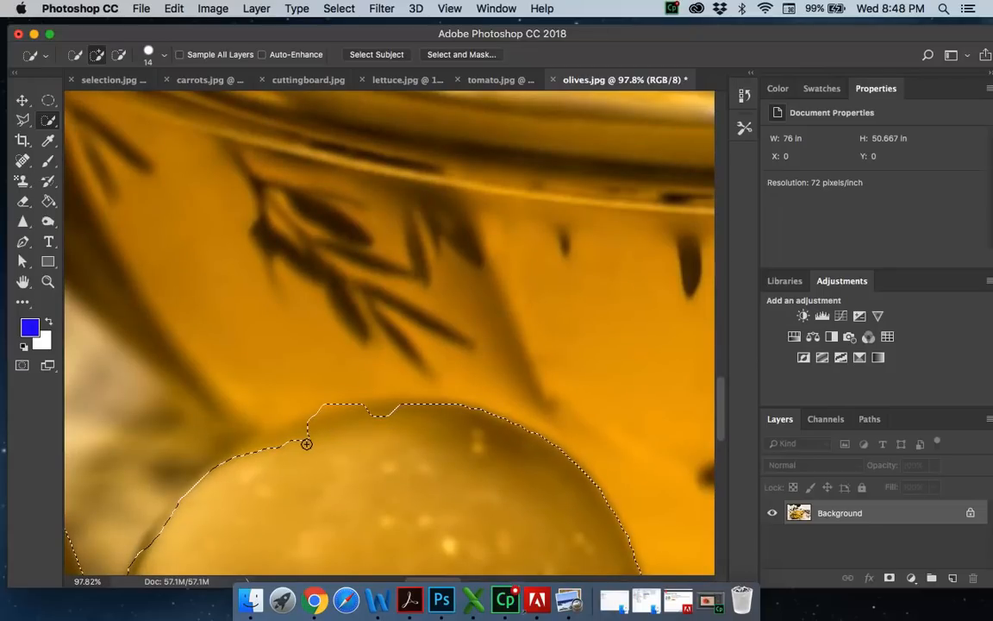
pyautogui.moveTo(380, 421)
pyautogui.mouseDown()
pyautogui.moveTo(388, 410)
pyautogui.moveTo(371, 416)
pyautogui.mouseUp()
pyautogui.moveTo(312, 431); pyautogui.dragTo(255, 449)
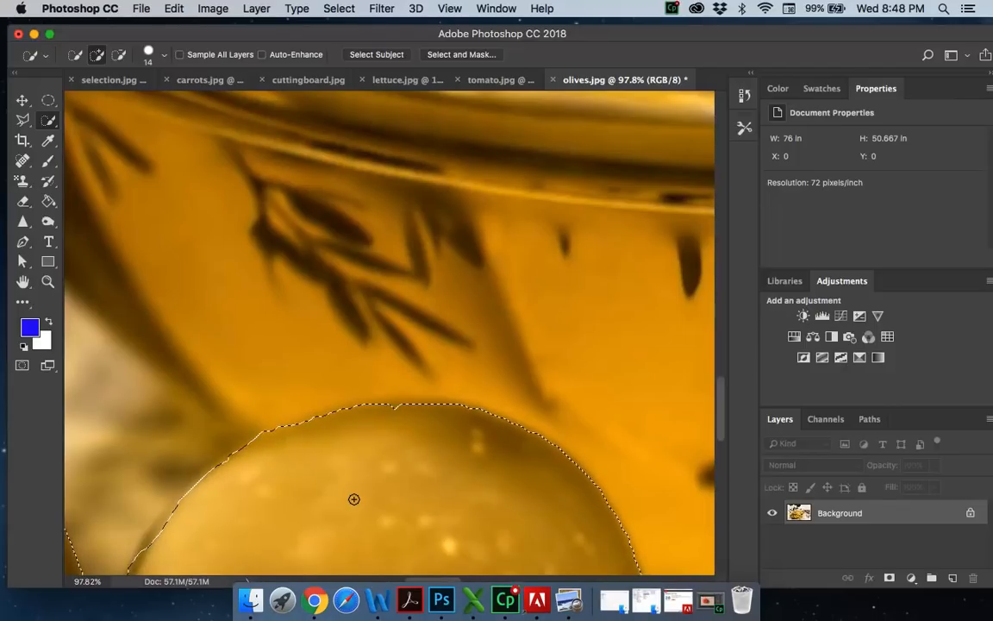
pyautogui.scroll(-10, 326, 483)
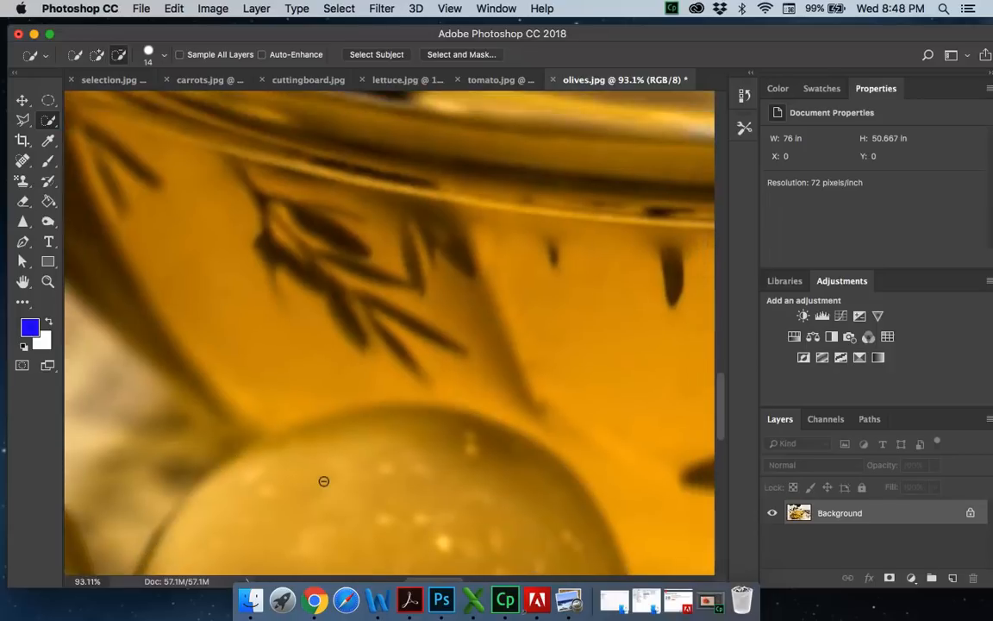
pyautogui.scroll(-3, 323, 490)
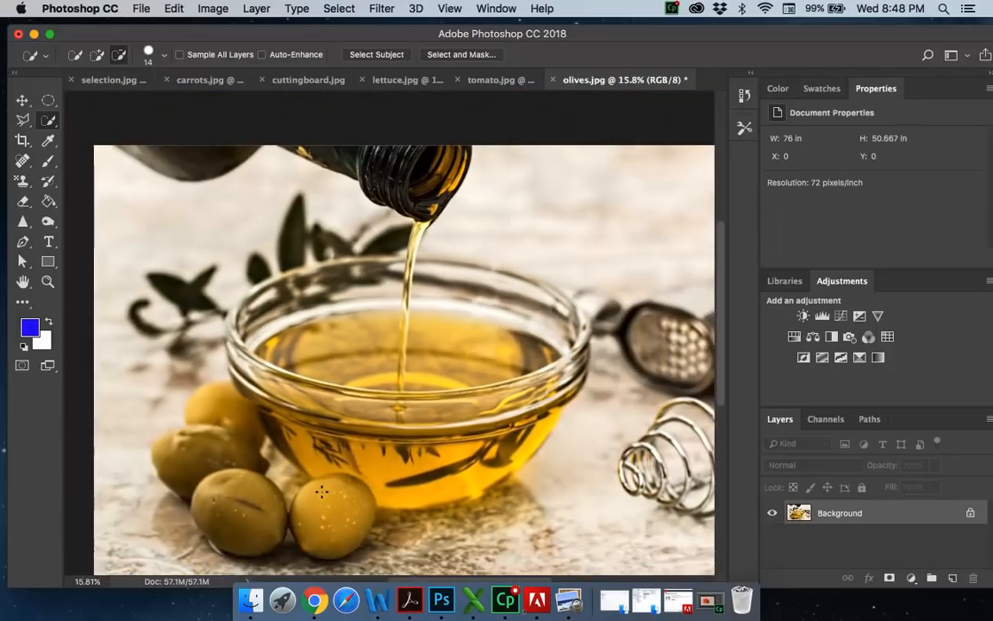
# Step: Subtract the dark shadow in the gap below the leftmost olive, beside the front olive, from the selection
pyautogui.scroll(1, 164, 478)
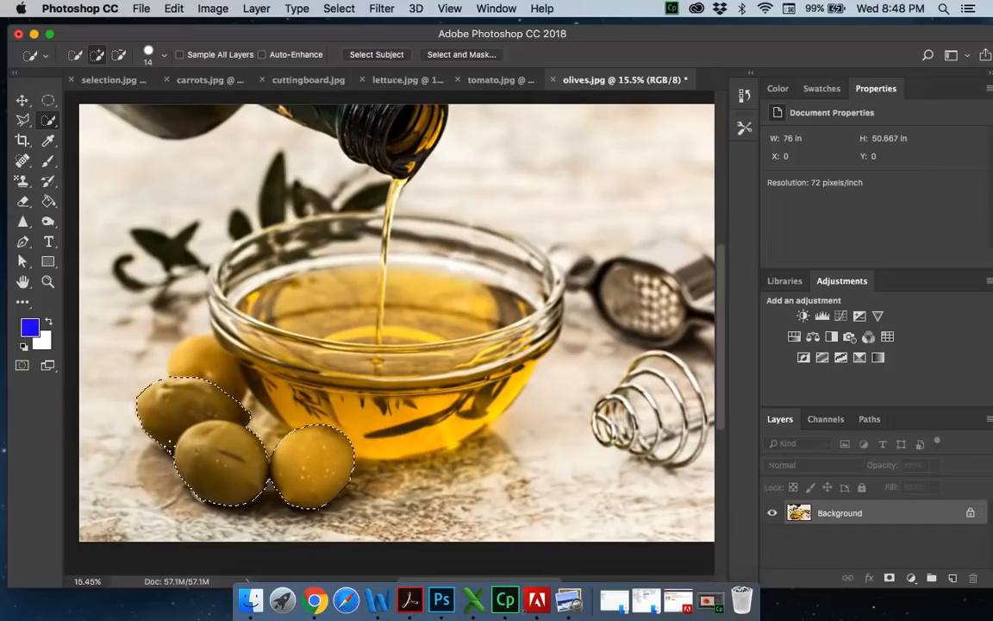
pyautogui.click(118, 55)
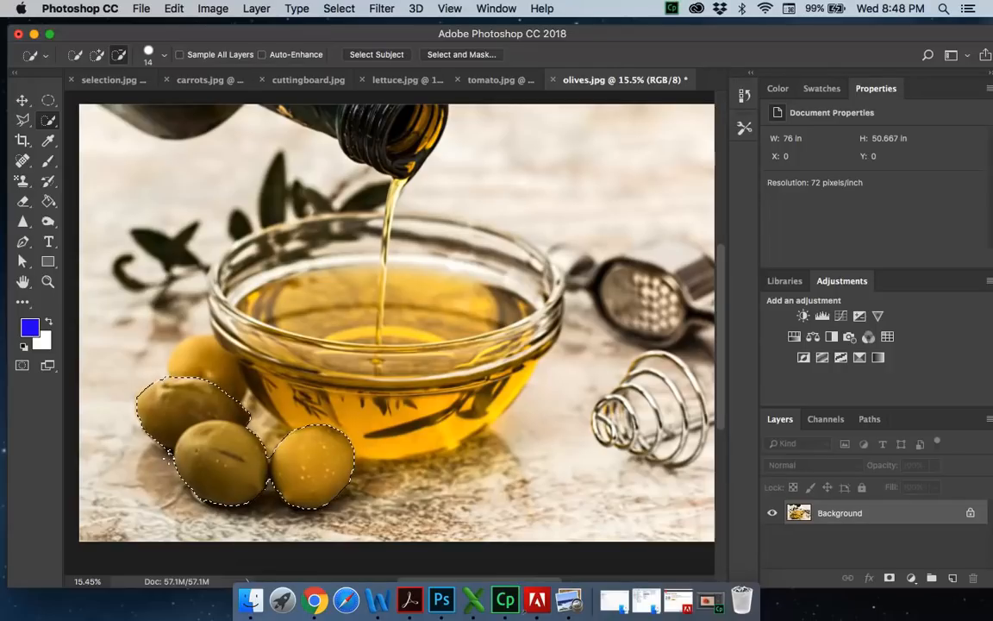
pyautogui.scroll(6, 305, 443)
pyautogui.scroll(-3, 172, 450)
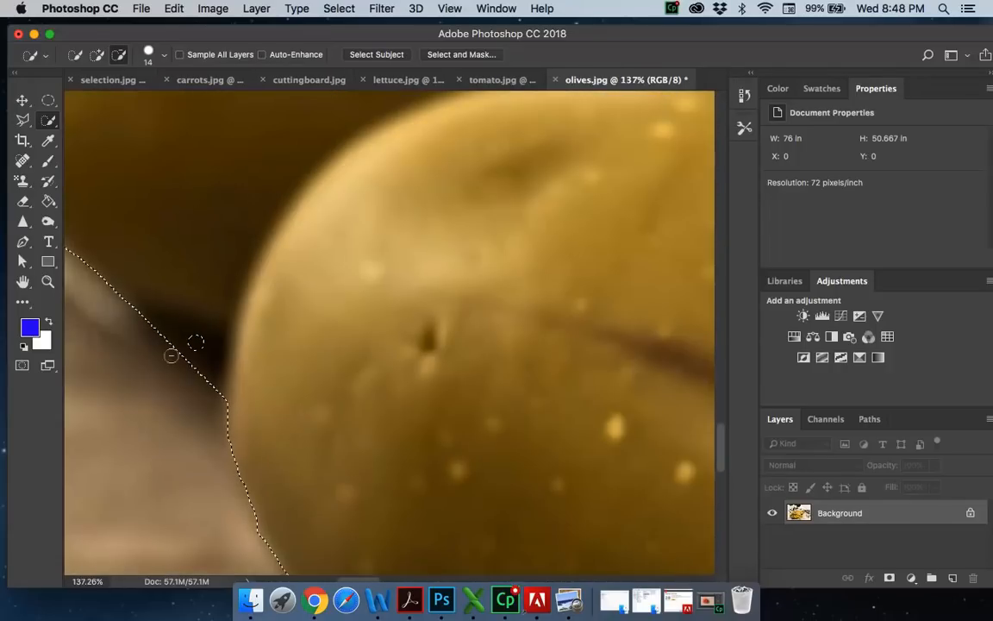
pyautogui.moveTo(156, 326); pyautogui.dragTo(184, 337)
pyautogui.moveTo(128, 306); pyautogui.dragTo(215, 384)
pyautogui.scroll(-10, 184, 434)
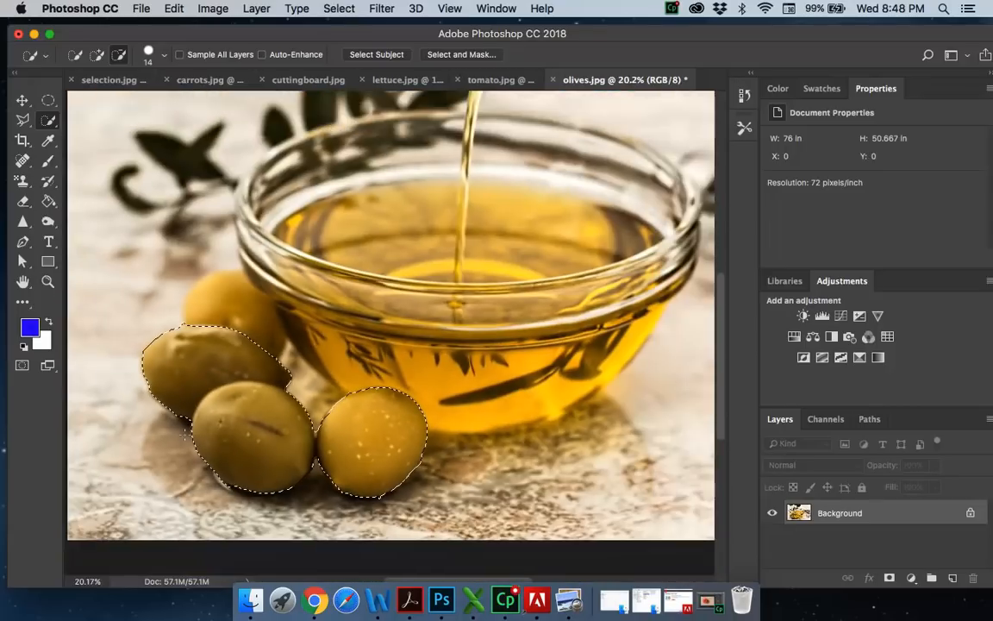
pyautogui.scroll(-4, 182, 435)
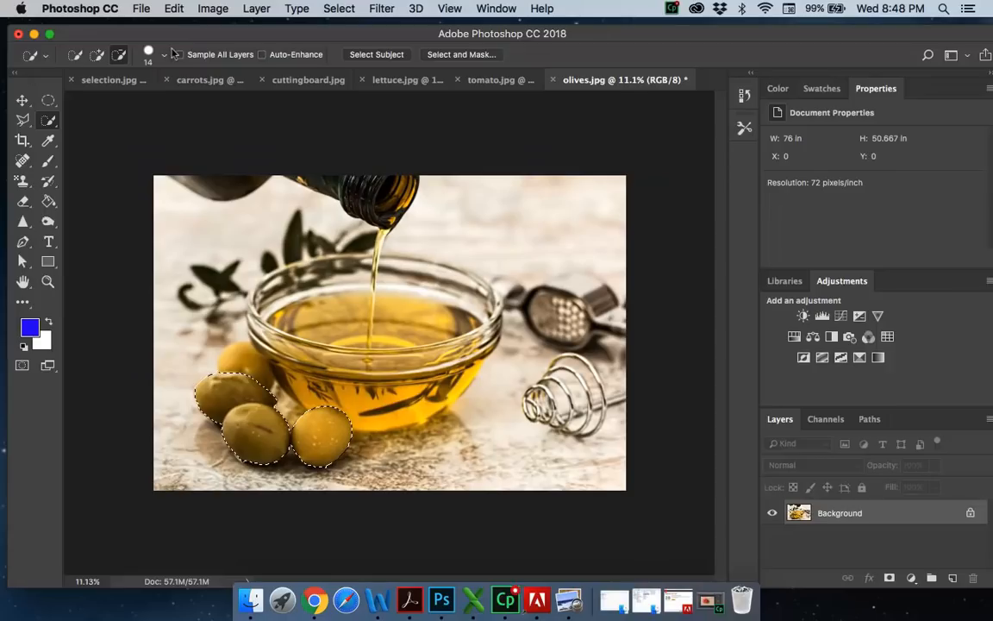
# Step: Copy the three selected olives and paste them into cuttingboard.jpg as a new layer
pyautogui.click(176, 10)
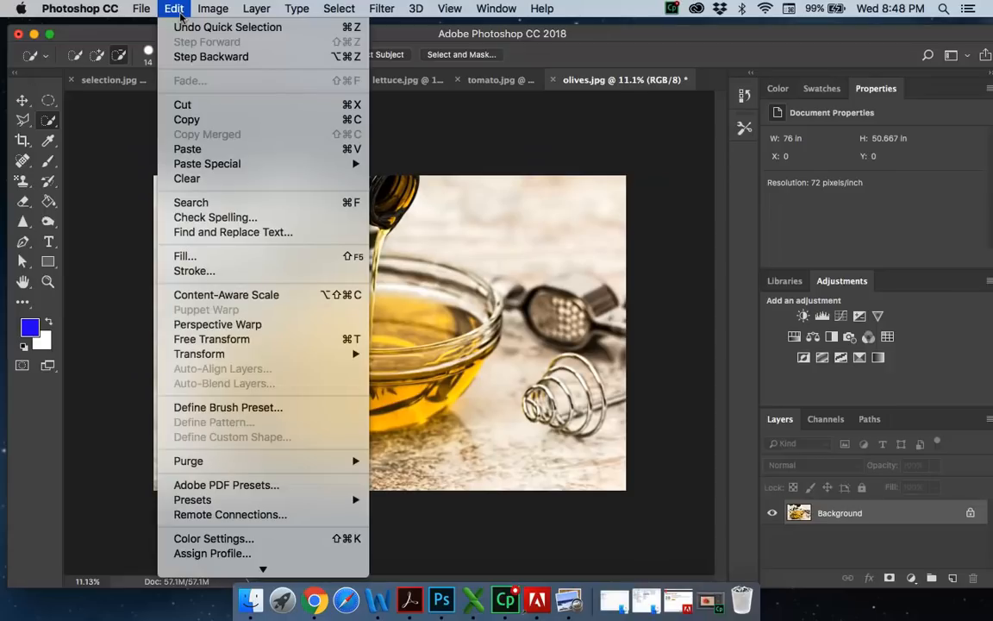
pyautogui.click(184, 125)
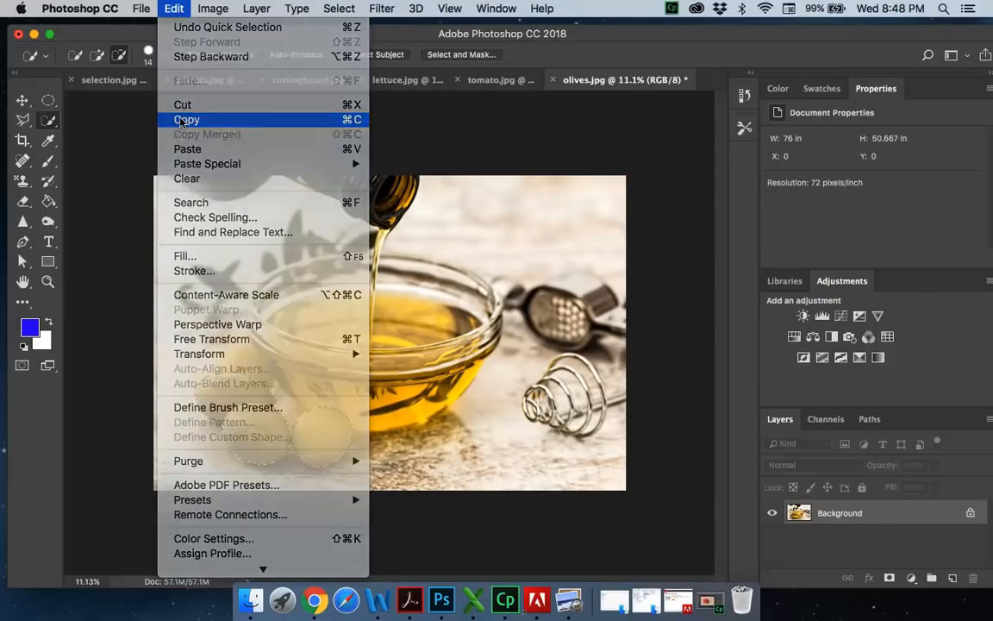
pyautogui.click(294, 82)
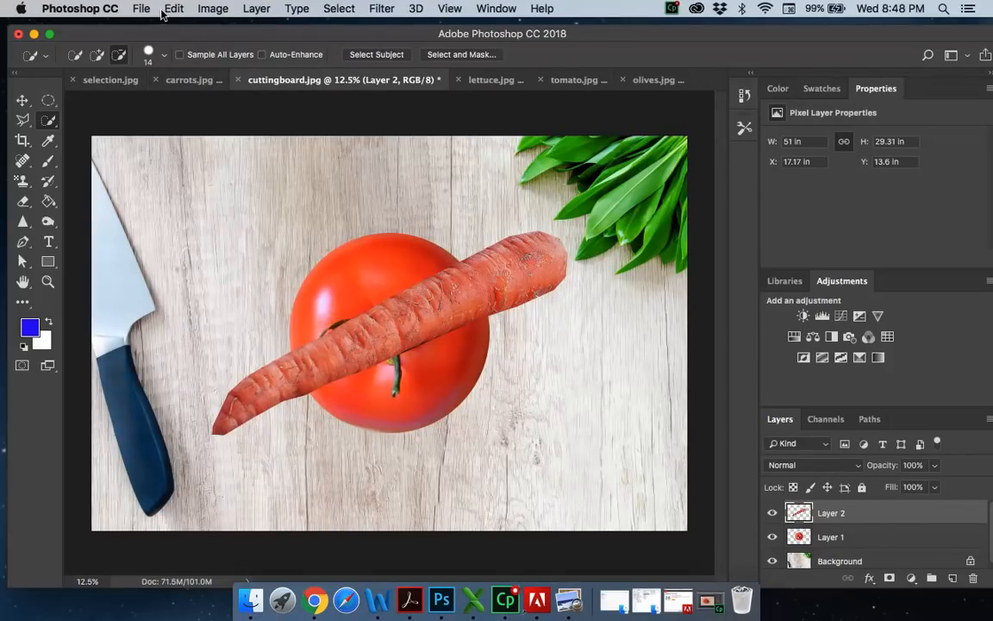
pyautogui.click(173, 8)
pyautogui.click(185, 148)
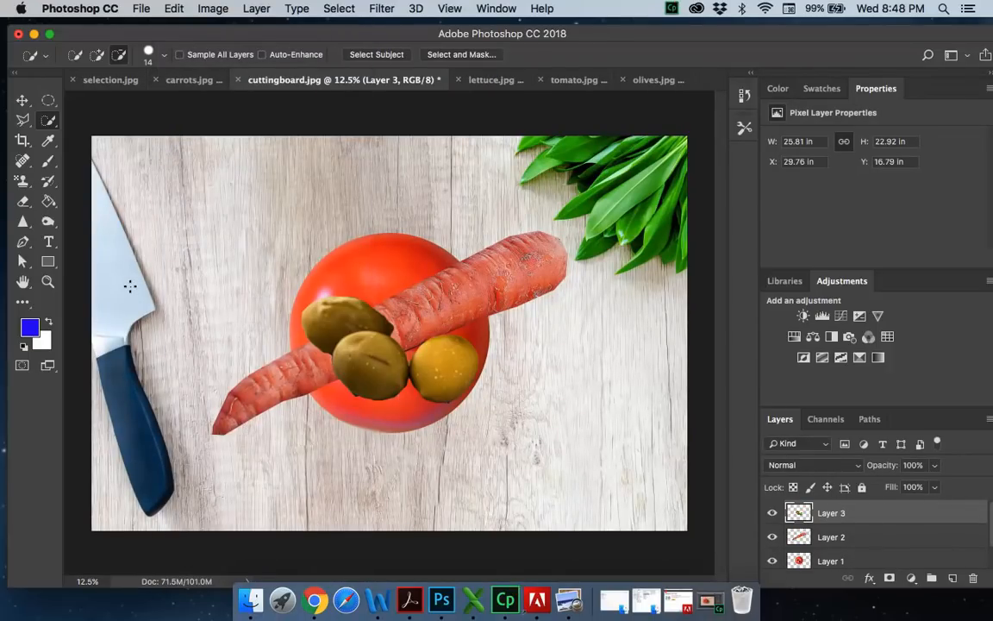
# Step: Move the olives to the cutting board's lower-right area and shift the carrot down, clear of the tomato's stem
pyautogui.click(22, 100)
pyautogui.moveTo(389, 356); pyautogui.dragTo(549, 473)
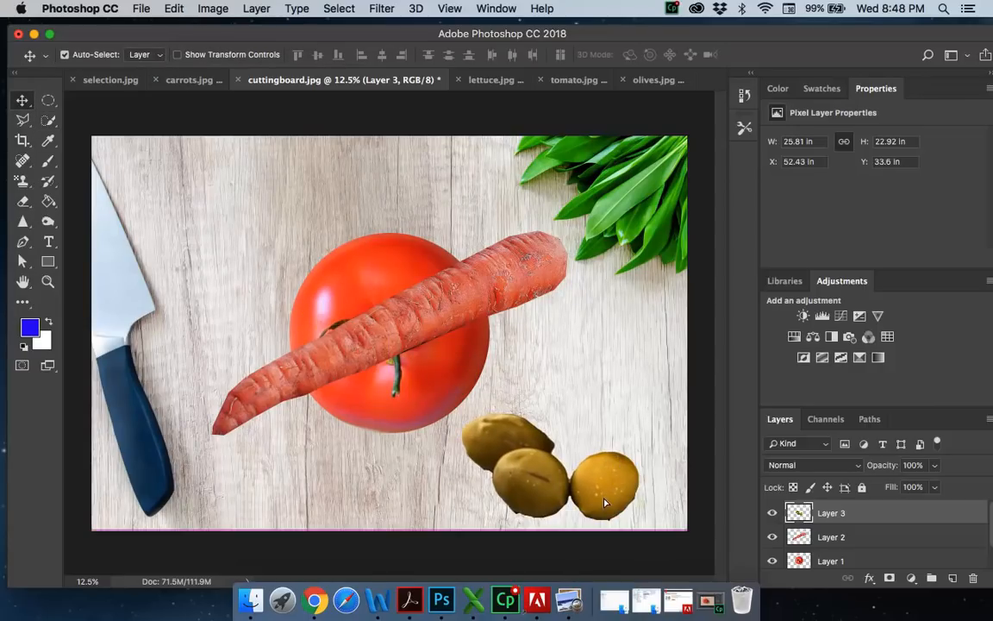
pyautogui.moveTo(354, 328); pyautogui.dragTo(362, 399)
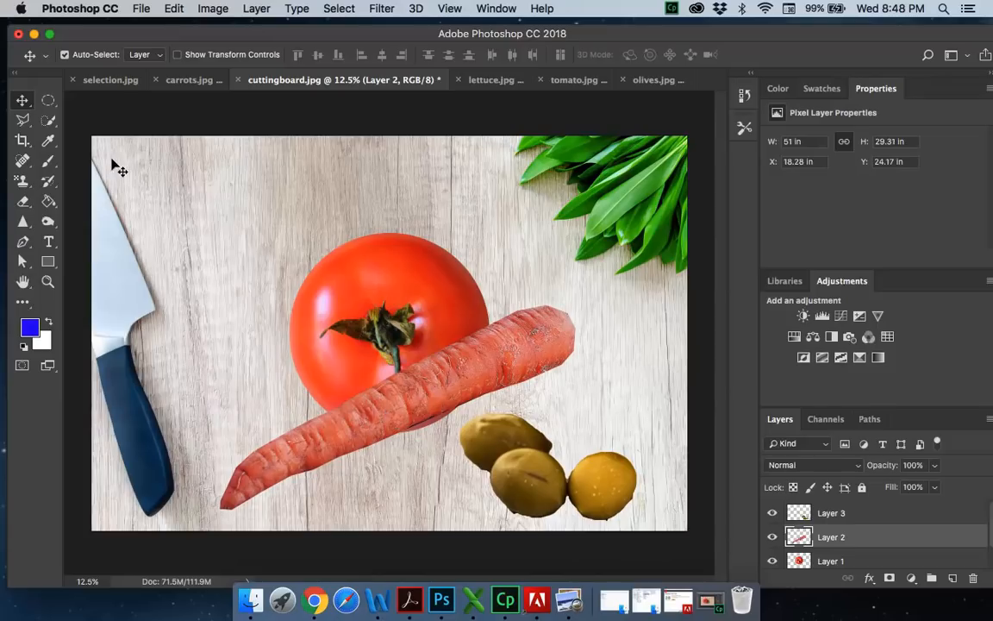
# Step: Select the white background of lettuce.jpg with the Magic Wand and invert the selection so it holds the lettuce
pyautogui.click(482, 79)
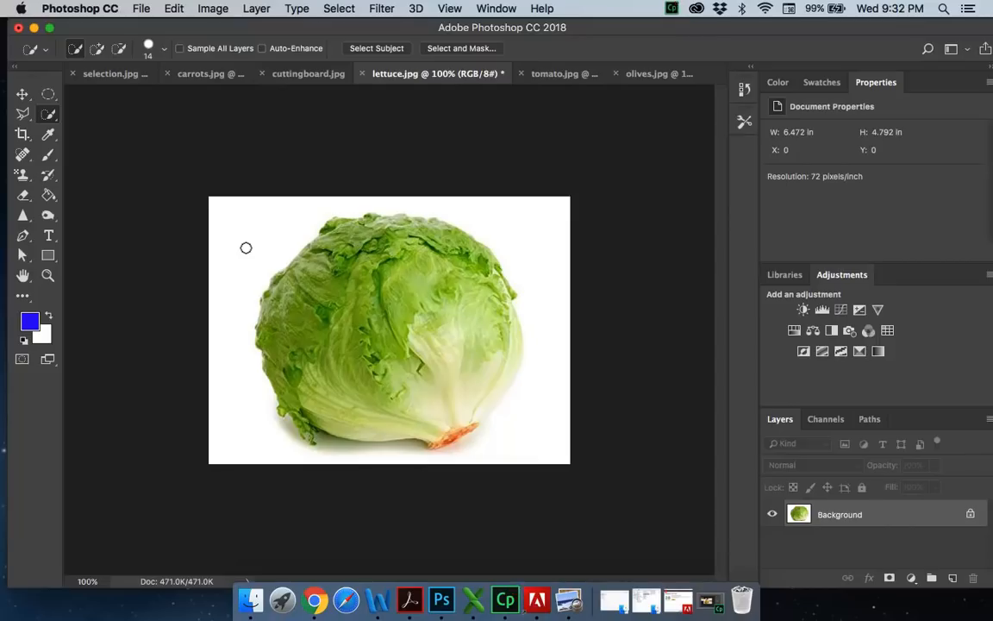
pyautogui.rightClick(49, 114)
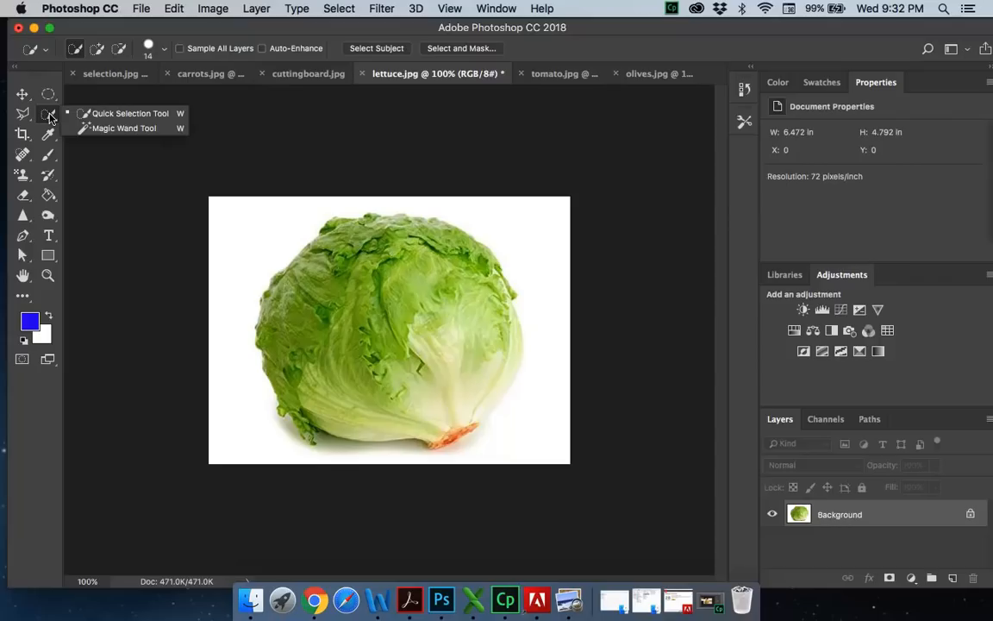
pyautogui.click(138, 130)
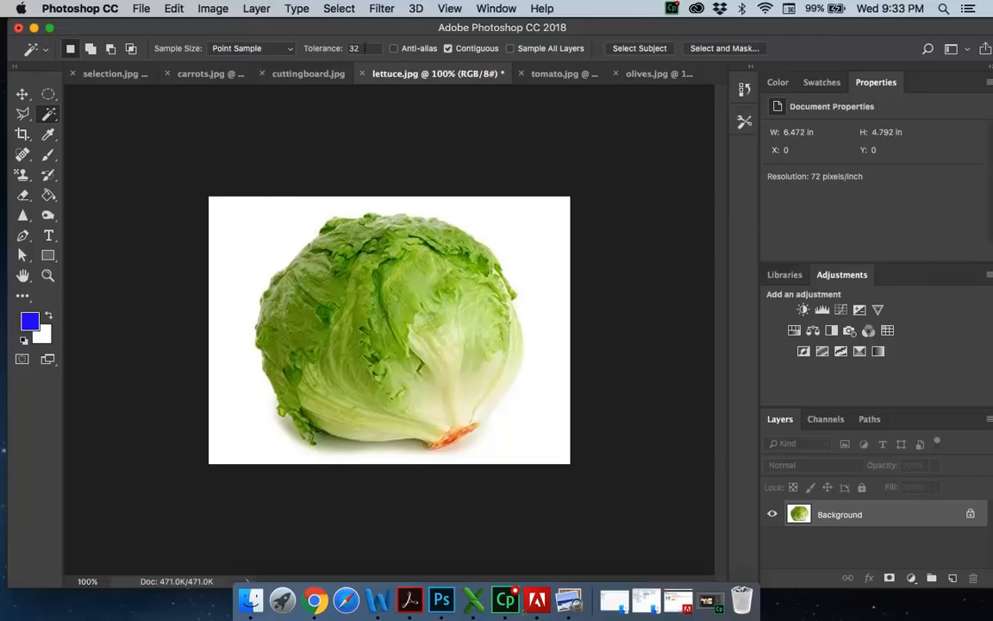
pyautogui.click(243, 249)
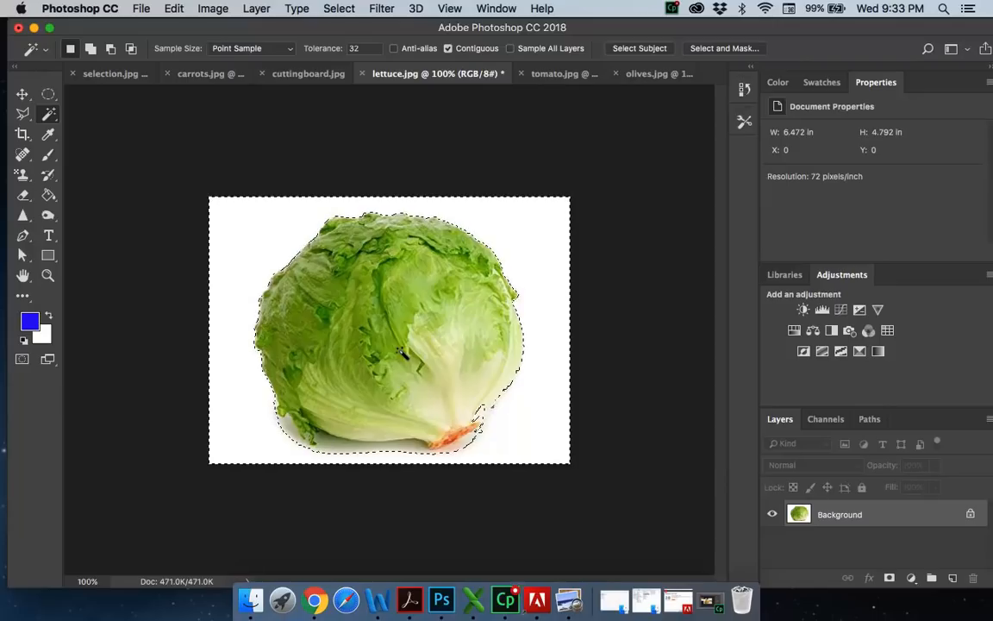
pyautogui.click(346, 13)
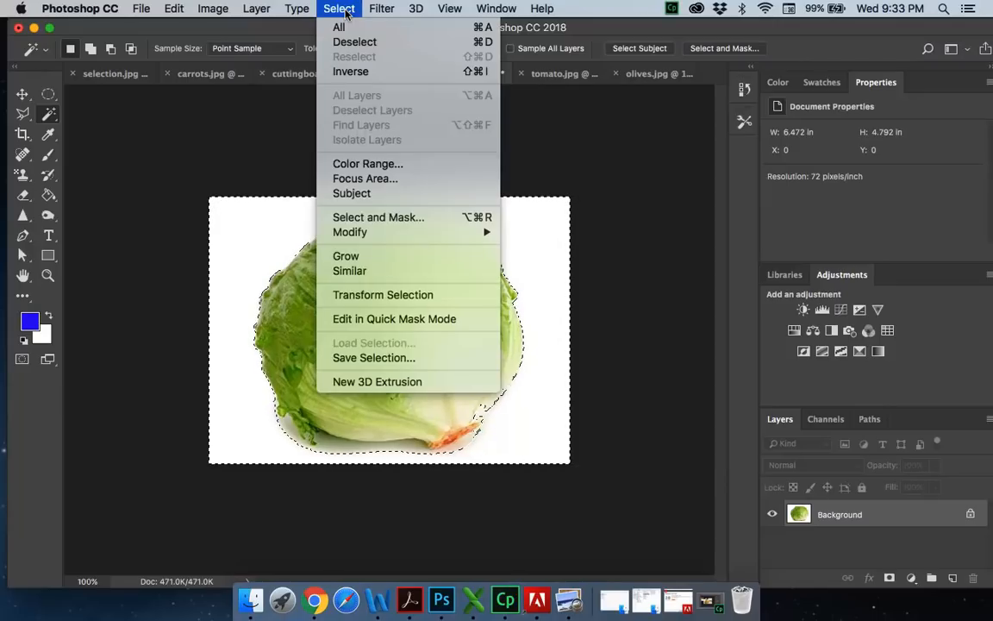
pyautogui.click(380, 72)
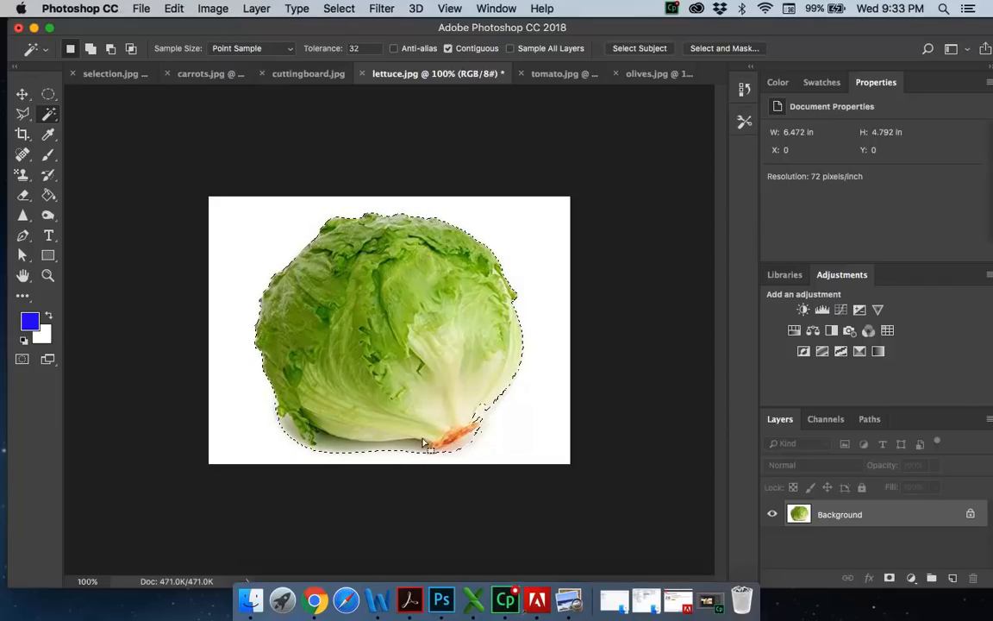
# Step: Open the lettuce selection in Select and Mask and review the available view modes, keeping Overlay
pyautogui.click(339, 9)
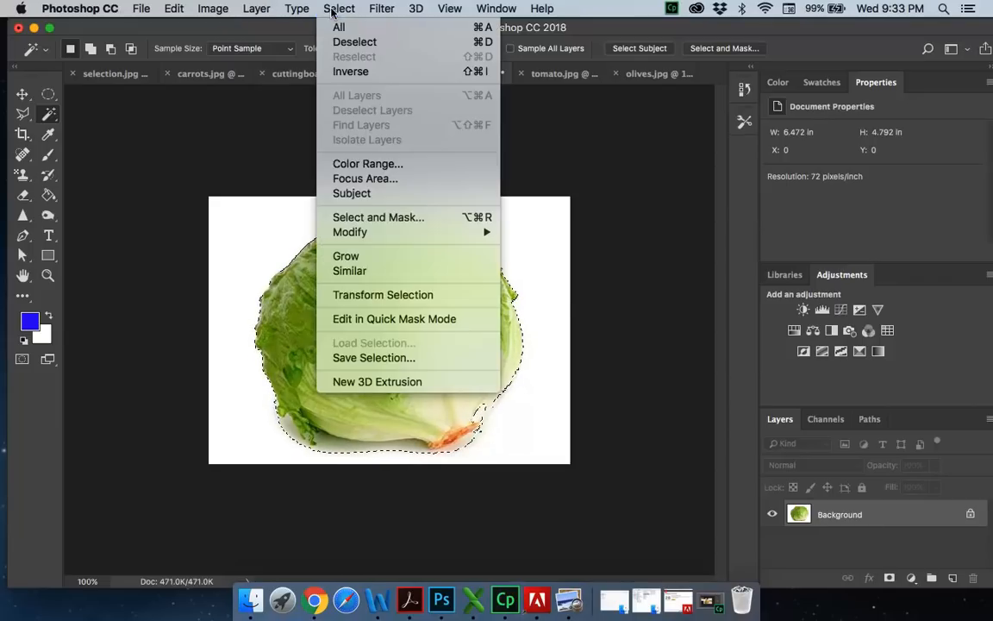
pyautogui.moveTo(377, 231)
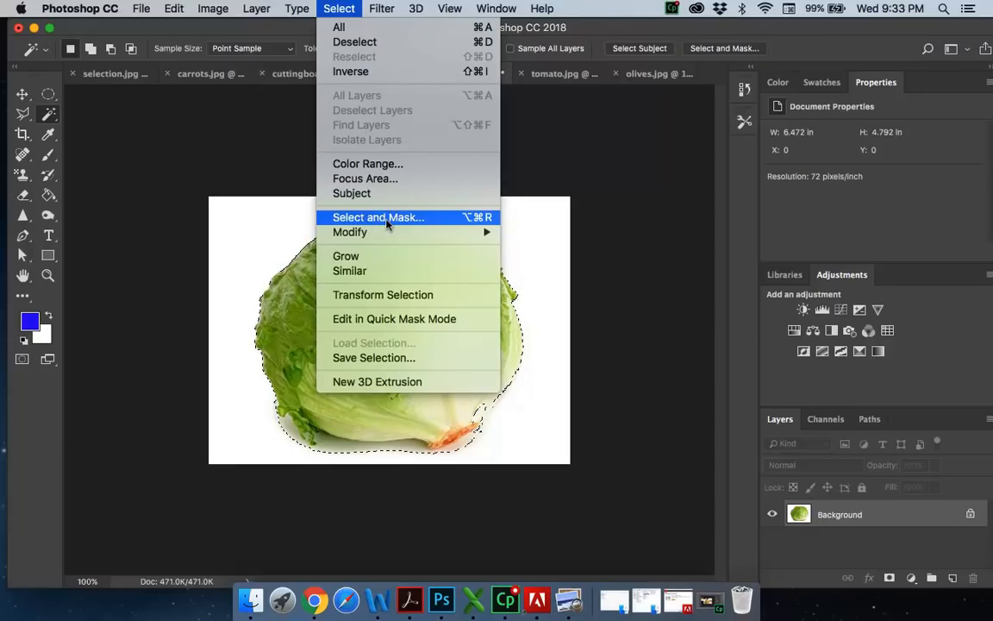
pyautogui.click(387, 218)
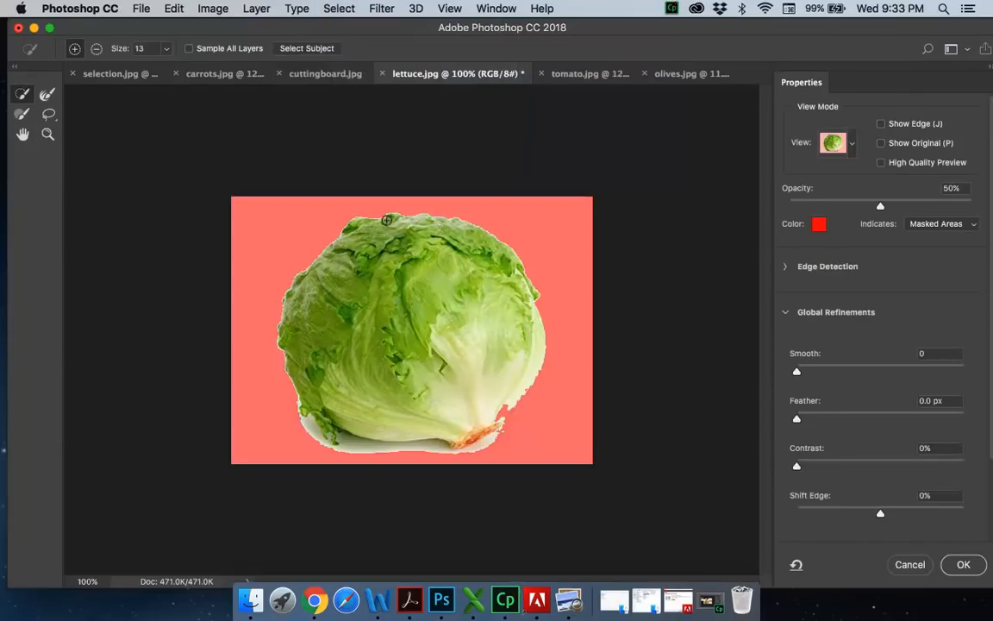
pyautogui.click(852, 142)
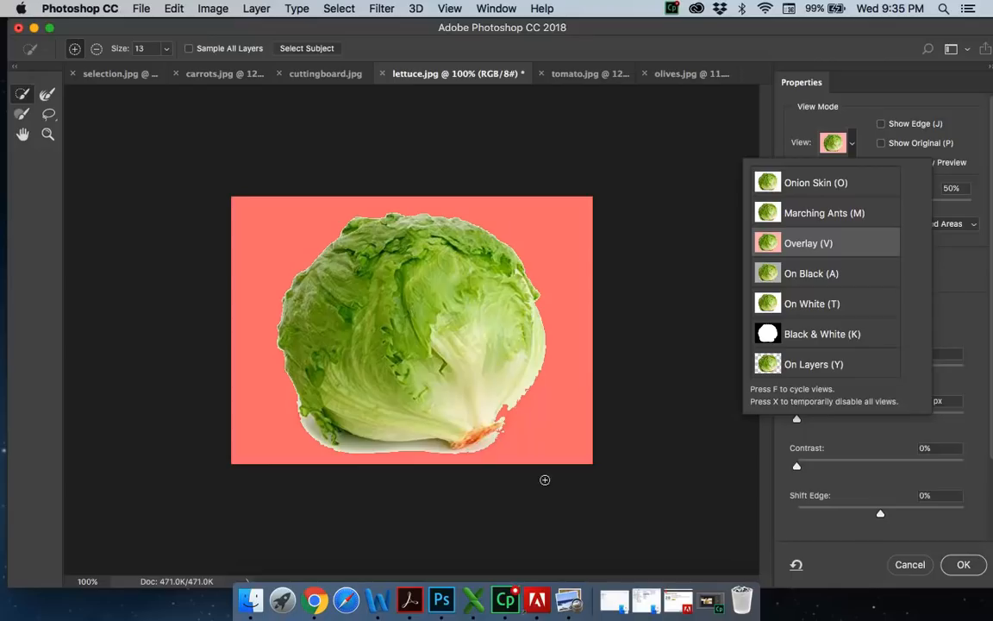
pyautogui.click(594, 488)
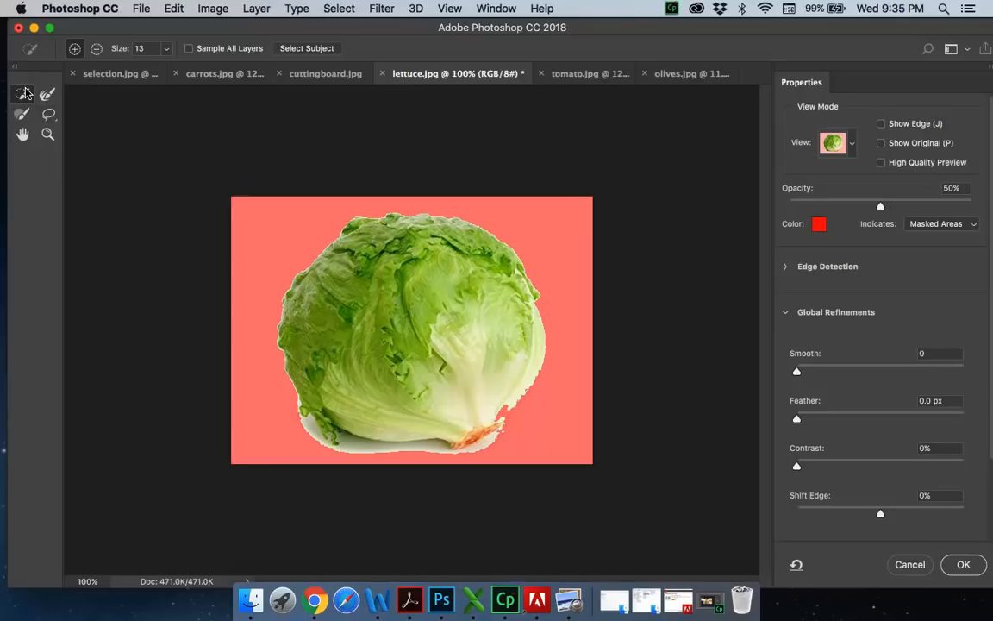
# Step: Set the selection Brush to 11 px and paint the lettuce's missing lower-right edge back into the selection
pyautogui.click(23, 116)
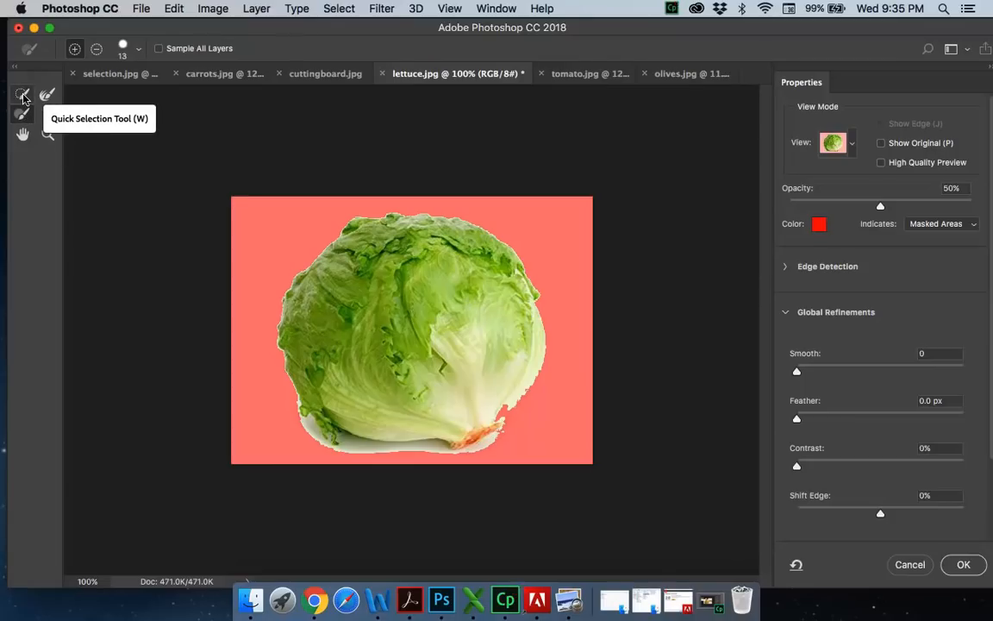
pyautogui.click(25, 96)
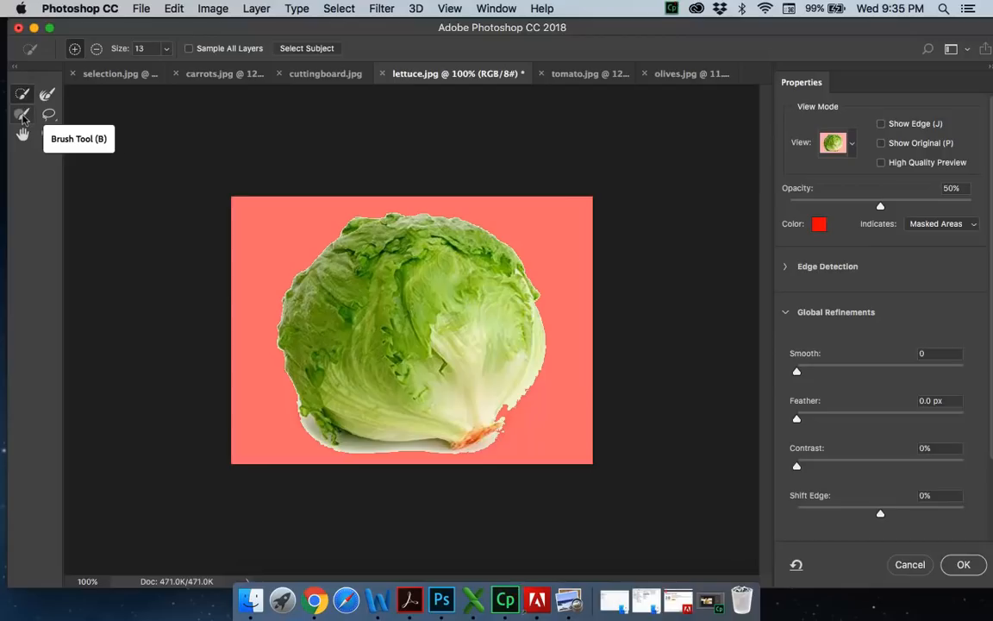
pyautogui.click(23, 117)
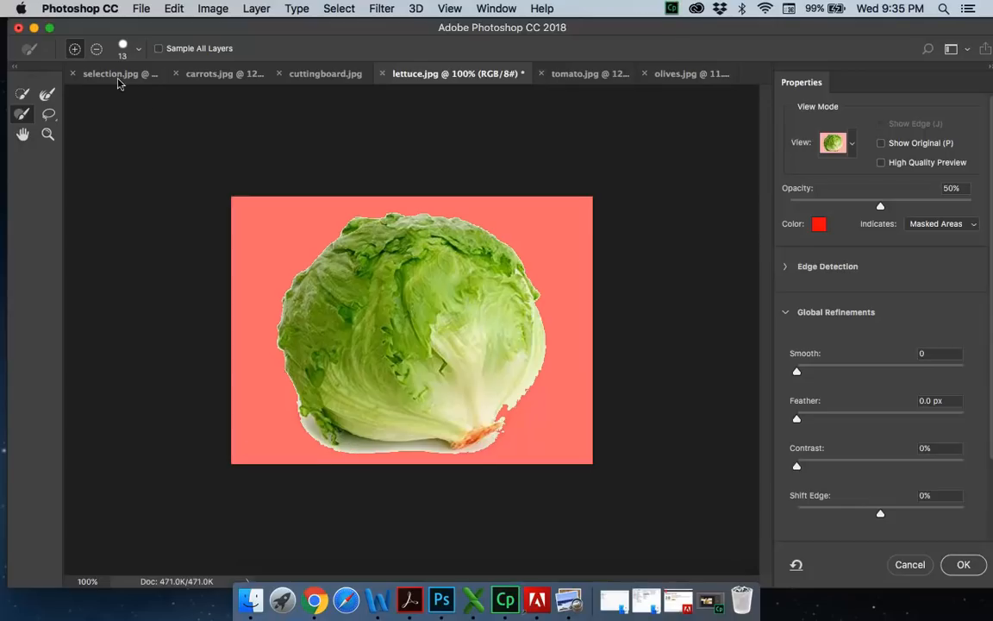
pyautogui.click(138, 49)
pyautogui.moveTo(56, 93)
pyautogui.mouseDown()
pyautogui.moveTo(77, 93)
pyautogui.moveTo(56, 95)
pyautogui.mouseUp()
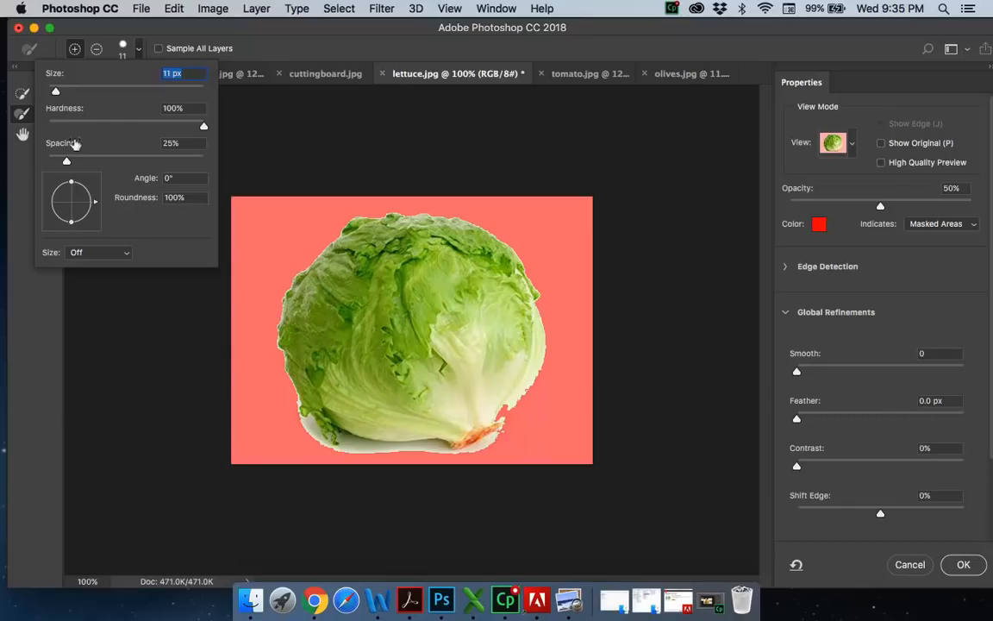
pyautogui.click(284, 54)
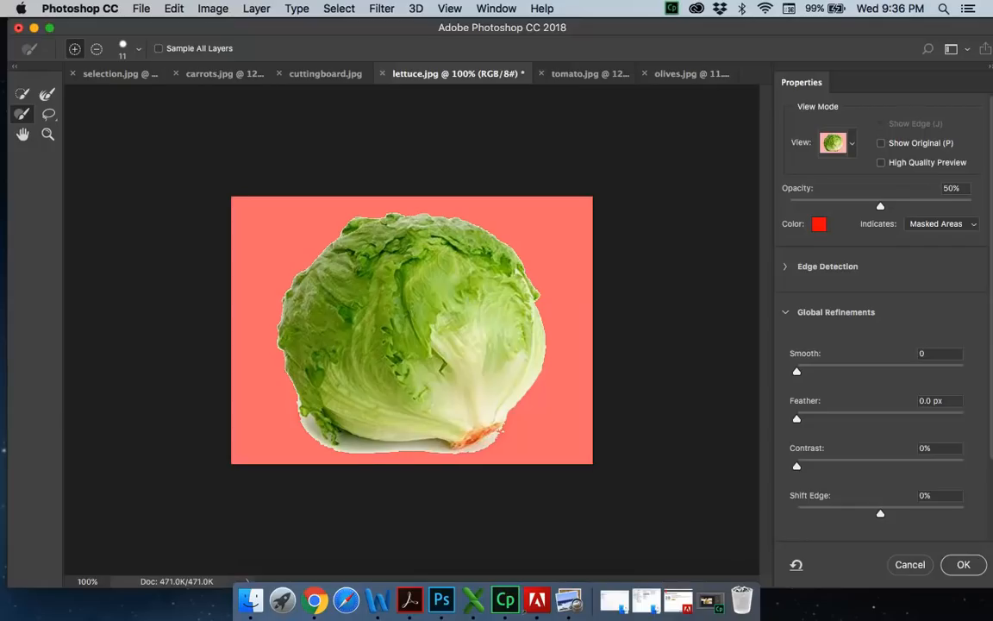
# Step: Brush the gray shadow under the lettuce and around its stem out of the selection
pyautogui.click(98, 52)
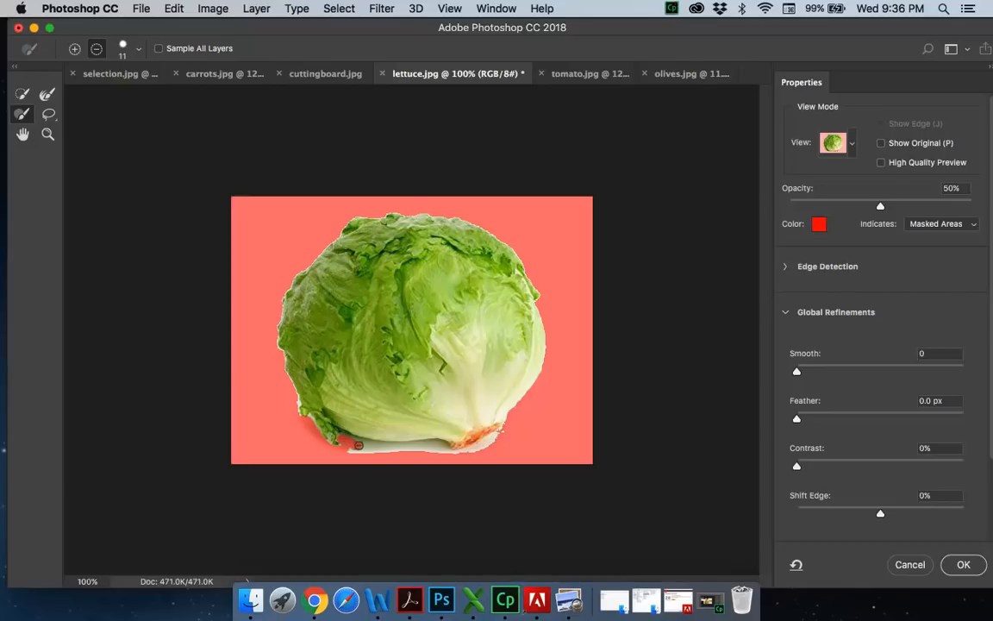
pyautogui.moveTo(366, 443)
pyautogui.mouseDown()
pyautogui.moveTo(389, 448)
pyautogui.moveTo(348, 453)
pyautogui.moveTo(437, 450)
pyautogui.moveTo(398, 447)
pyautogui.moveTo(407, 450)
pyautogui.mouseUp()
pyautogui.scroll(4, 481, 467)
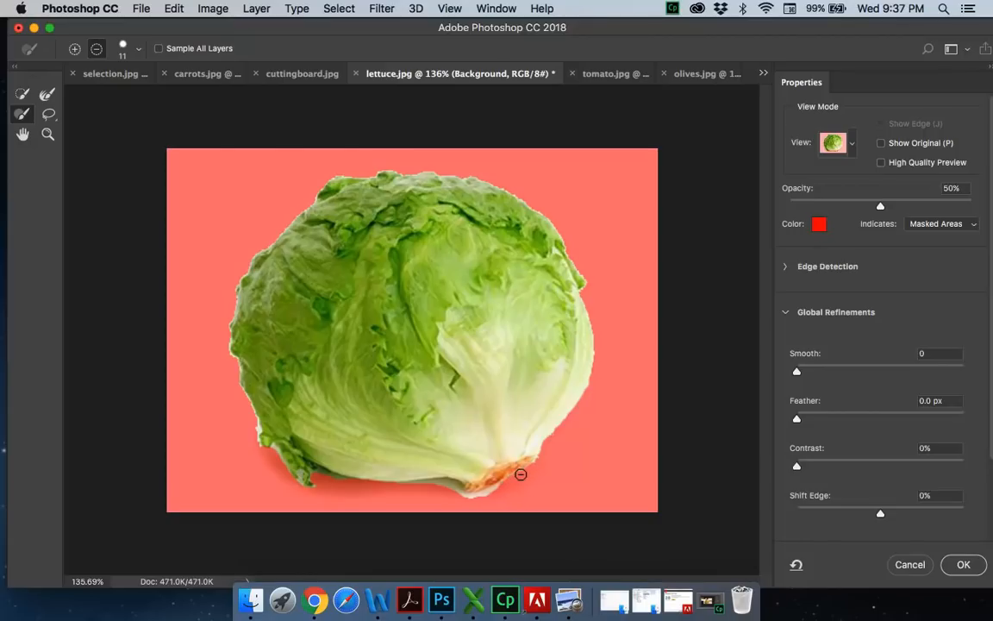
pyautogui.moveTo(517, 477)
pyautogui.mouseDown()
pyautogui.moveTo(489, 494)
pyautogui.moveTo(421, 479)
pyautogui.moveTo(397, 485)
pyautogui.moveTo(435, 485)
pyautogui.mouseUp()
# Step: Paint the lettuce's missing bottom edge back into the selection and subtract the white fringe at its lower left
pyautogui.click(78, 49)
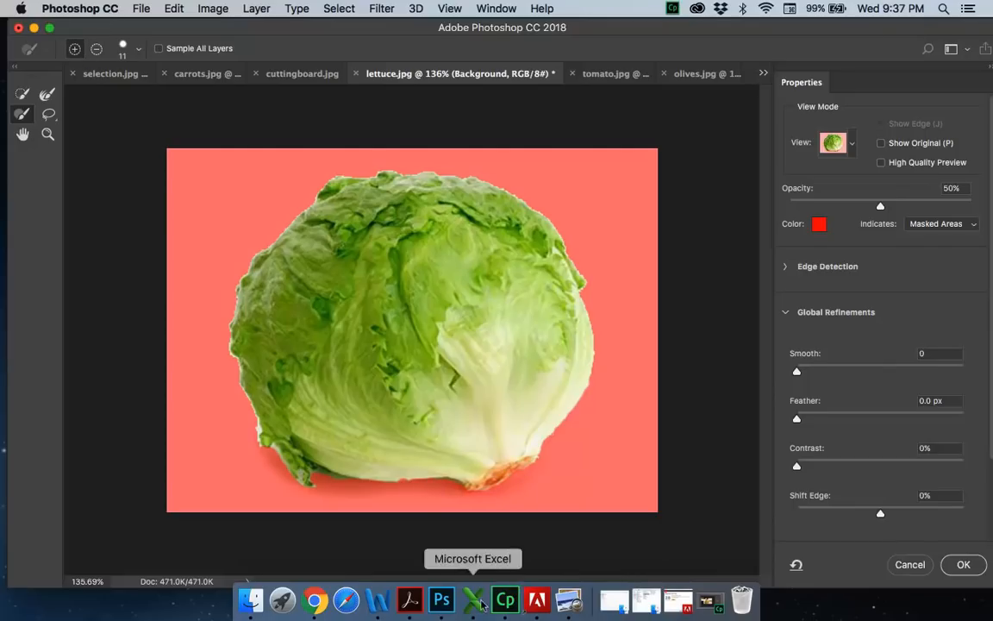
pyautogui.moveTo(402, 477); pyautogui.dragTo(442, 472)
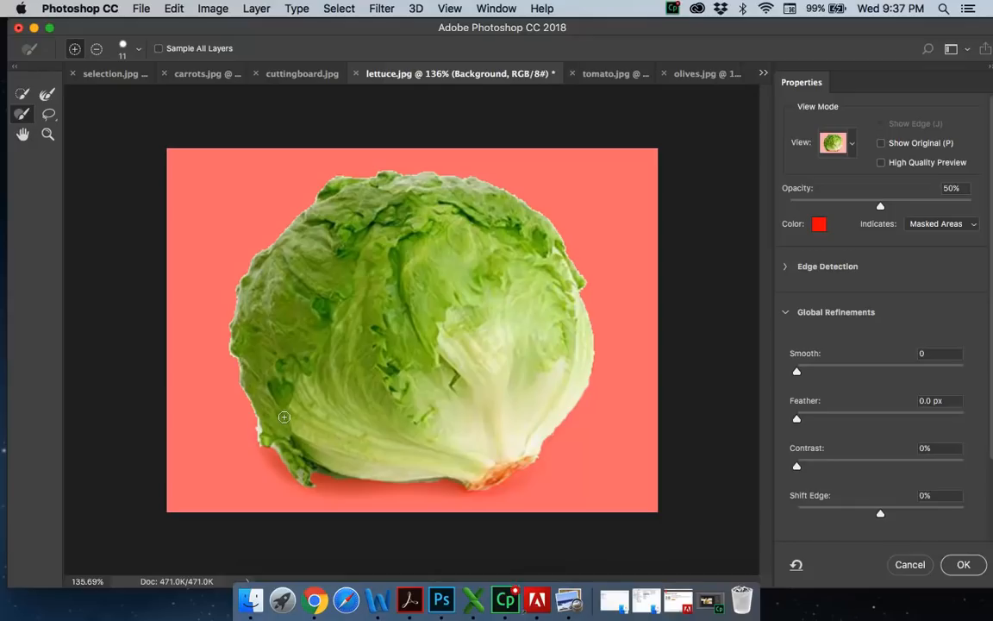
pyautogui.click(96, 50)
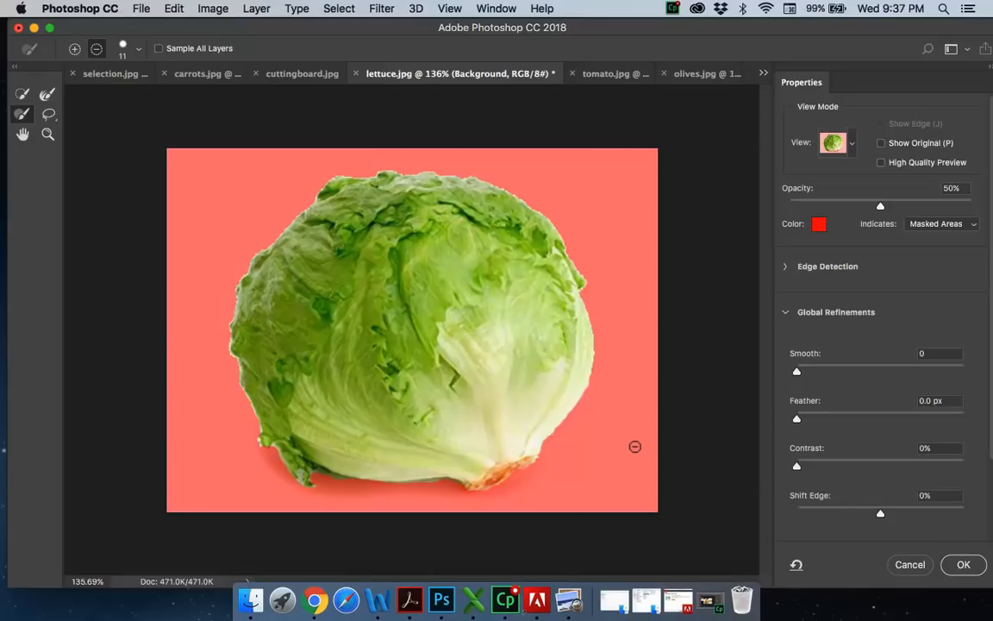
# Step: Check the refined lettuce outline in the Marching Ants view and return to the Overlay view
pyautogui.click(853, 145)
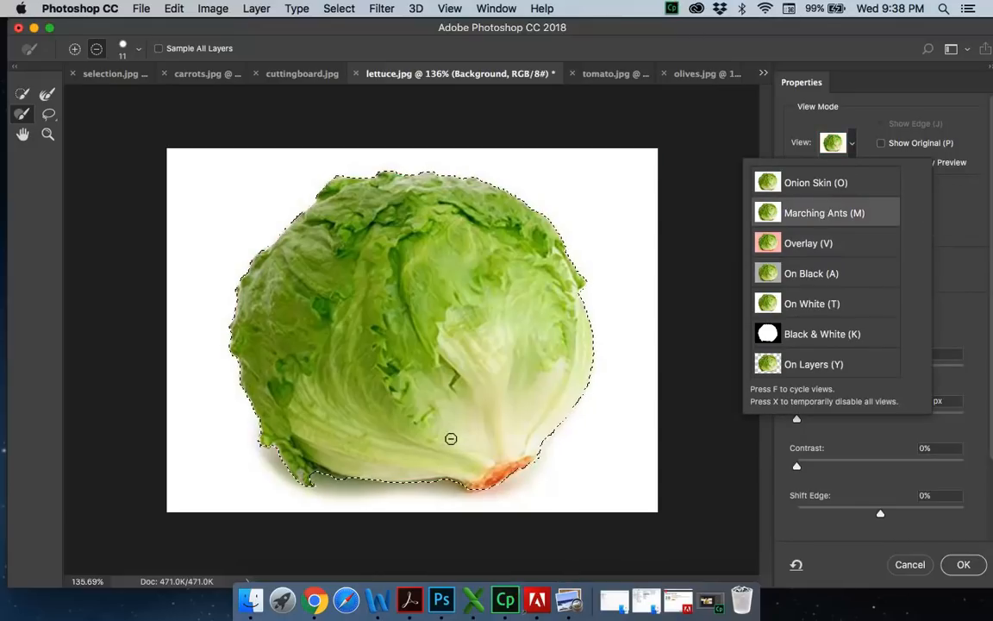
pyautogui.click(787, 245)
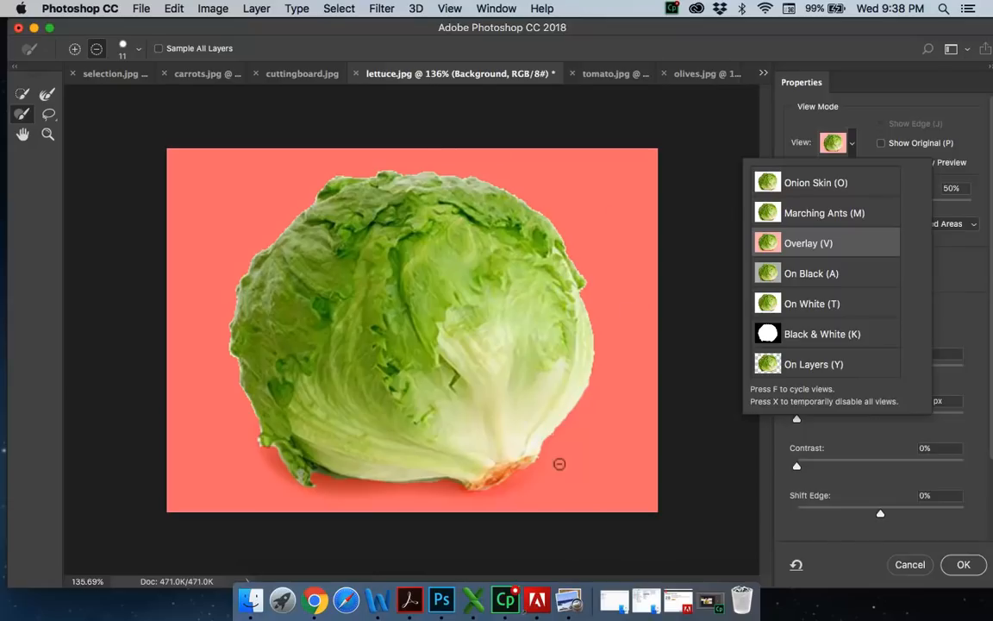
pyautogui.press('Escape')
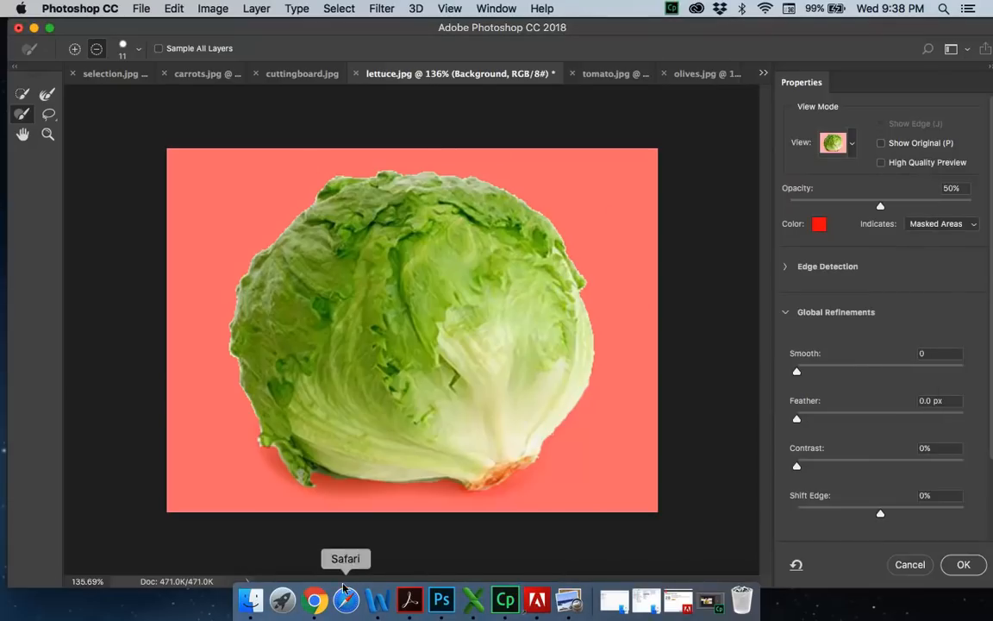
# Step: Accept the refined lettuce selection, copy the lettuce and paste it into cuttingboard.jpg
pyautogui.click(964, 565)
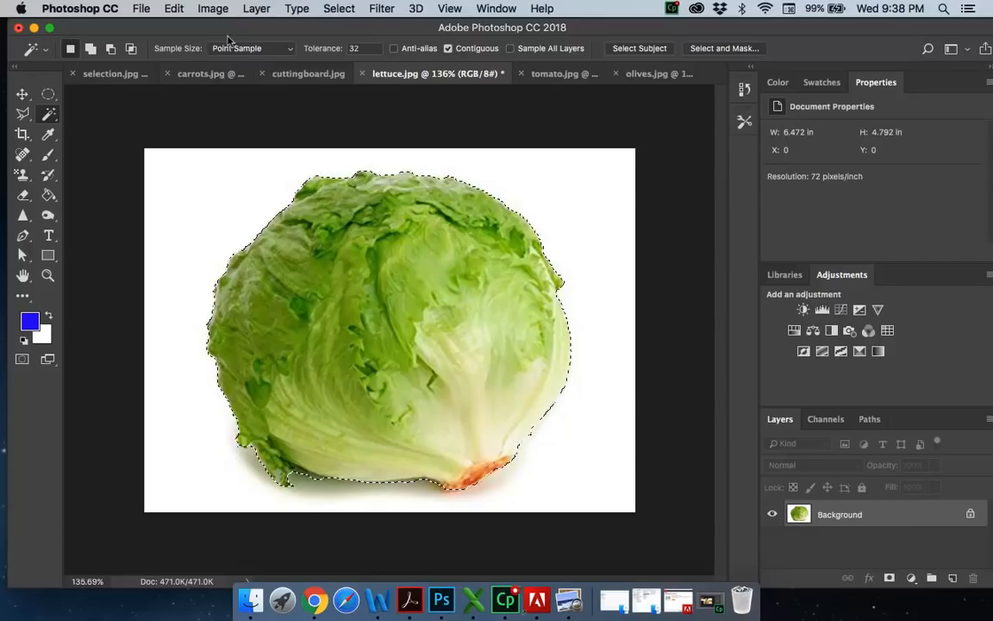
pyautogui.click(174, 8)
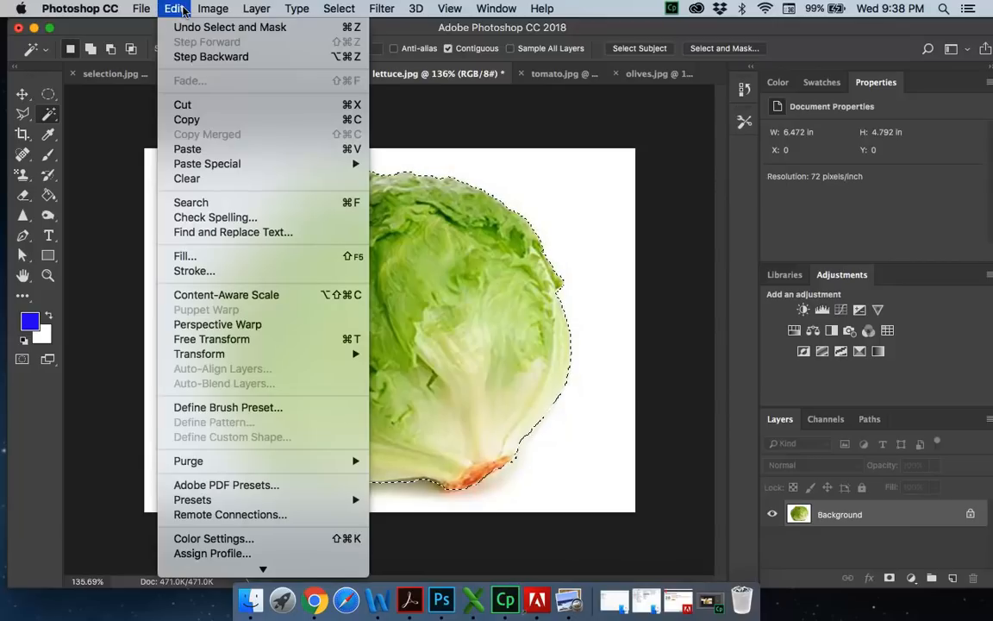
pyautogui.click(185, 120)
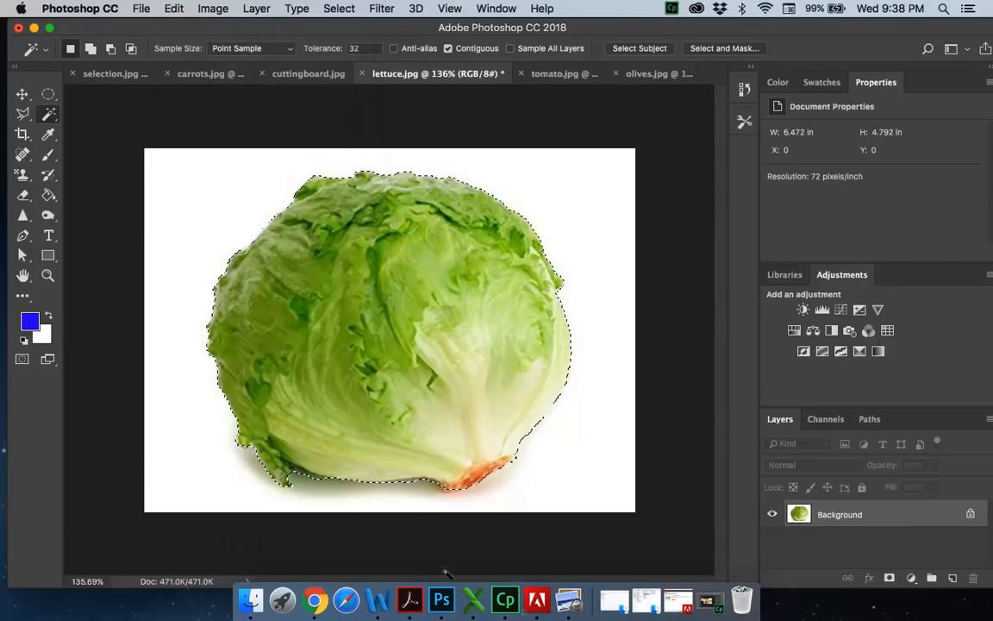
pyautogui.click(293, 74)
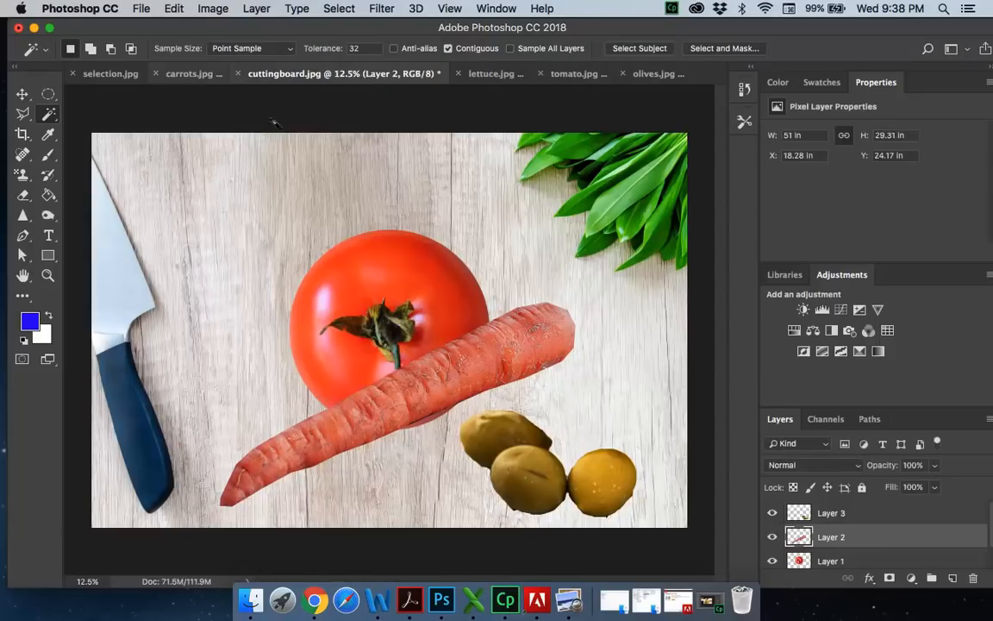
pyautogui.click(173, 8)
pyautogui.click(191, 148)
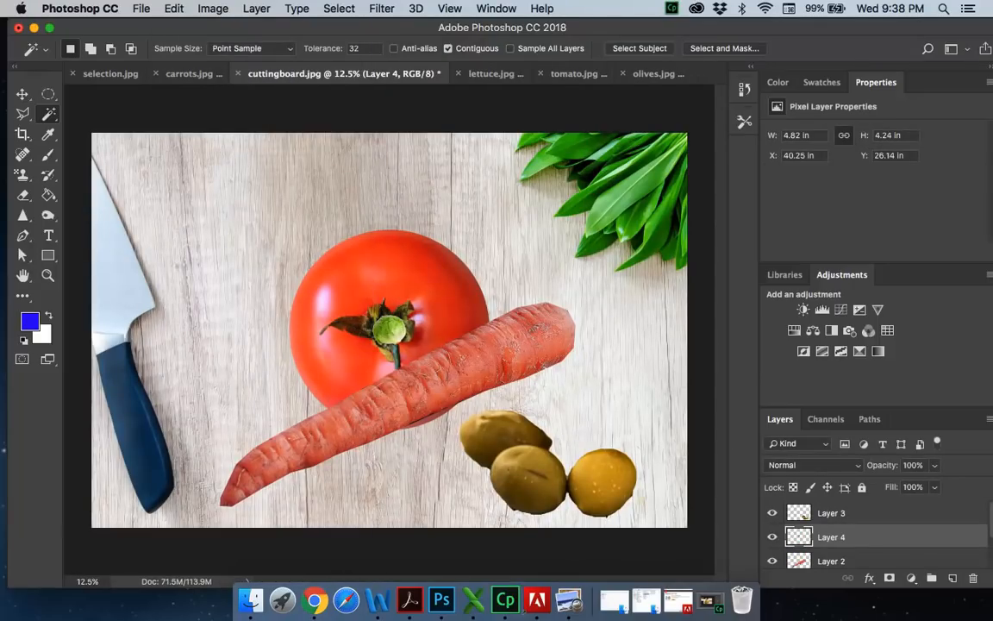
# Step: Move the pasted lettuce onto the wood beside the knife blade and enlarge the layer list to show more layers
pyautogui.click(24, 95)
pyautogui.moveTo(390, 329); pyautogui.dragTo(184, 215)
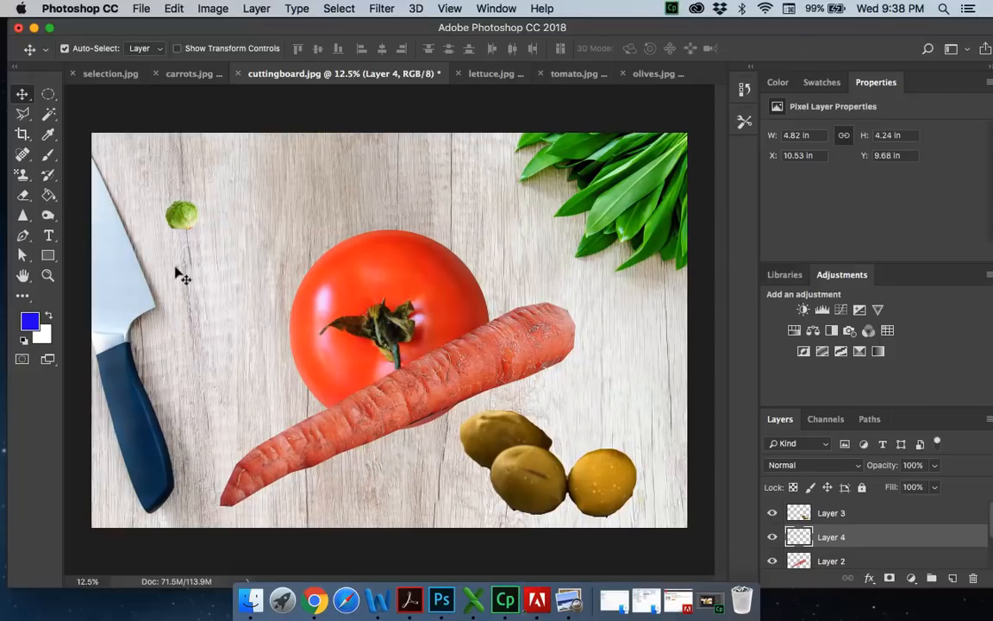
pyautogui.scroll(-1, 871, 508)
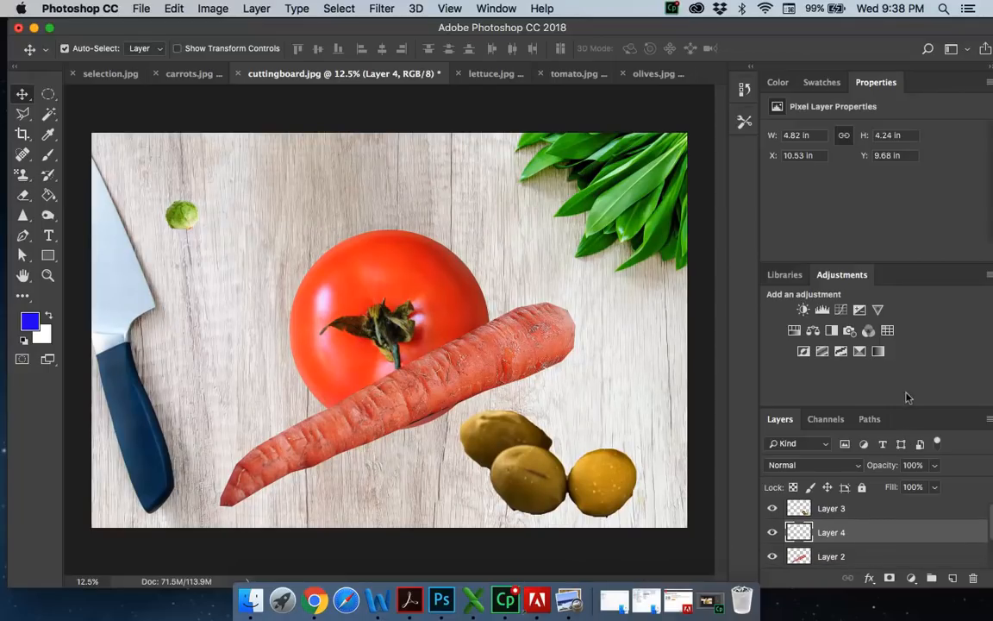
pyautogui.moveTo(912, 407); pyautogui.dragTo(909, 367)
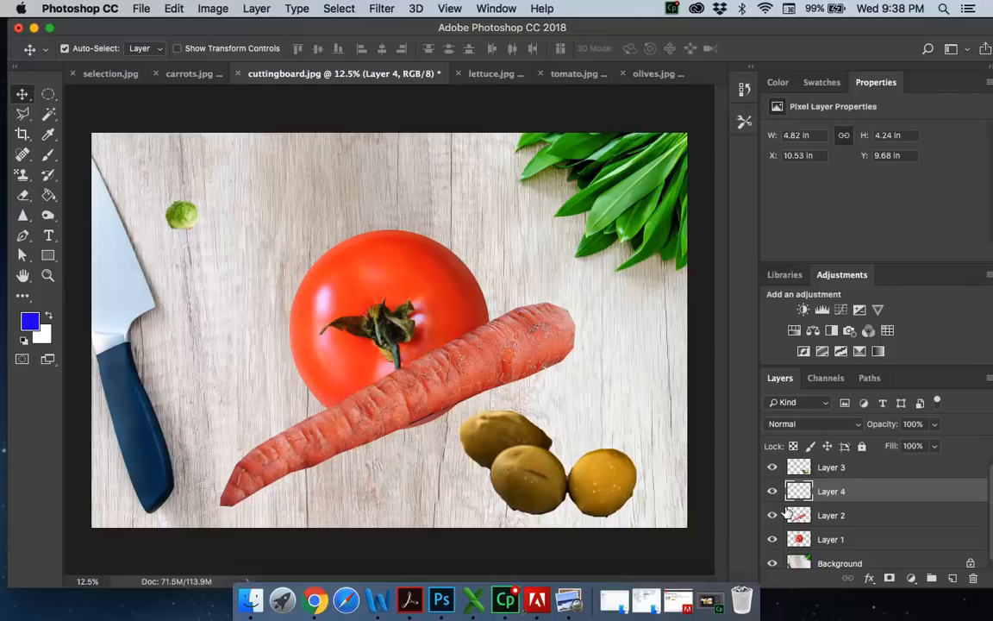
# Step: Scale the lettuce up to about 32.14 by 30.38 in and move it up over the edge of the knife blade
pyautogui.moveTo(186, 217); pyautogui.dragTo(184, 218)
pyautogui.press('super+t')
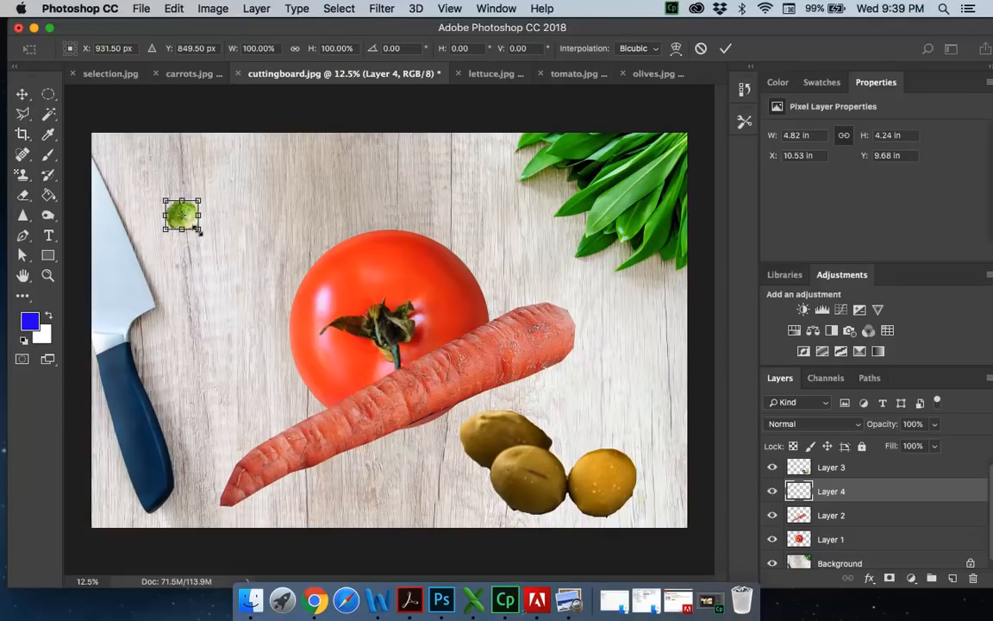
pyautogui.moveTo(199, 229); pyautogui.dragTo(389, 413)
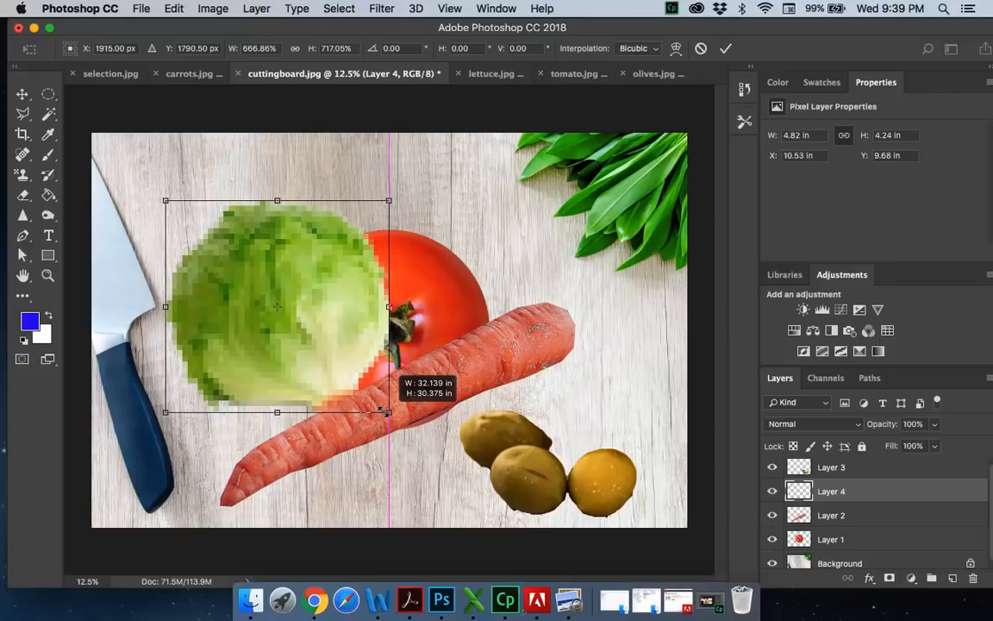
pyautogui.moveTo(389, 412); pyautogui.dragTo(389, 412)
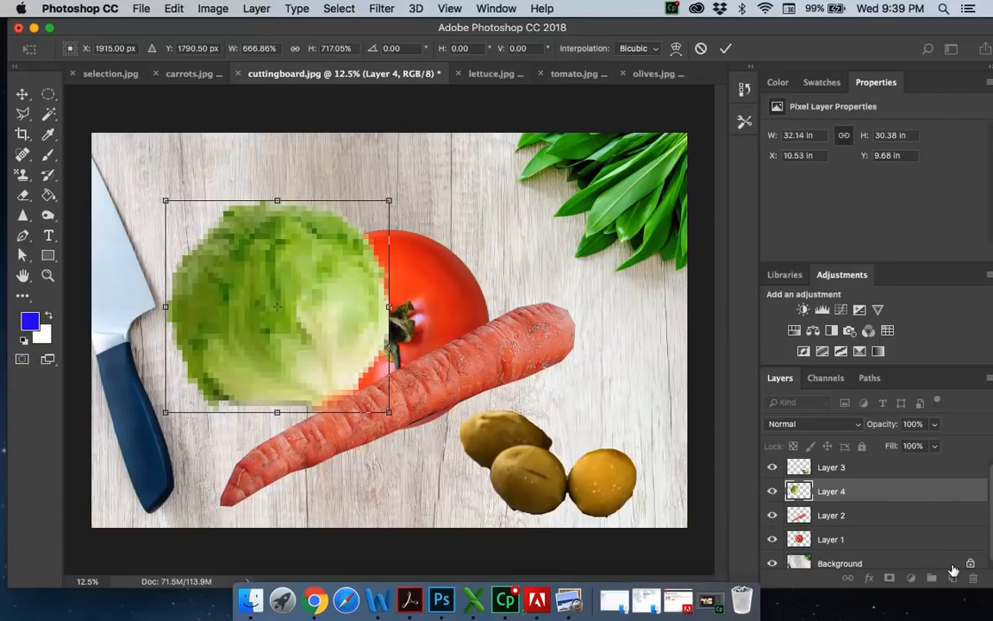
pyautogui.press('Return')
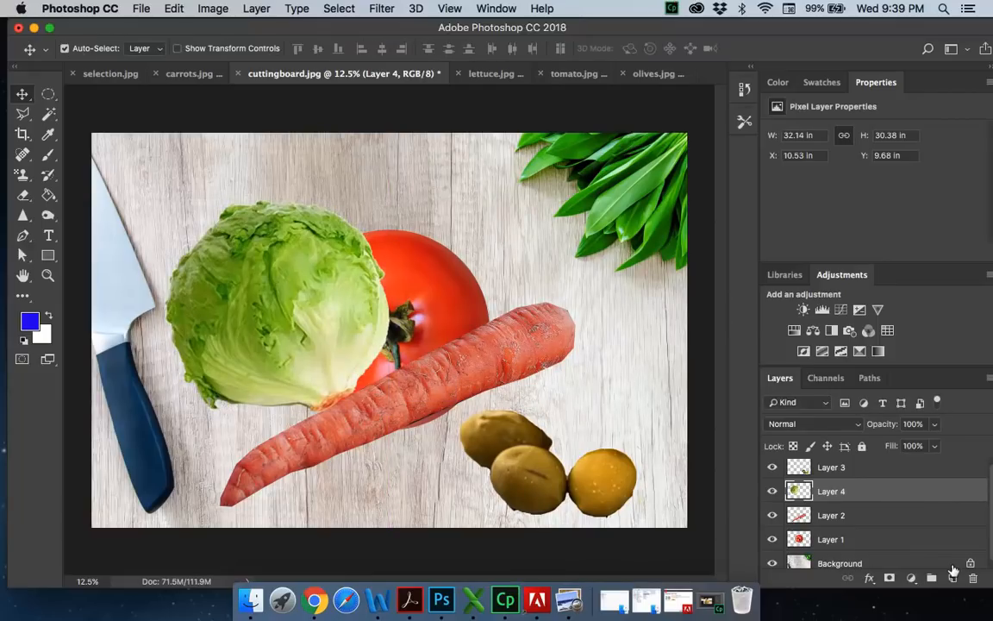
pyautogui.moveTo(308, 387); pyautogui.dragTo(247, 321)
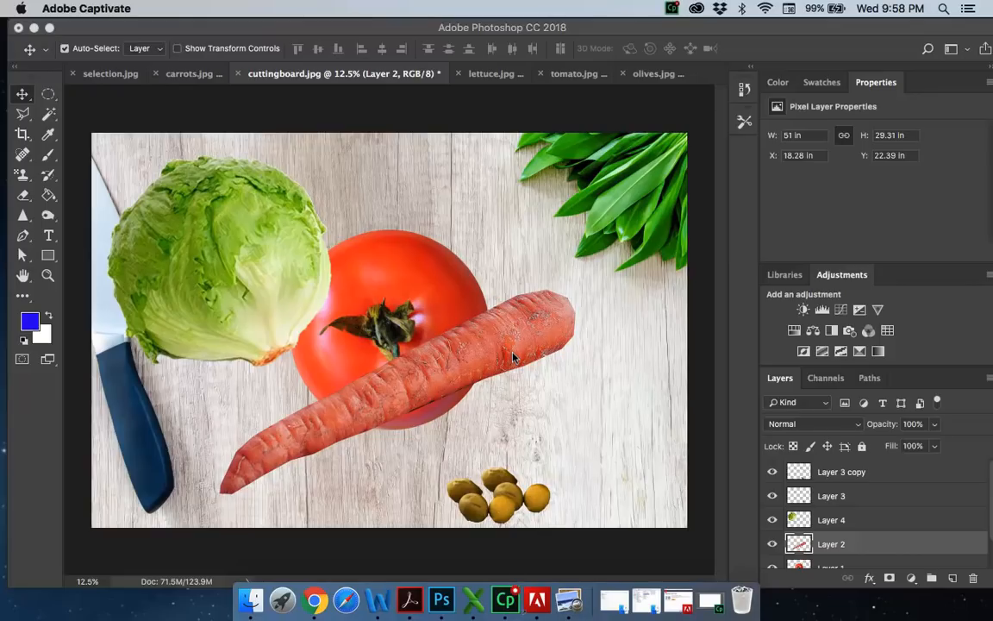
# Step: Scale the carrot to about 38% width and 54.63% height, rotate it about 28.49° and place it beside the olives
pyautogui.click(513, 356)
pyautogui.press('super+t')
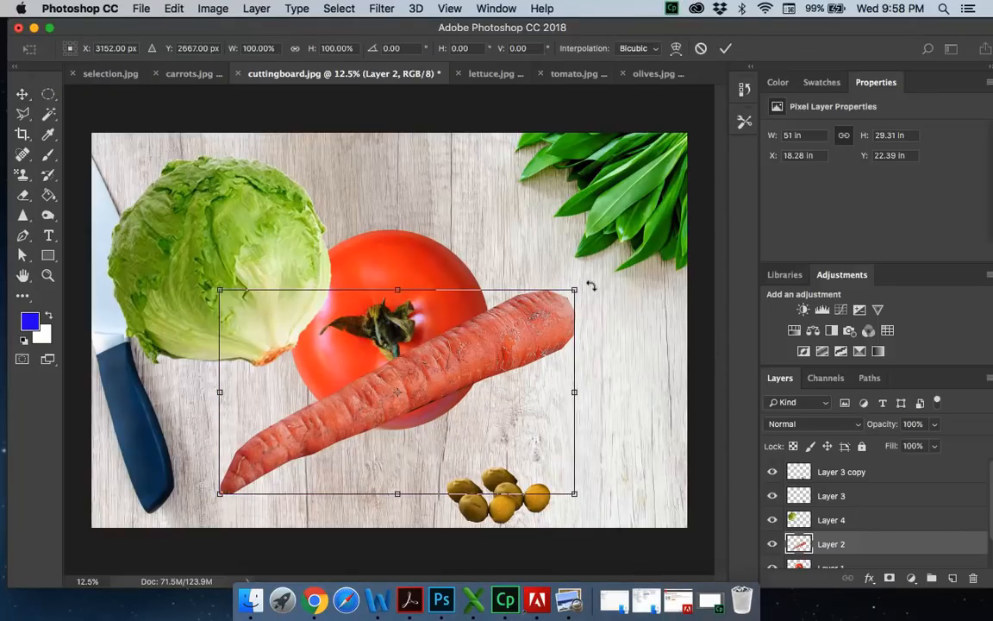
pyautogui.moveTo(567, 292); pyautogui.dragTo(324, 412)
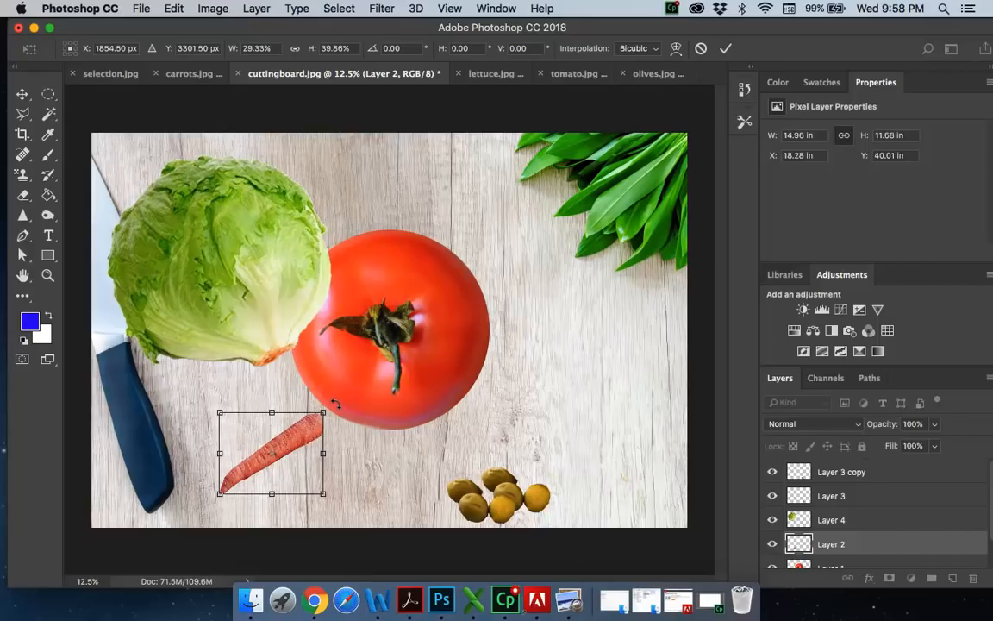
pyautogui.moveTo(335, 400); pyautogui.dragTo(342, 439)
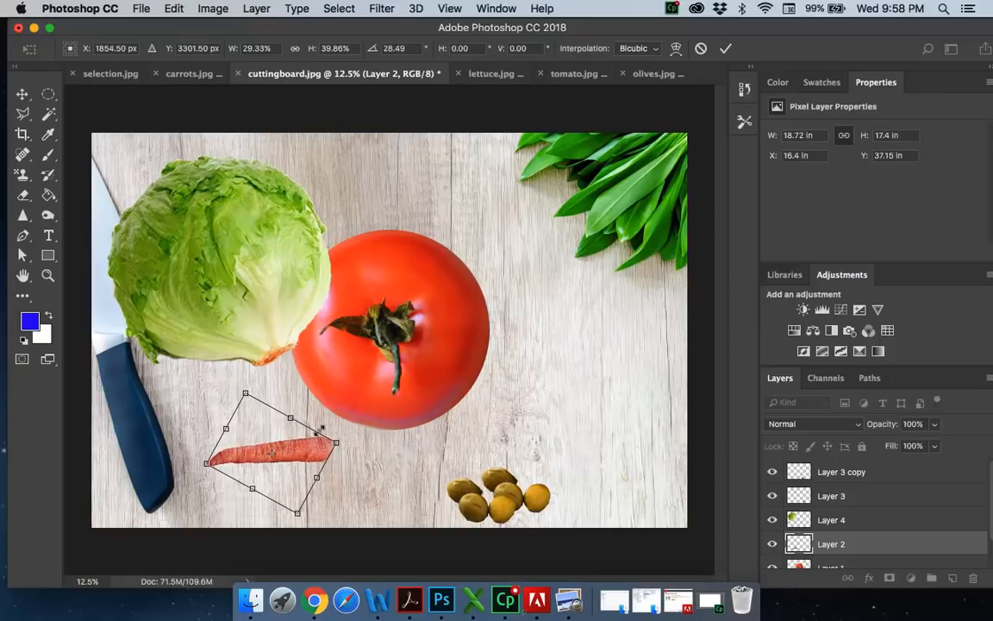
pyautogui.moveTo(293, 418); pyautogui.dragTo(305, 405)
pyautogui.moveTo(317, 476); pyautogui.dragTo(401, 477)
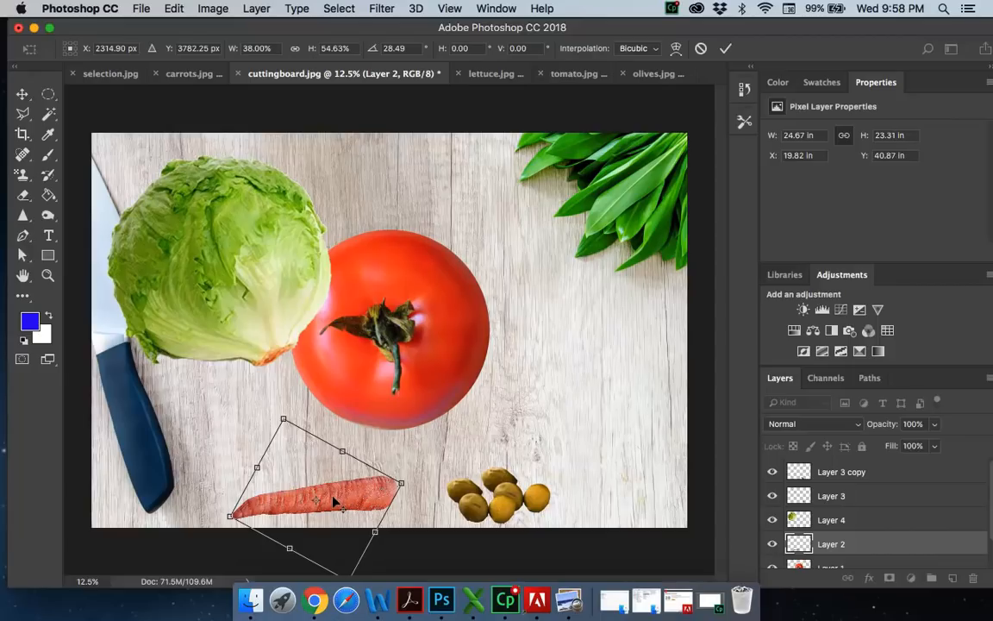
pyautogui.press('Return')
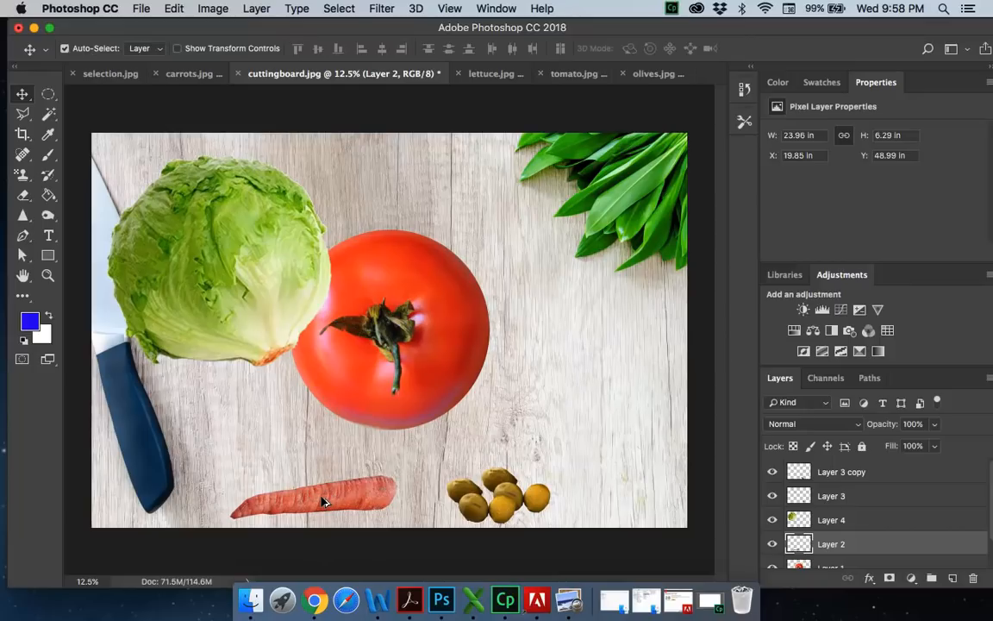
# Step: Duplicate the carrot below the lettuce, scale the copy to about 57.31% by 71.99% and rotate it about -48.89°
pyautogui.moveTo(322, 502); pyautogui.dragTo(248, 436)
pyautogui.press('super+t')
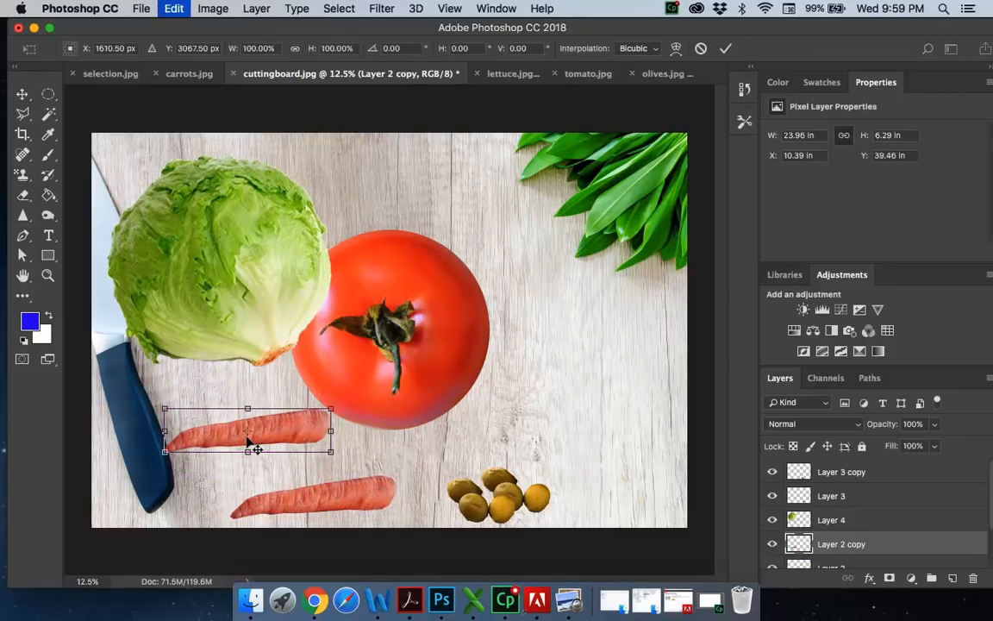
pyautogui.moveTo(335, 406); pyautogui.dragTo(269, 415)
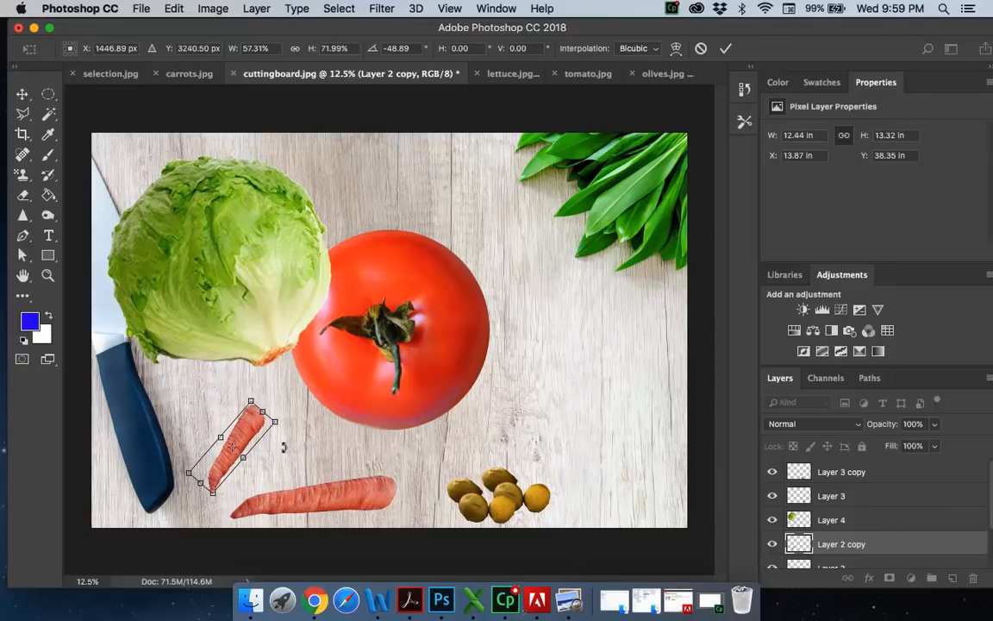
pyautogui.press('Return')
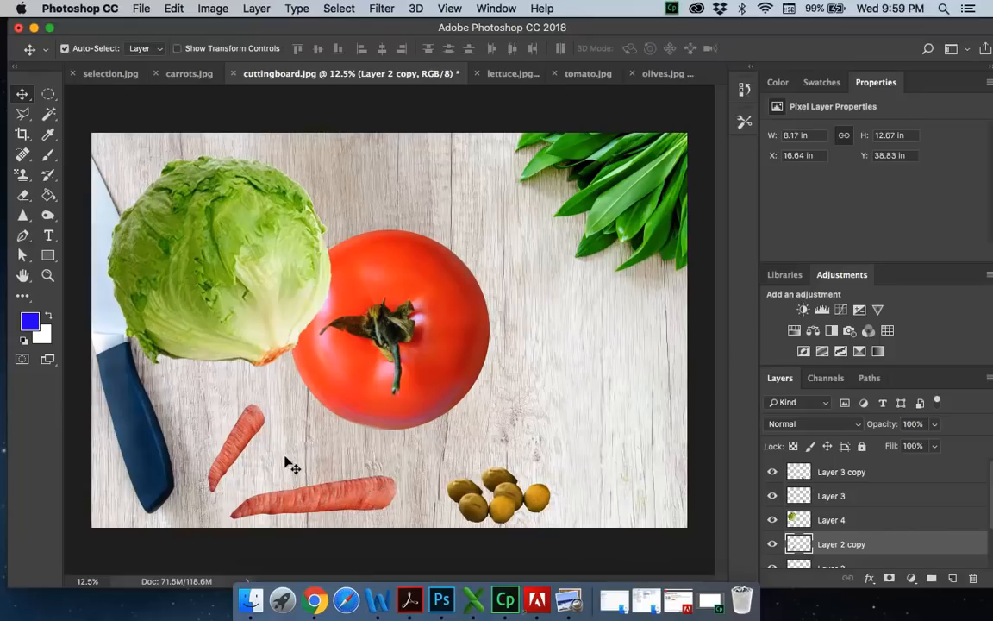
# Step: Shrink the tomato to about 15.43 by 15.13 in beside the olives and arrange two copies of it around it
pyautogui.moveTo(457, 351); pyautogui.dragTo(629, 418)
pyautogui.press('super+t')
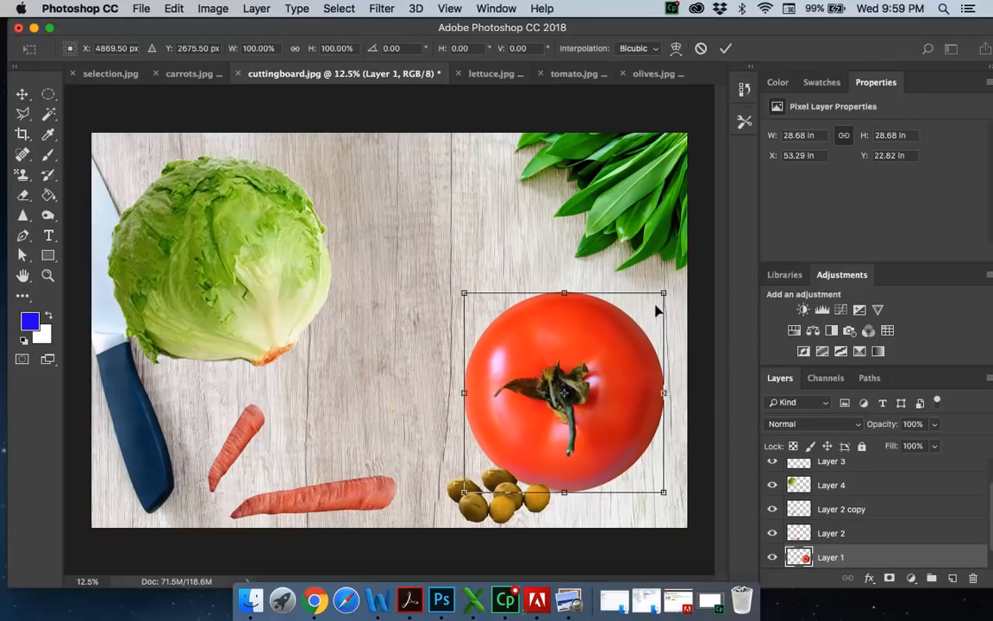
pyautogui.moveTo(658, 291); pyautogui.dragTo(569, 387)
pyautogui.moveTo(543, 428); pyautogui.dragTo(618, 347)
pyautogui.press('Return')
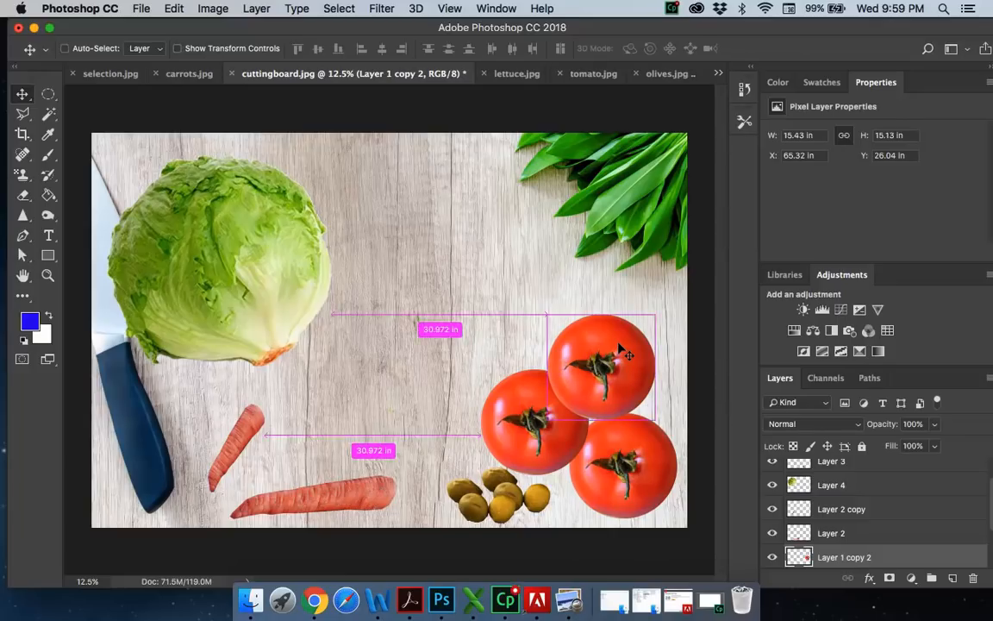
# Step: Shrink the uppermost tomato copy to roughly half its size and place it just above the lowest tomato
pyautogui.press('super+t')
pyautogui.moveTo(659, 315); pyautogui.dragTo(606, 360)
pyautogui.moveTo(576, 389); pyautogui.dragTo(633, 376)
pyautogui.press('Return')
# Step: Move the tomato above the olives and shrink it to about 11.79 by 12.38 in
pyautogui.click(550, 417)
pyautogui.moveTo(550, 417); pyautogui.dragTo(519, 403)
pyautogui.press('super+t')
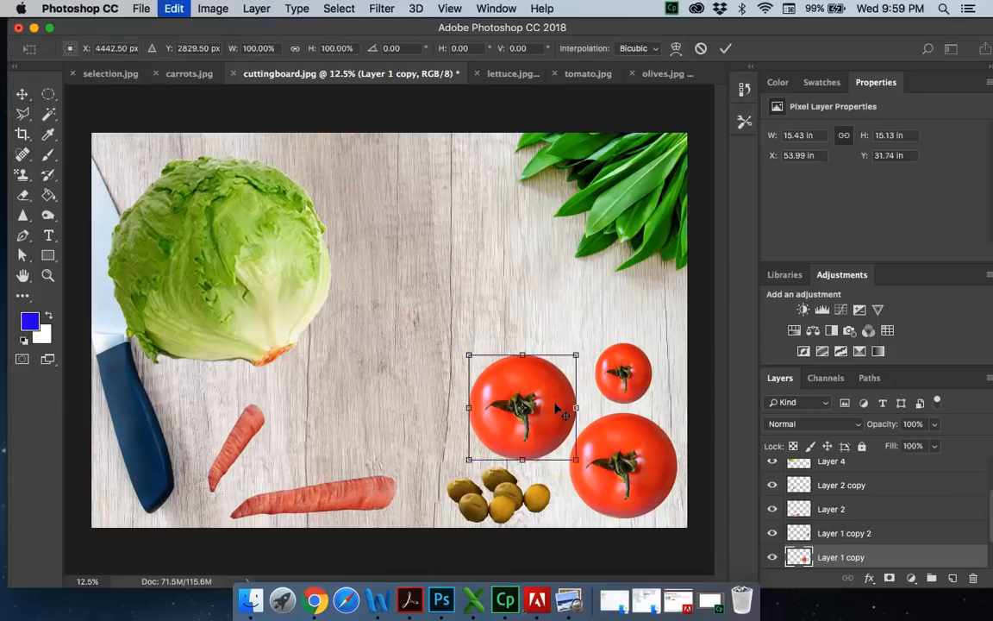
pyautogui.moveTo(575, 351); pyautogui.dragTo(543, 422)
pyautogui.press('Return')
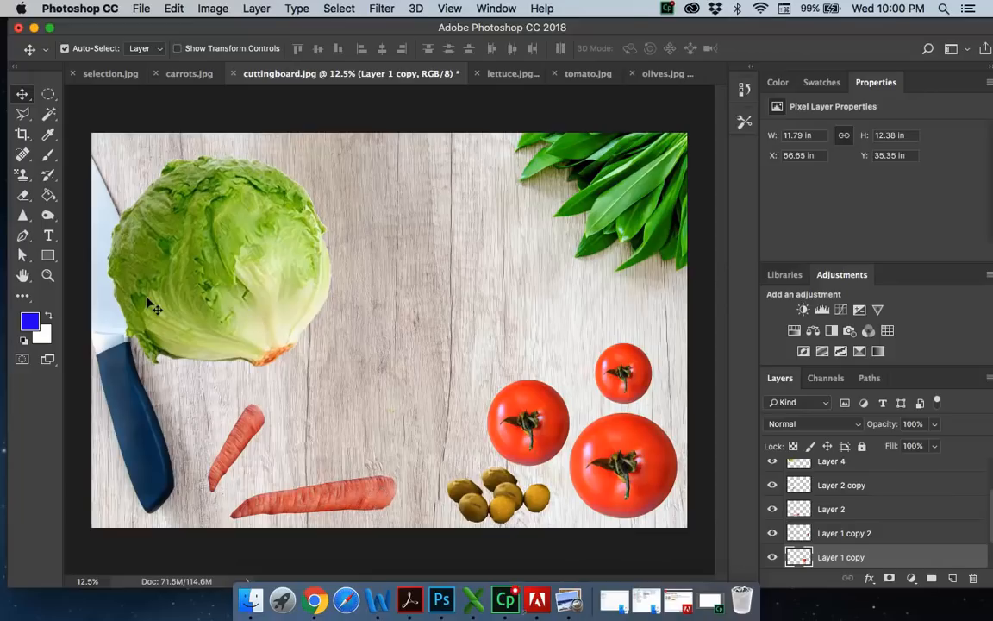
# Step: Try the Vertical Type tool, return to the Horizontal Type tool and draw a text box between the lettuce and the small tomato
pyautogui.click(49, 237)
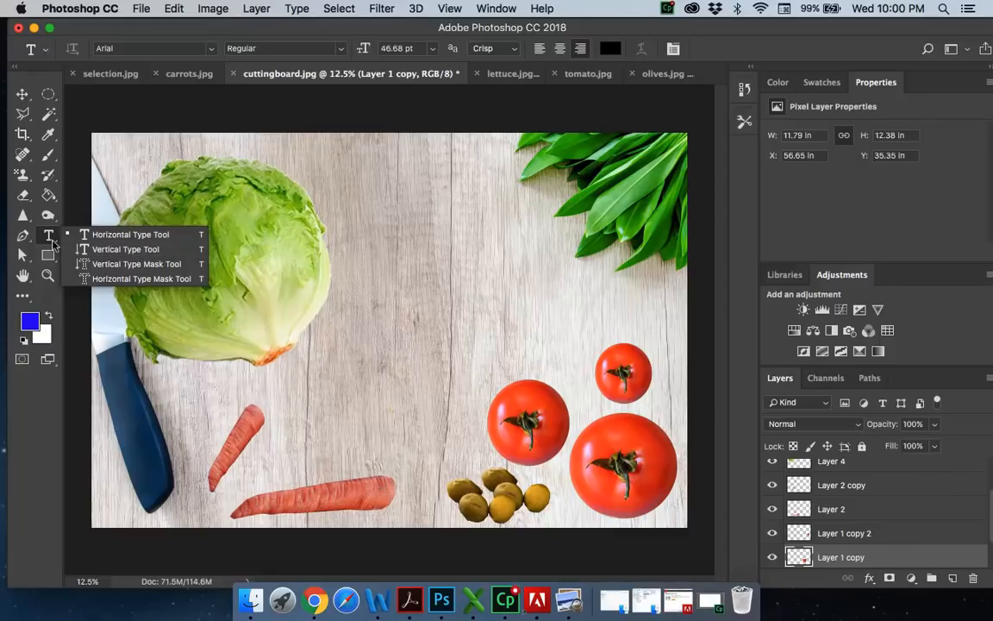
pyautogui.click(125, 249)
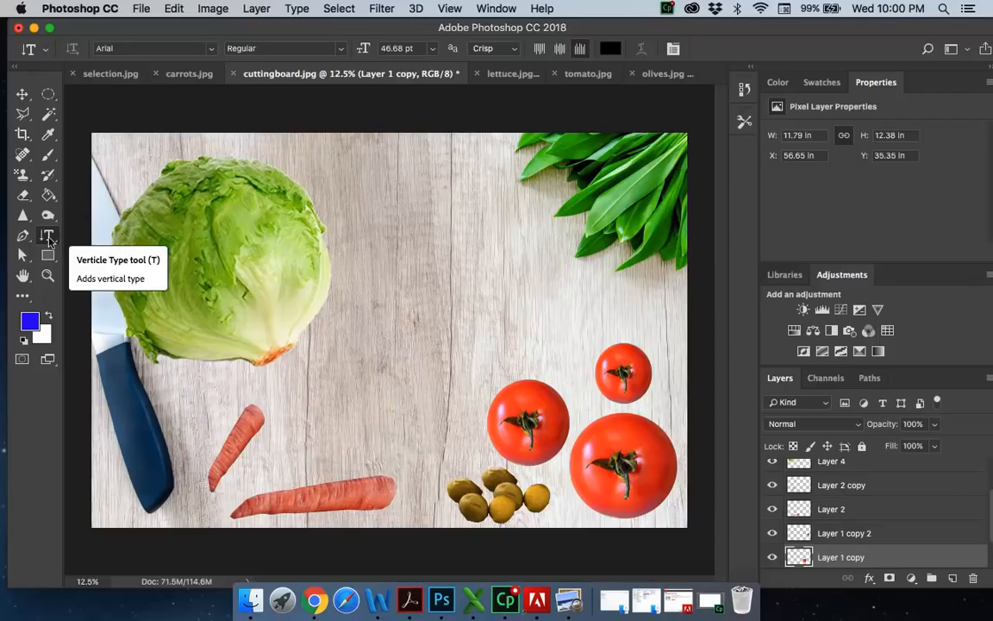
pyautogui.click(50, 240)
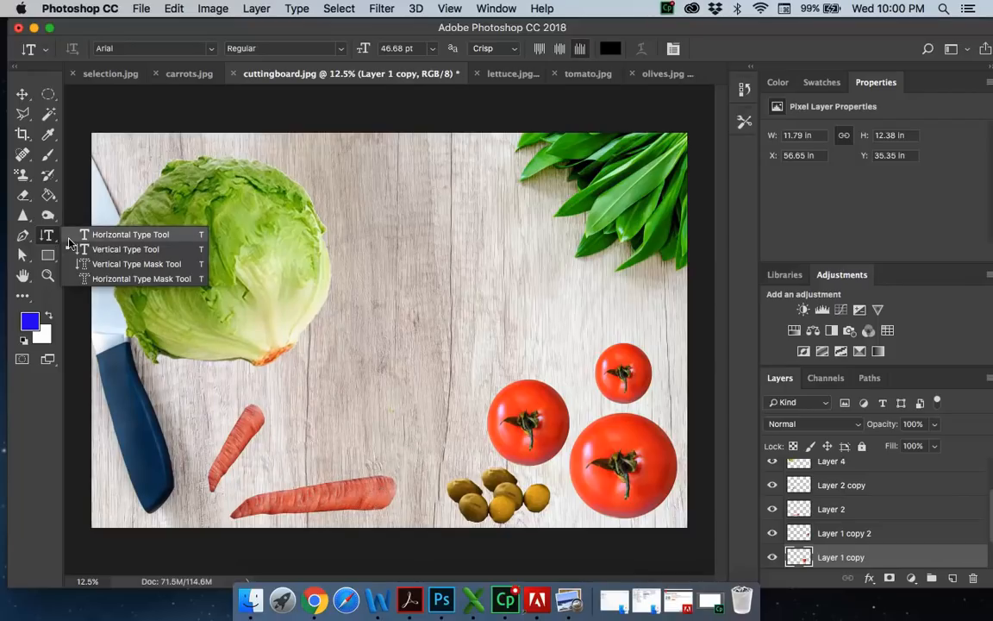
pyautogui.click(134, 234)
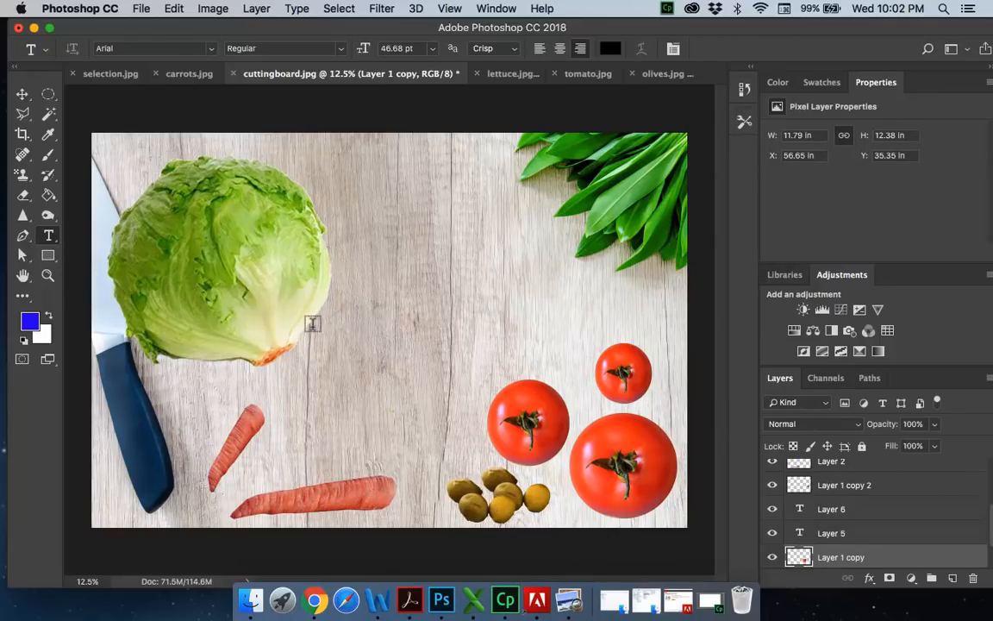
pyautogui.moveTo(305, 298); pyautogui.dragTo(602, 402)
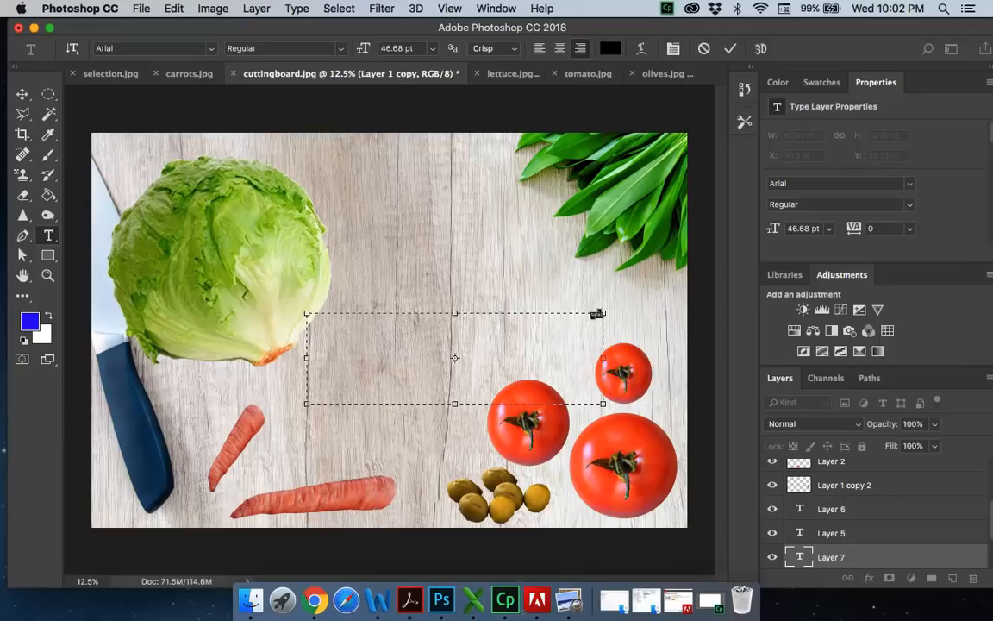
# Step: Enter "Salad" in the text box with the font size set to 300 pt
pyautogui.click(434, 50)
pyautogui.click(374, 48)
pyautogui.write('4')
pyautogui.write('00')
pyautogui.press('Return')
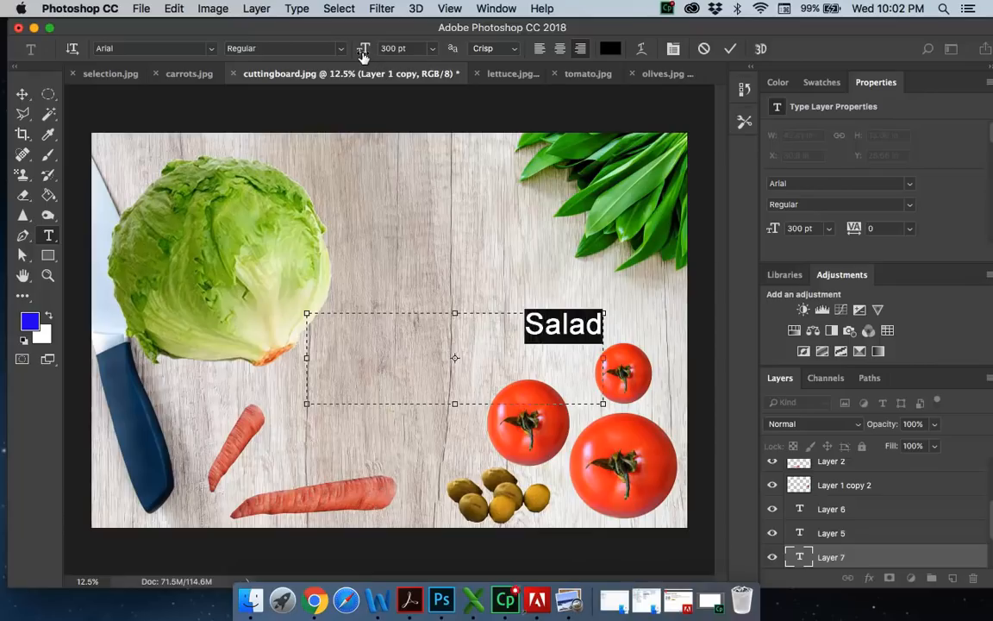
# Step: Enlarge the "Salad" text to 636 pt and left-align it in its box
pyautogui.moveTo(363, 54); pyautogui.dragTo(625, 62)
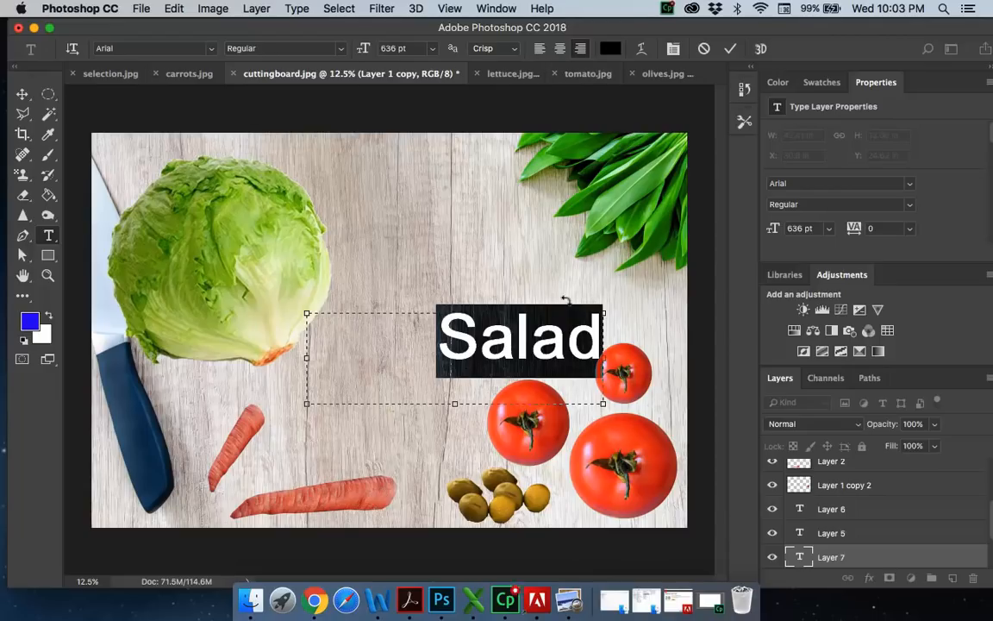
pyautogui.click(539, 48)
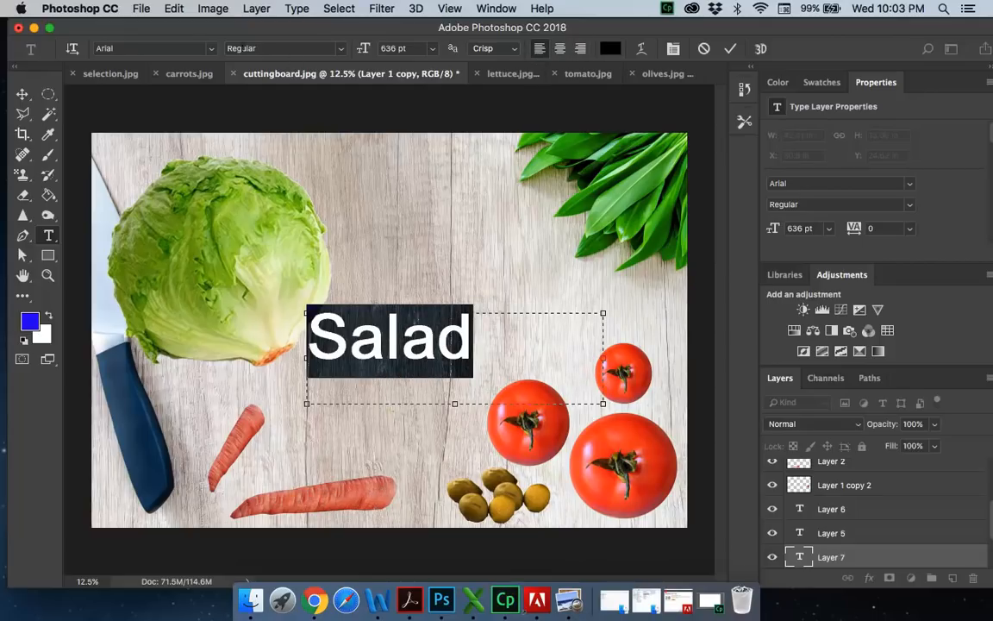
pyautogui.click(212, 49)
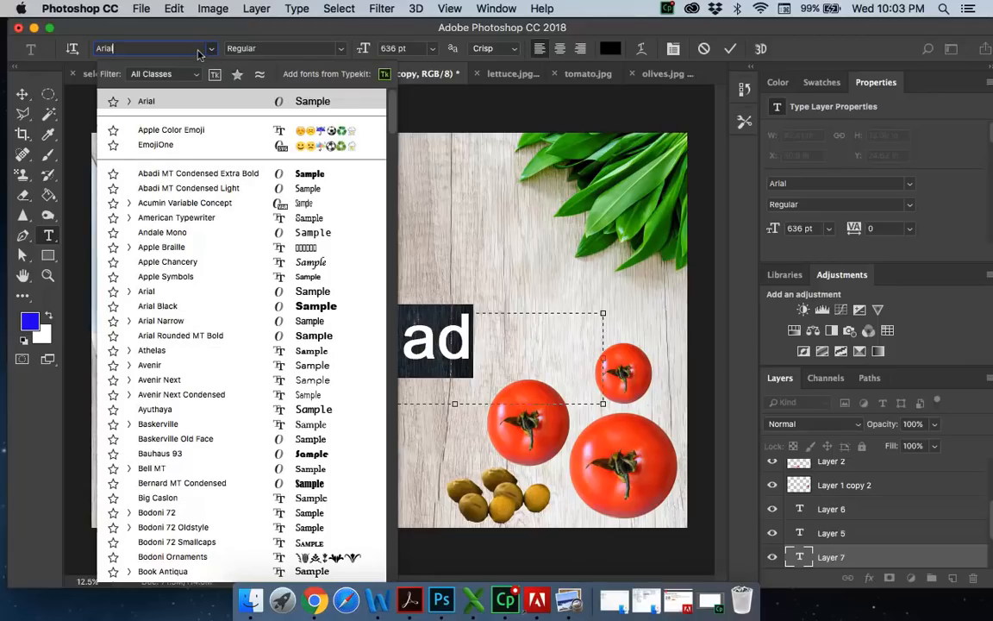
pyautogui.click(203, 54)
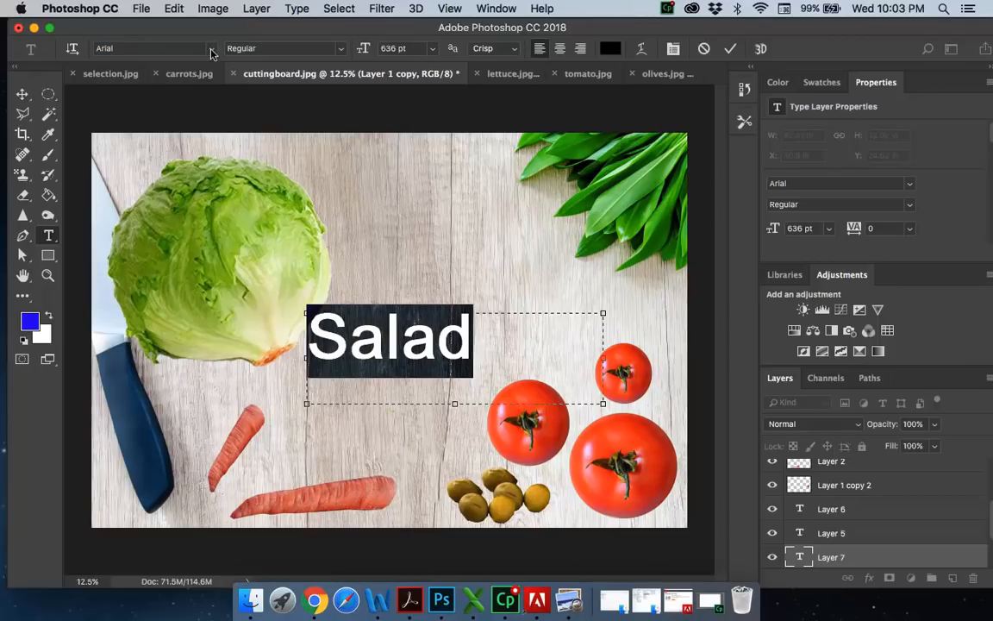
# Step: Set the "Salad" text's font to Apple Chancery, try a green hue for its colour, and commit the text
pyautogui.click(212, 54)
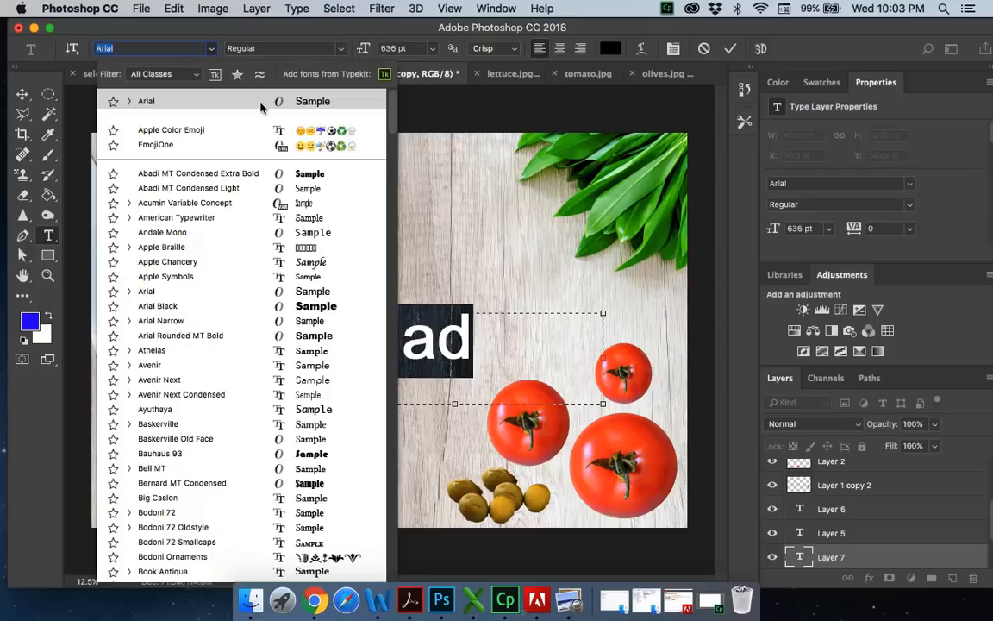
pyautogui.click(310, 264)
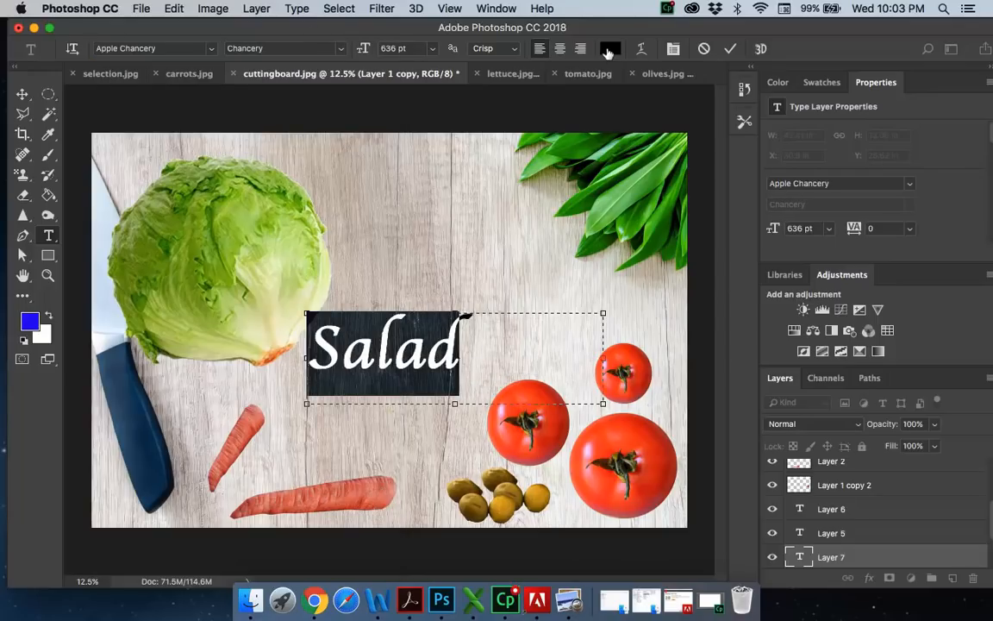
pyautogui.click(606, 48)
pyautogui.moveTo(512, 326); pyautogui.dragTo(512, 295)
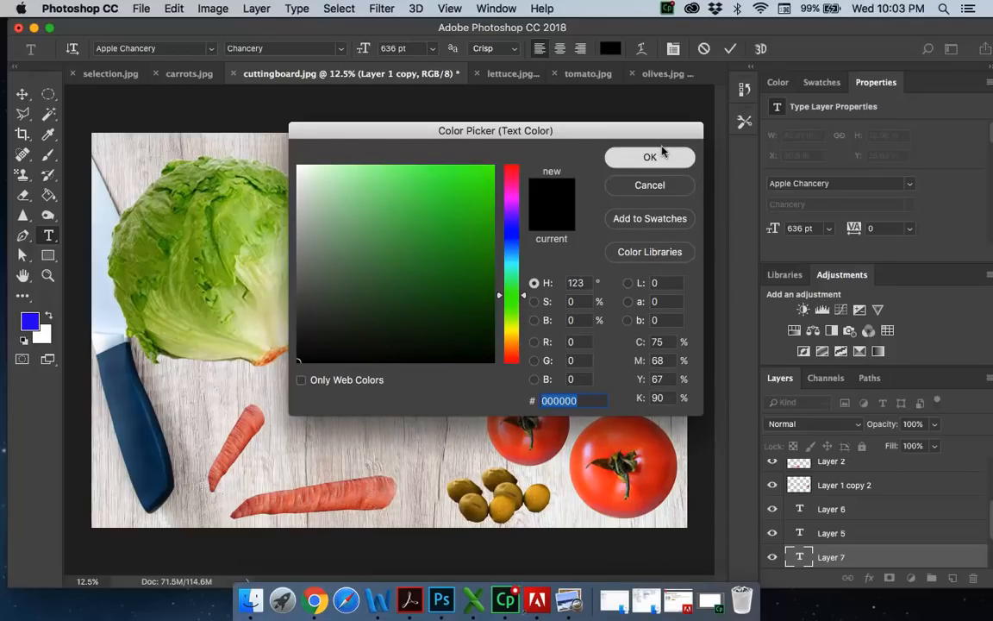
pyautogui.click(661, 155)
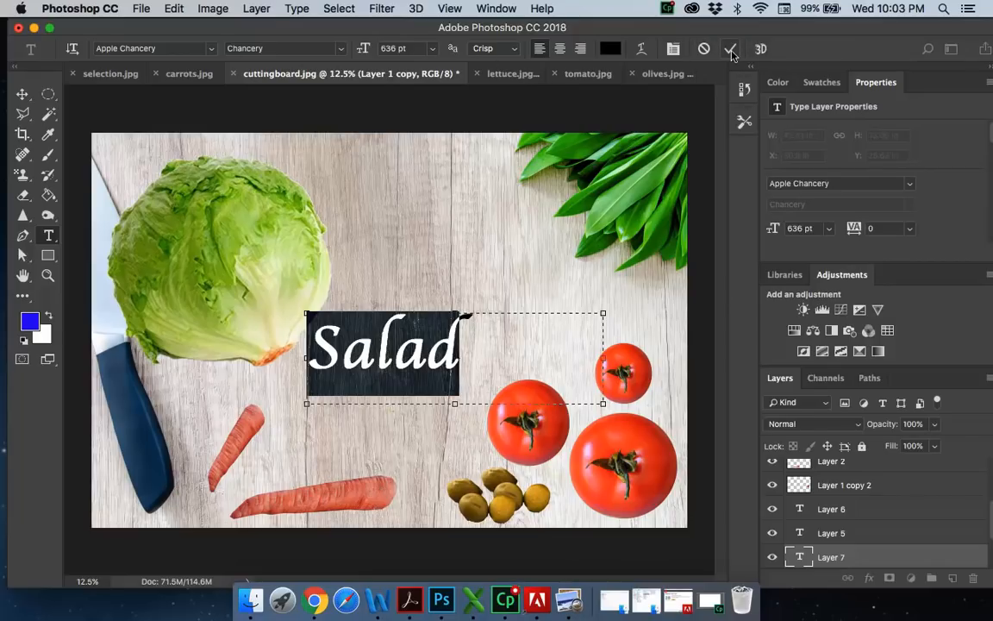
pyautogui.click(730, 49)
# Step: Recolour the whole "Salad" text dark green and commit the change
pyautogui.click(392, 356)
pyautogui.click(489, 350)
pyautogui.press('super+a')
pyautogui.click(611, 49)
pyautogui.moveTo(476, 301); pyautogui.dragTo(434, 329)
pyautogui.moveTo(514, 324); pyautogui.dragTo(515, 292)
pyautogui.moveTo(450, 266); pyautogui.dragTo(475, 294)
pyautogui.click(655, 164)
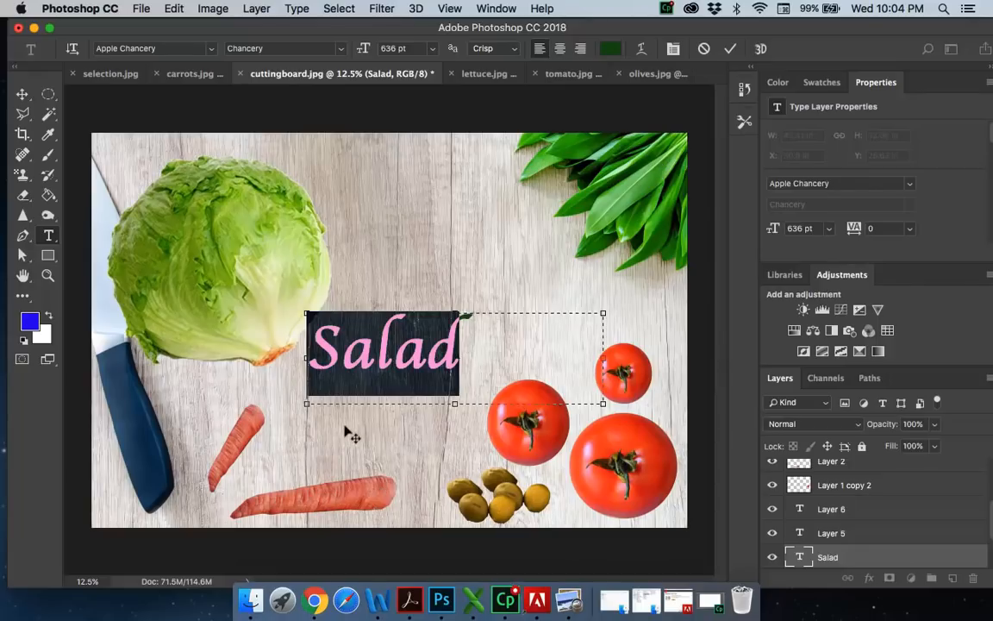
pyautogui.click(391, 332)
pyautogui.click(503, 252)
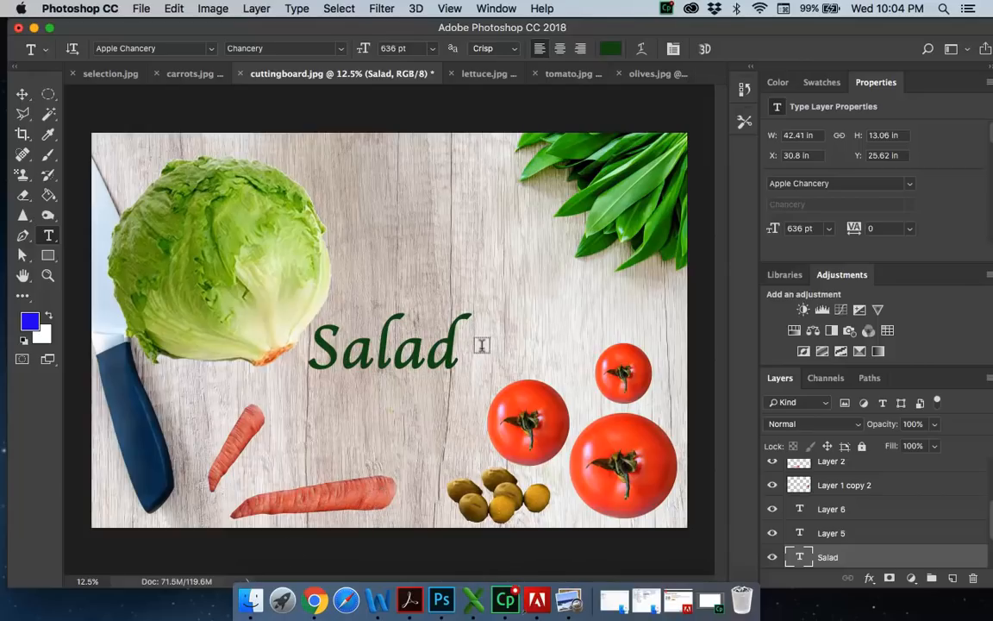
# Step: Save the composition in Photoshop format as cuttingboard.psd in the selection folder, keeping layers and maximum compatibility
pyautogui.click(138, 8)
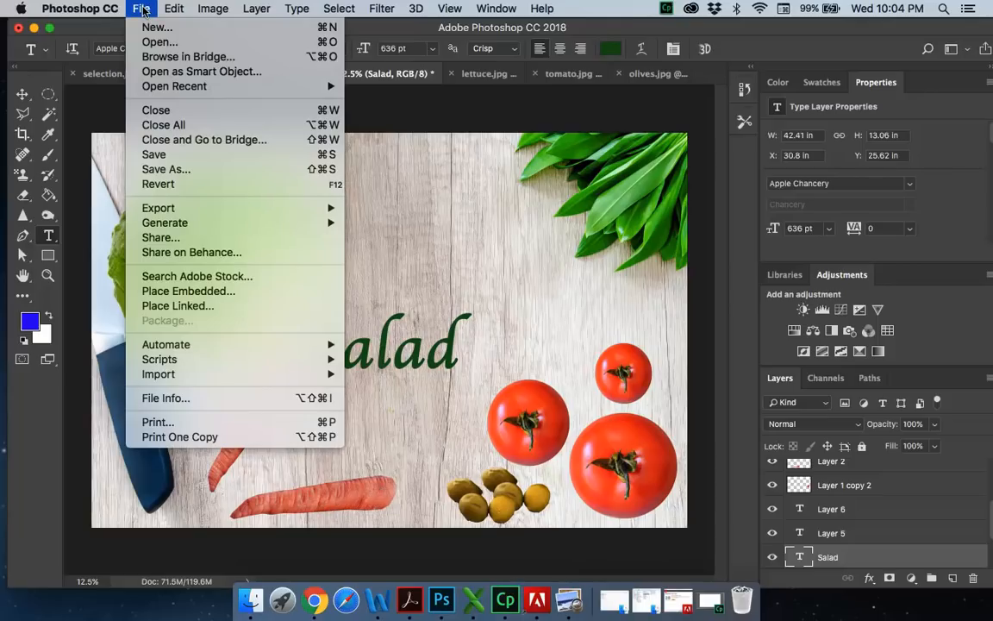
pyautogui.click(184, 169)
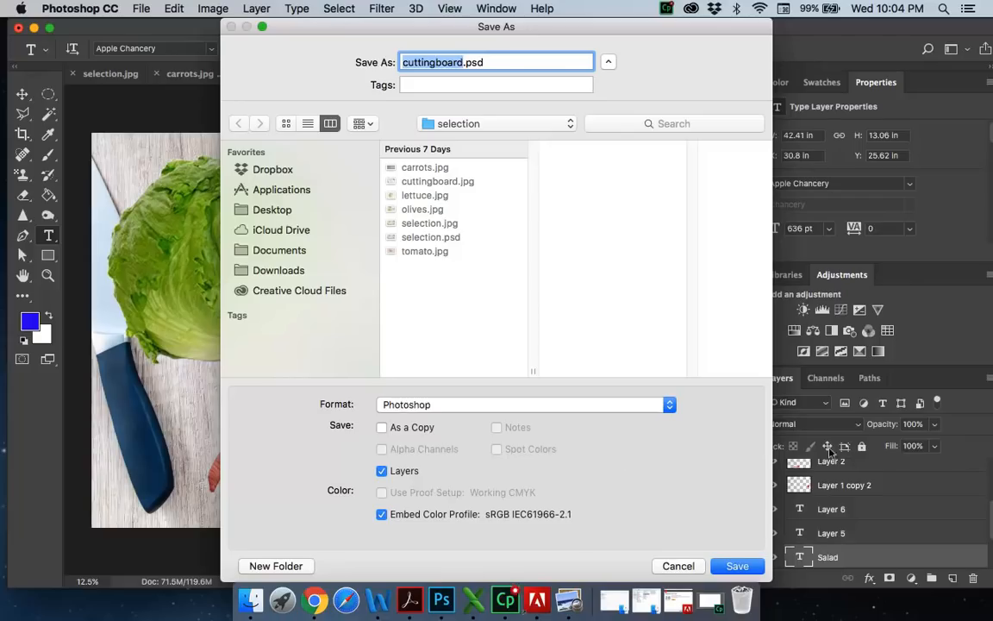
pyautogui.click(737, 567)
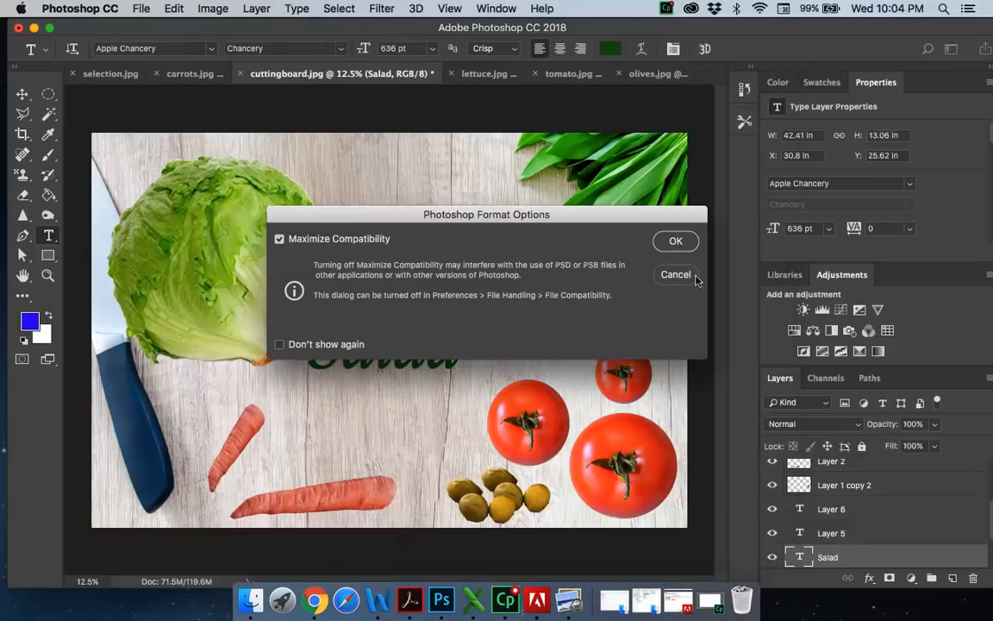
pyautogui.click(678, 242)
pyautogui.click(140, 8)
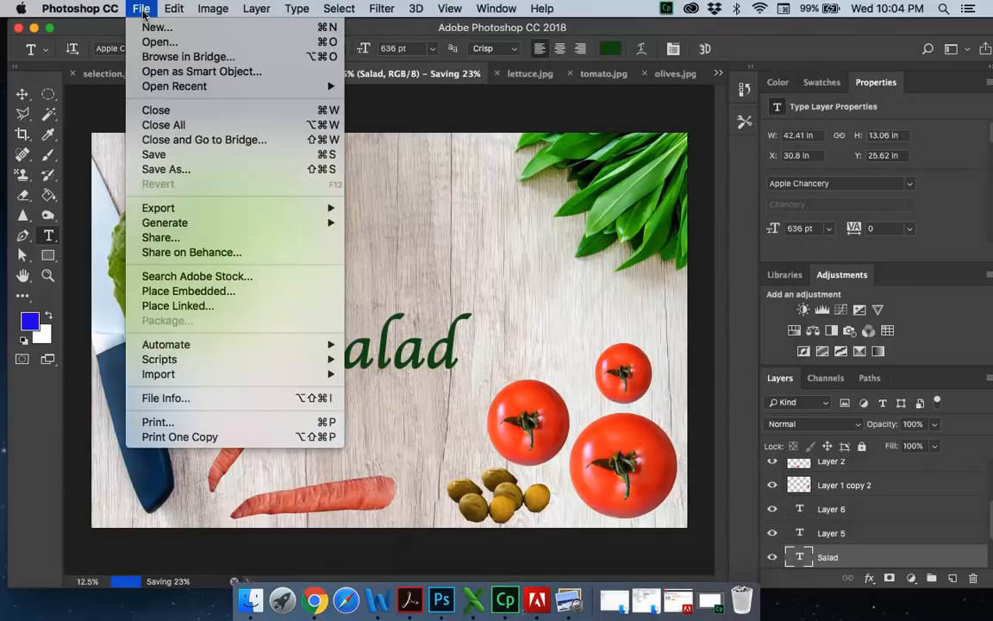
pyautogui.click(166, 169)
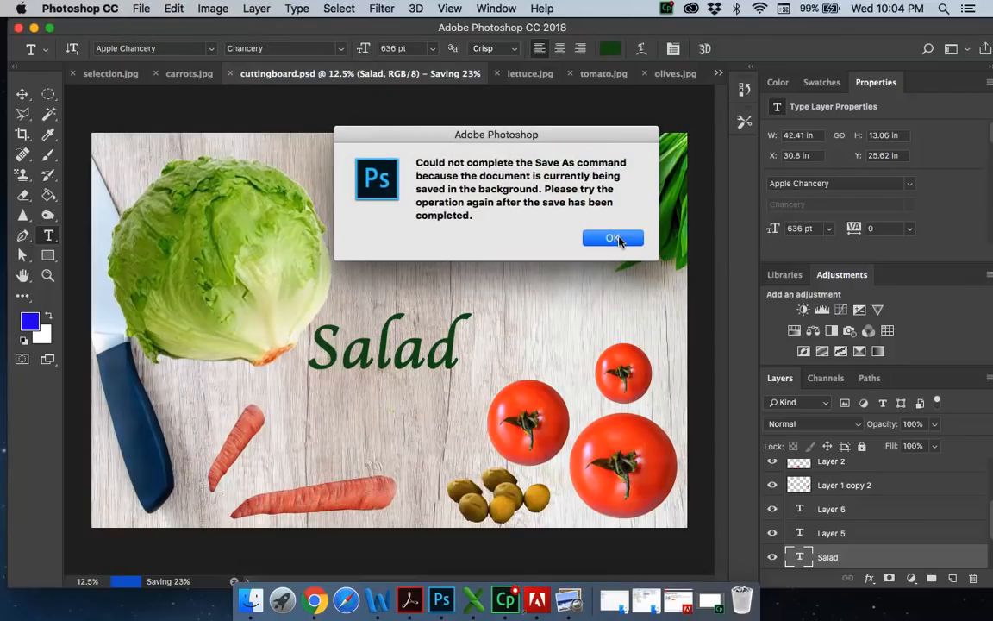
pyautogui.click(614, 239)
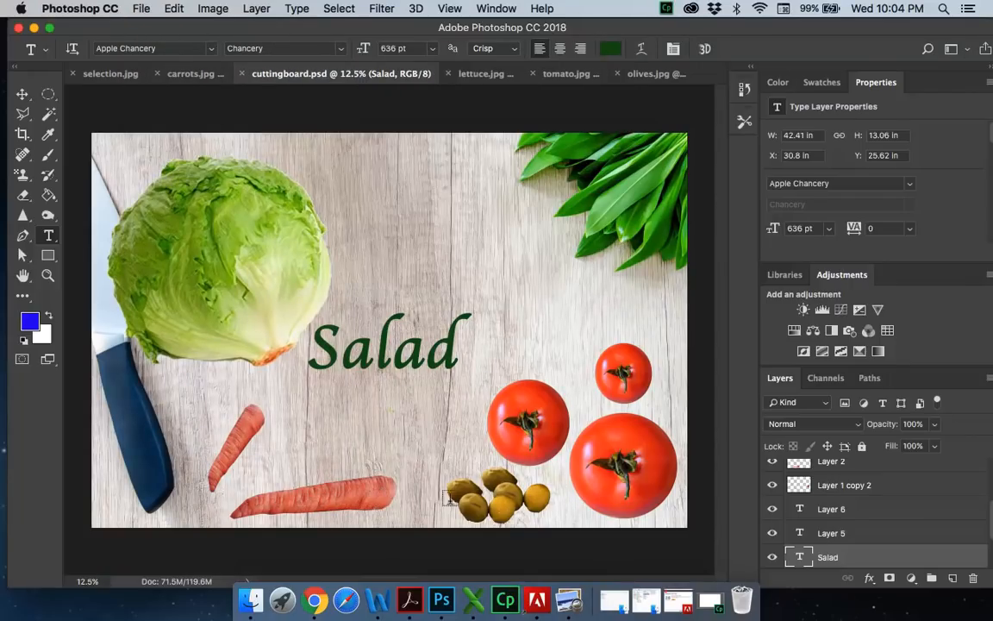
# Step: Save a JPEG copy named "salad" in the selection folder with Medium quality 5 and the Progressive option with 3 scans
pyautogui.click(144, 11)
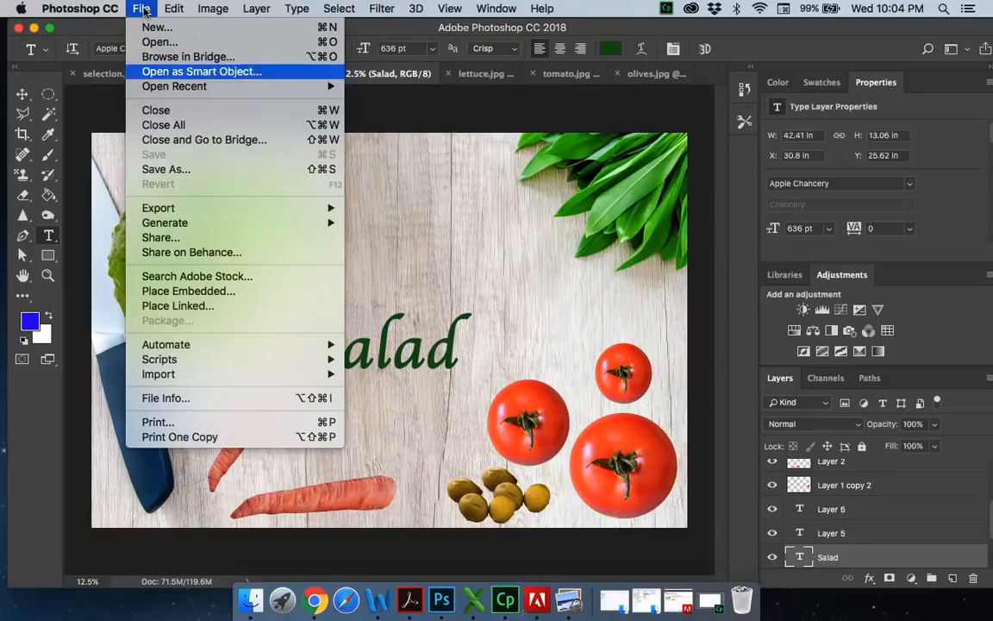
pyautogui.click(155, 154)
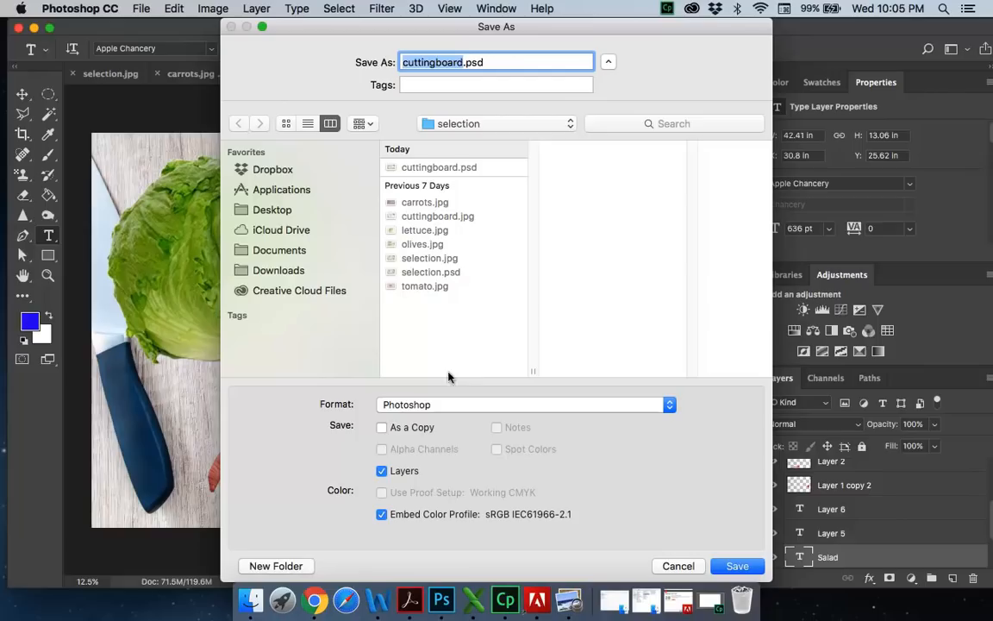
pyautogui.click(392, 410)
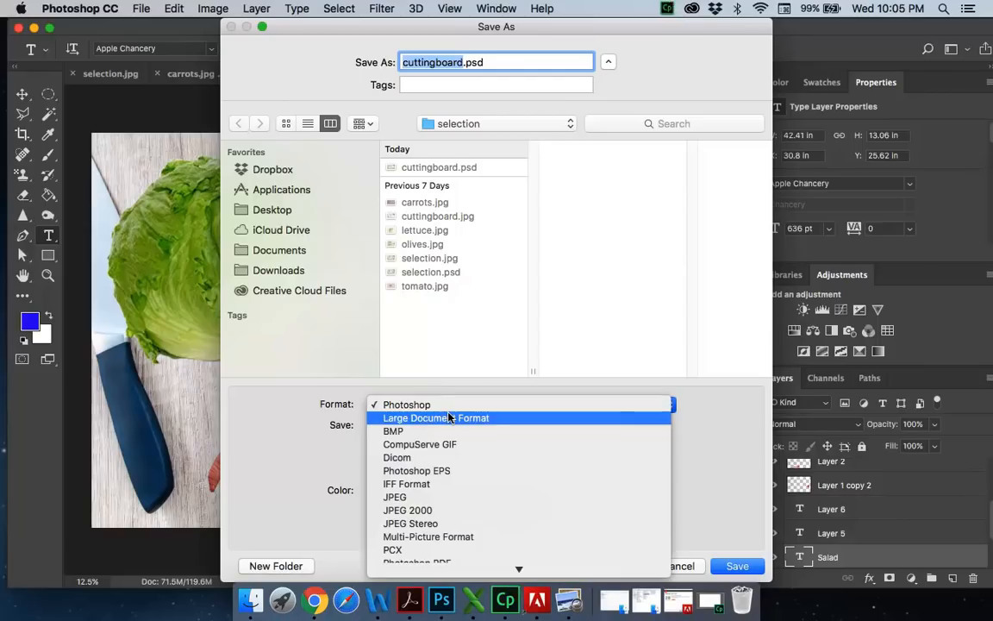
pyautogui.click(409, 499)
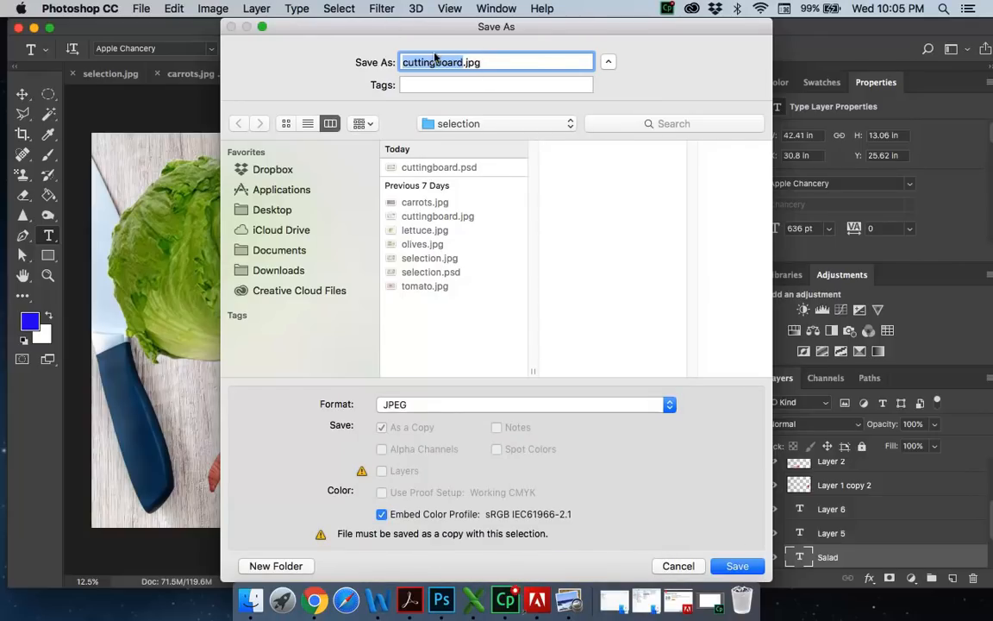
pyautogui.write('sa')
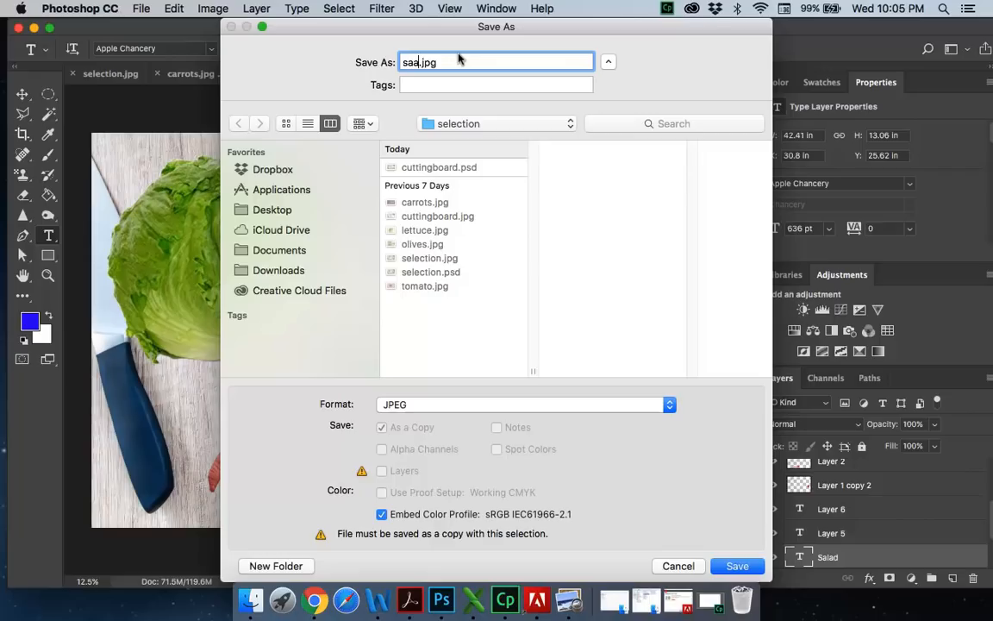
pyautogui.write('lad')
pyautogui.click(737, 566)
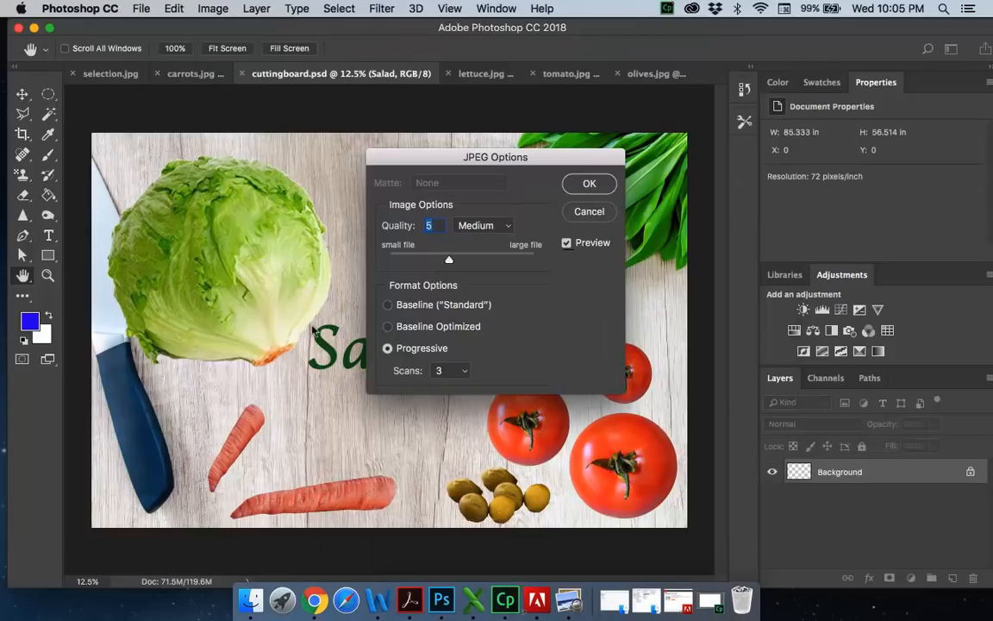
pyautogui.click(590, 184)
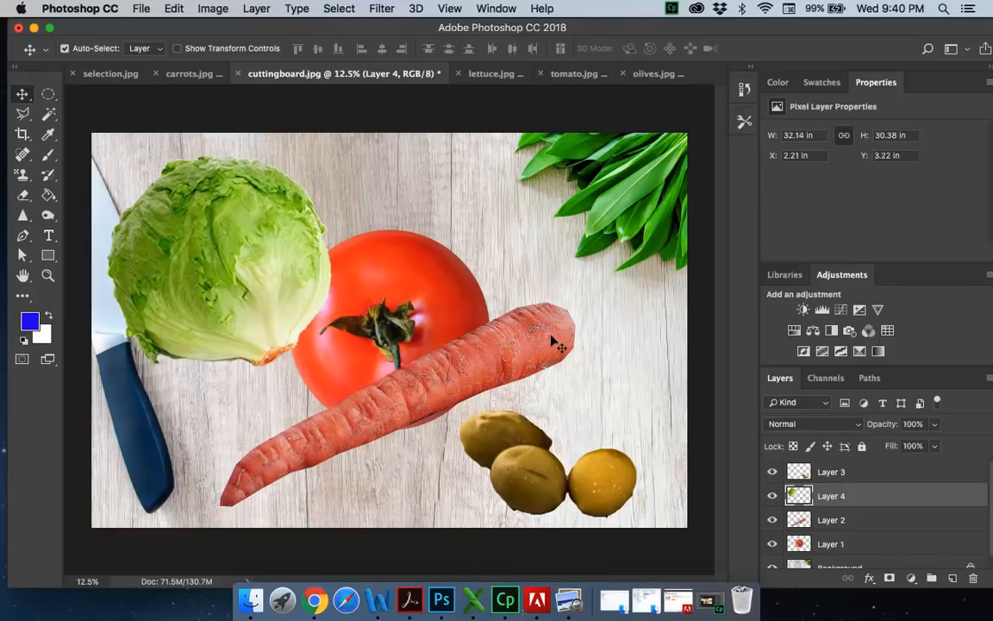
# Step: Shrink the olives on Layer 3 to about 10 by 9.65 in and place them below the carrot's thick end
pyautogui.moveTo(547, 475); pyautogui.dragTo(539, 479)
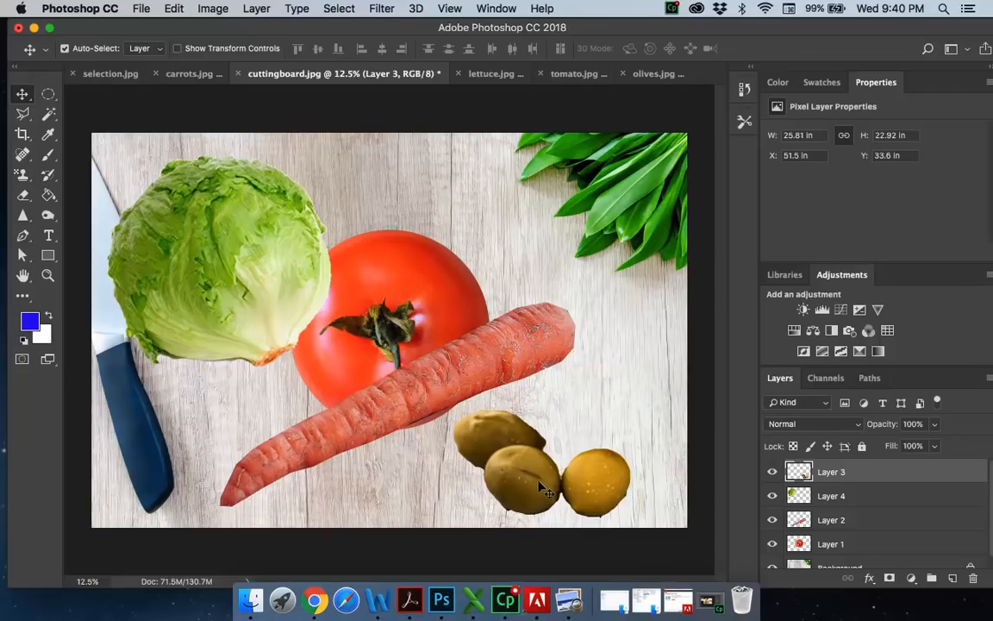
pyautogui.press('super+t')
pyautogui.moveTo(632, 364); pyautogui.dragTo(521, 462)
pyautogui.moveTo(486, 512); pyautogui.dragTo(514, 501)
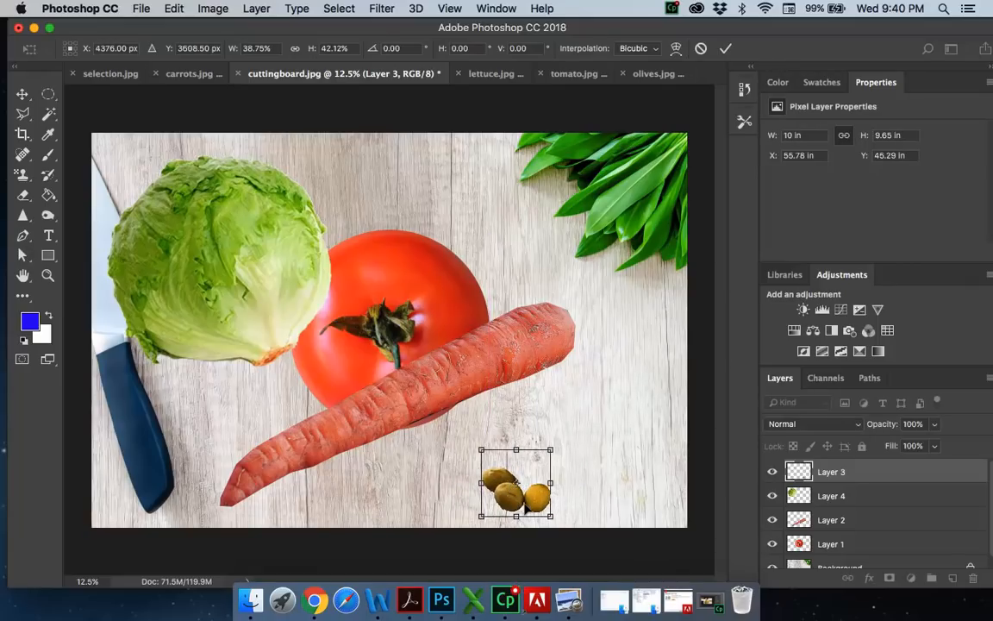
pyautogui.press('Return')
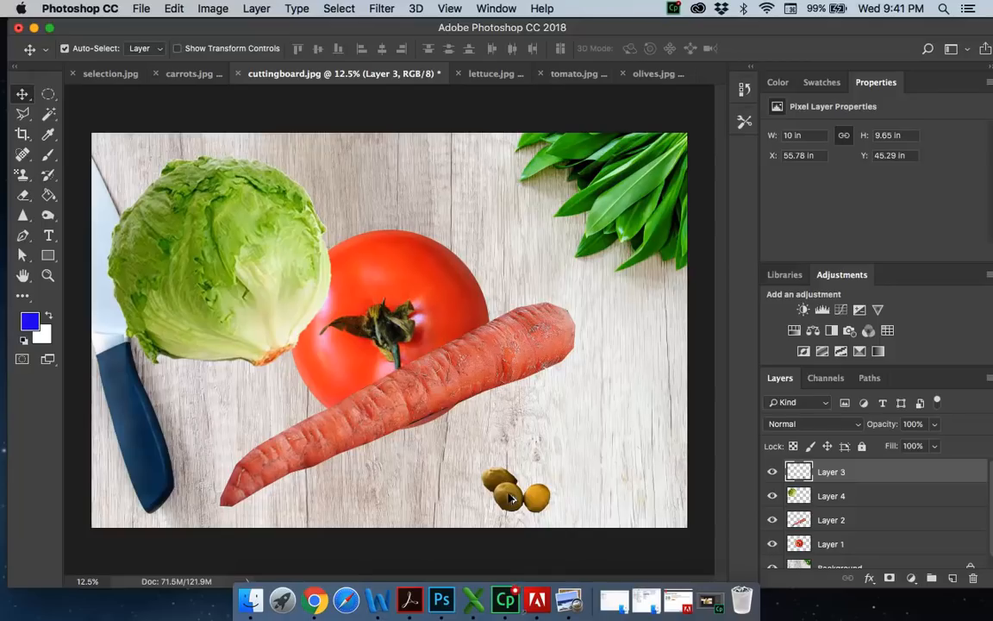
# Step: Duplicate the small olives and place the copy directly beside the originals, slightly lower, to form one cluster
pyautogui.moveTo(511, 498); pyautogui.dragTo(495, 505)
pyautogui.moveTo(476, 503); pyautogui.dragTo(465, 509)
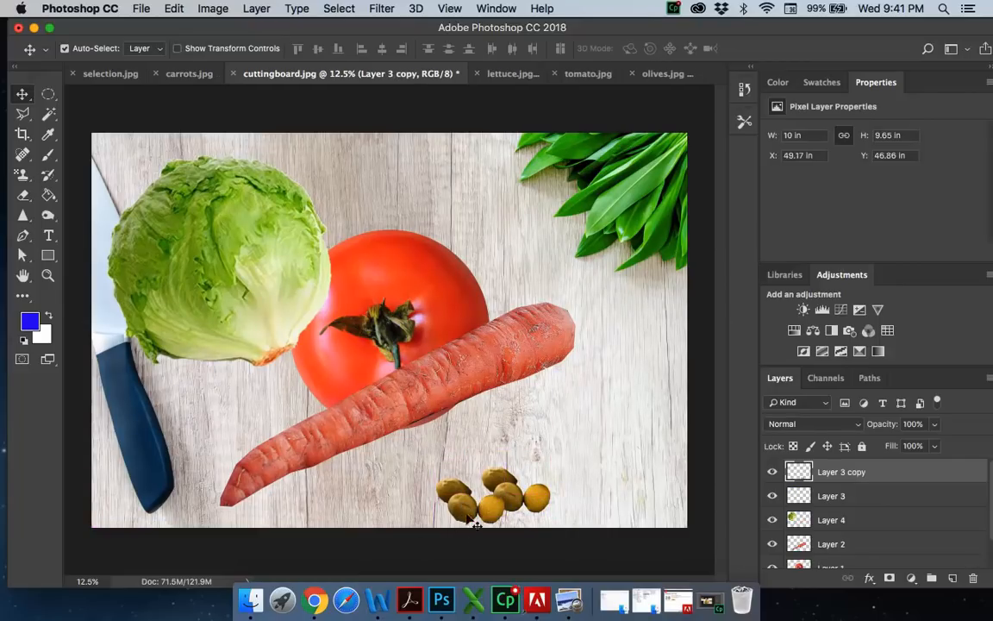
pyautogui.moveTo(429, 463); pyautogui.dragTo(440, 463)
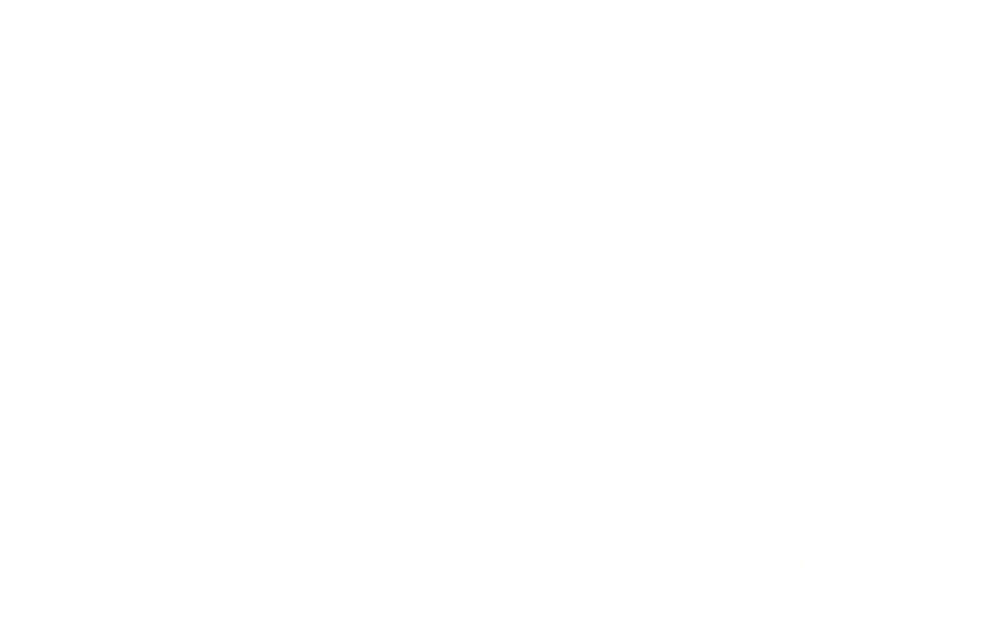